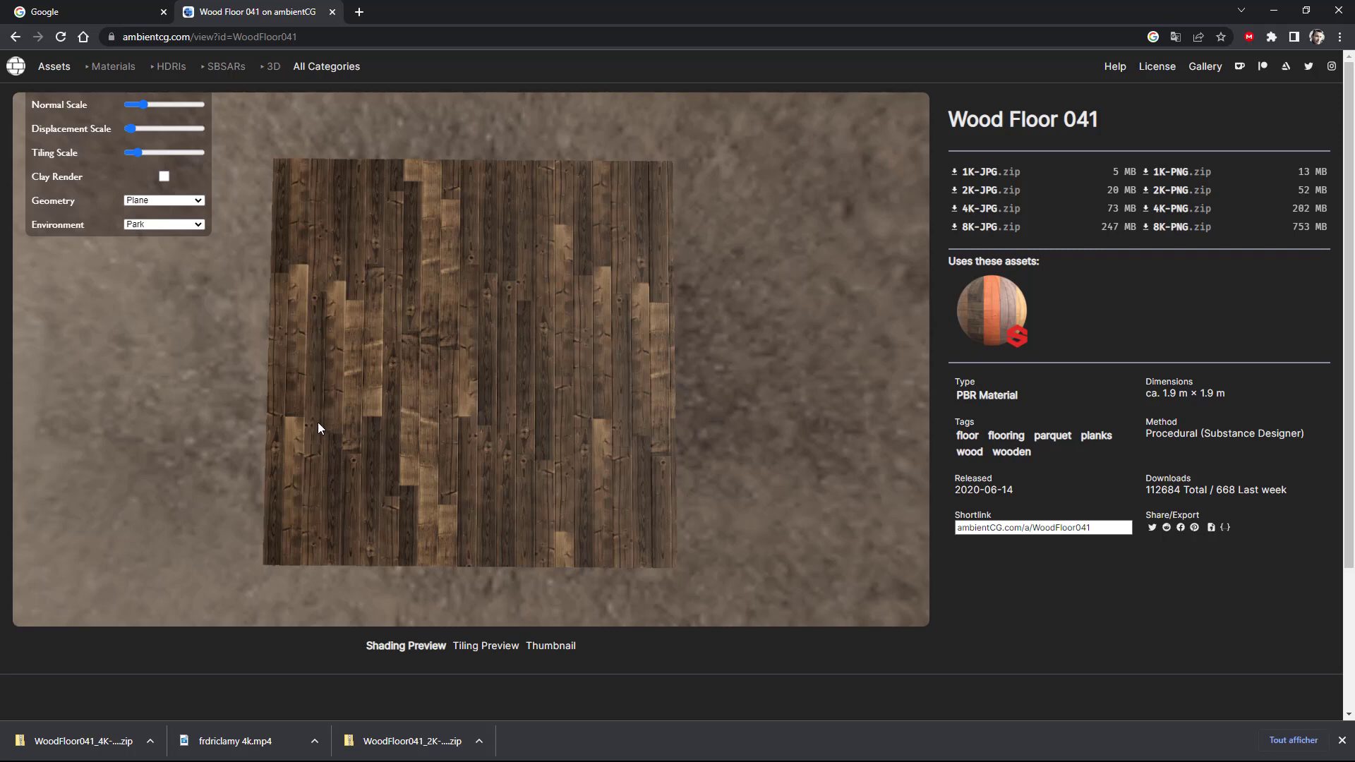
Step: Examine the Wood Floor 041 shading preview up close and at a low angle
{"action": "scroll", "coordinate": [316, 420], "scroll_direction": "up", "scroll_amount": 5}
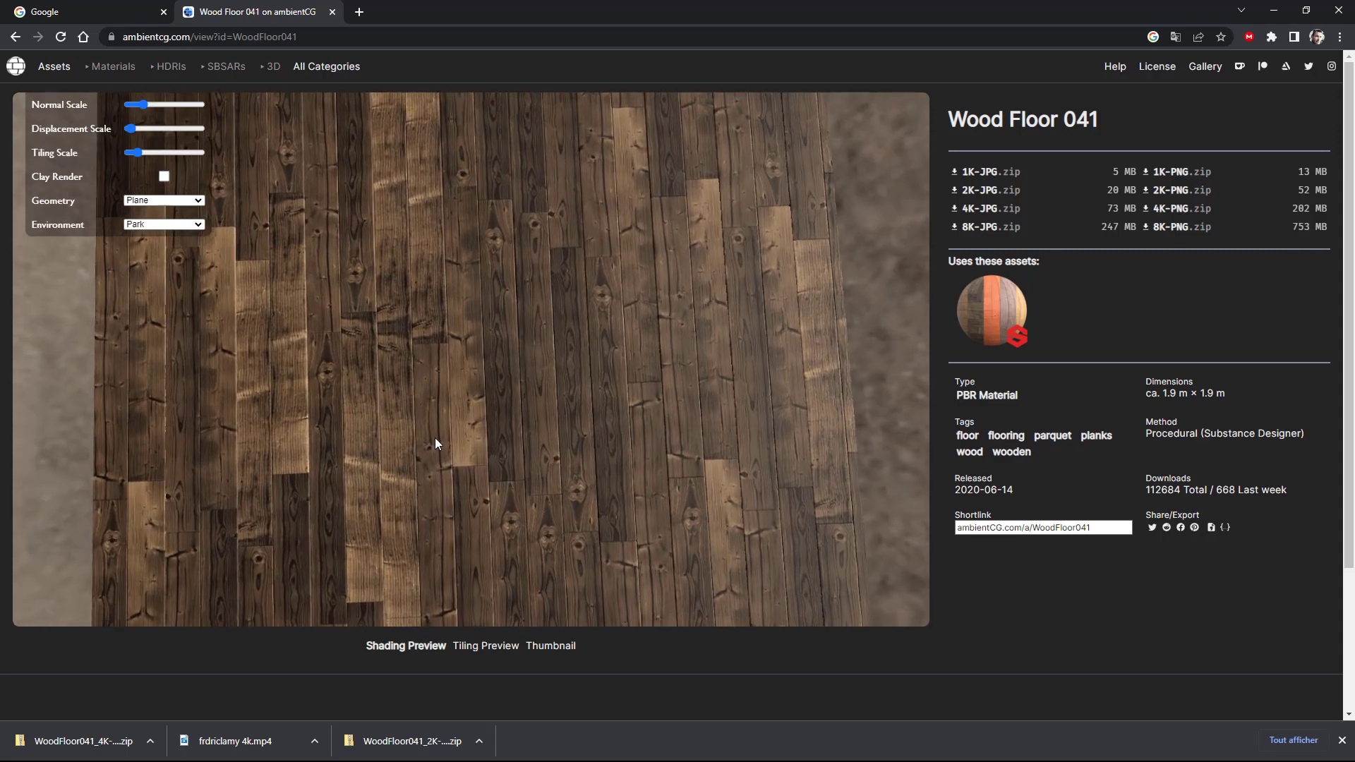
{"action": "left_click_drag", "start_coordinate": [435, 438], "coordinate": [683, 504]}
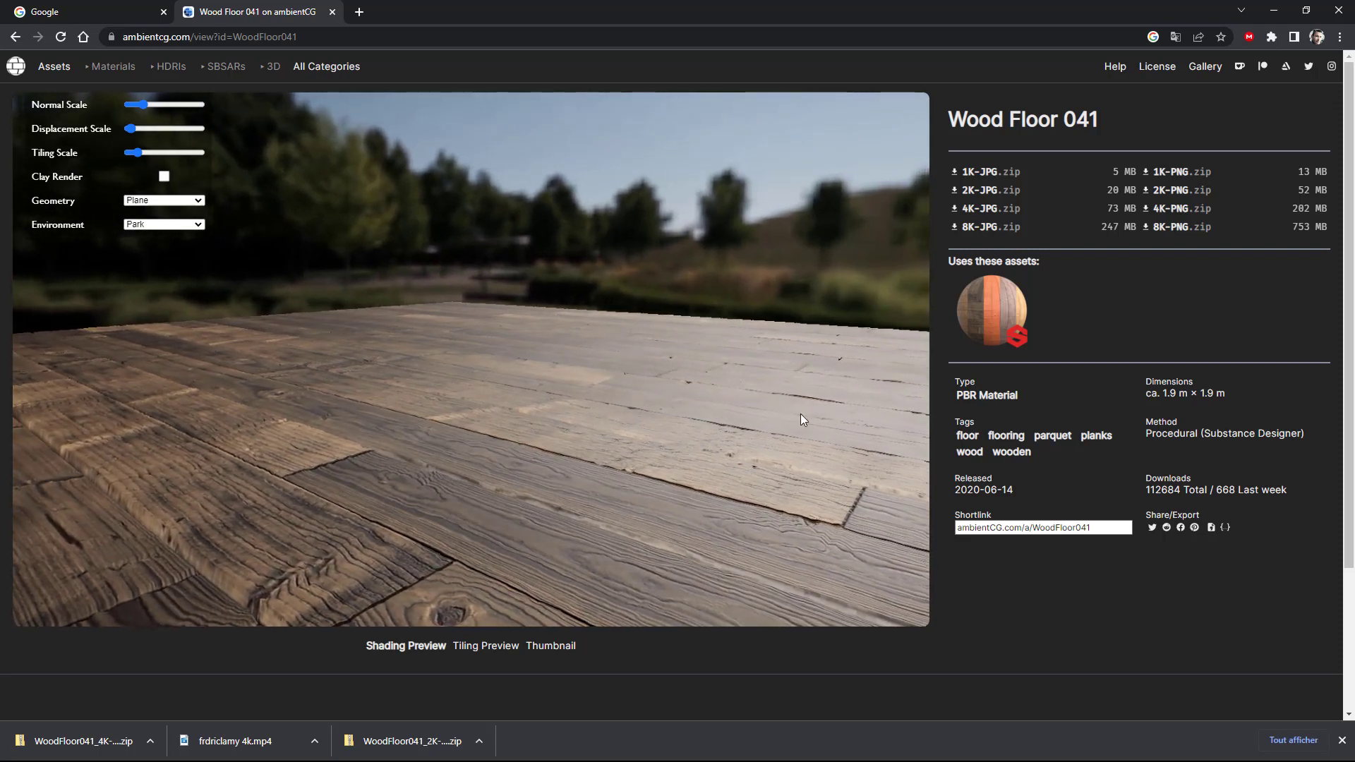
{"action": "left_click_drag", "start_coordinate": [800, 414], "coordinate": [667, 423]}
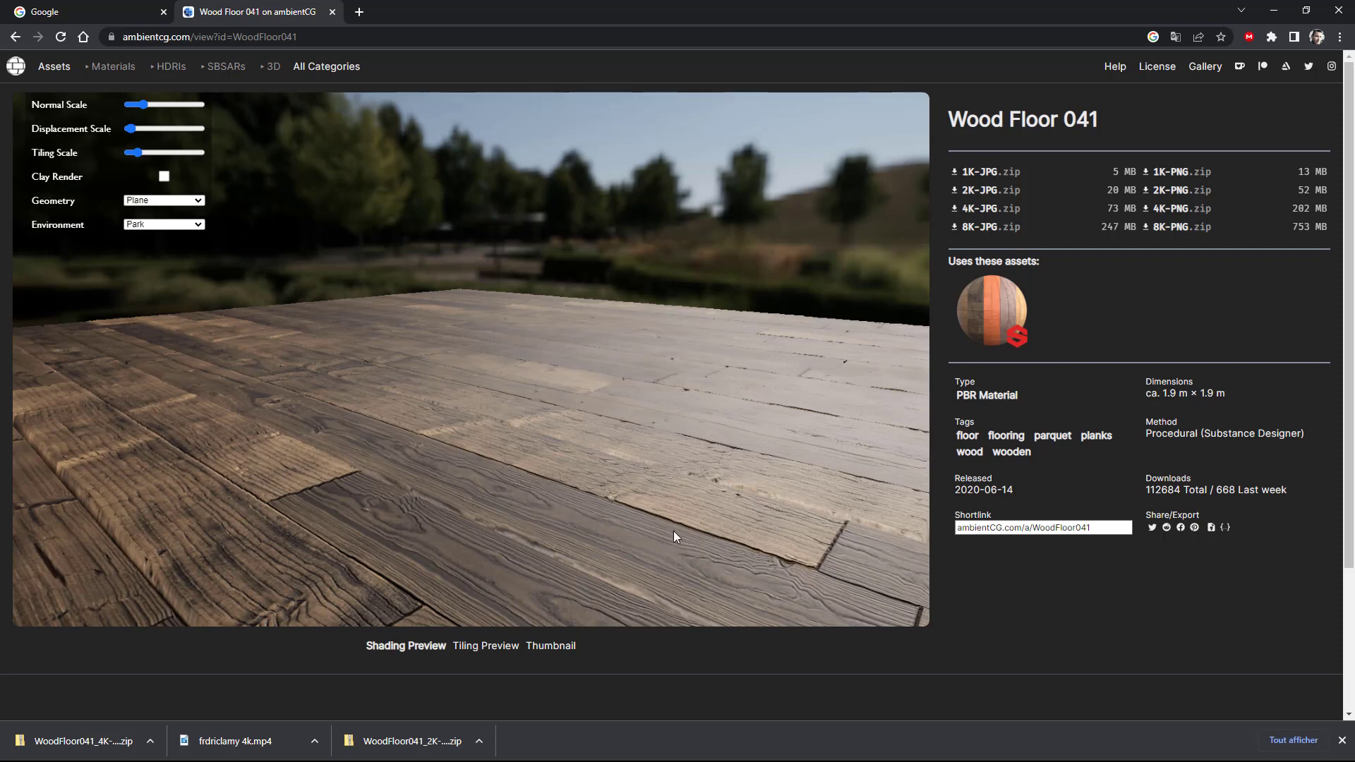
Step: Browse the full ambientCG asset list filtered by the Wood tag and open the Wood Floor 041 material
{"action": "left_click", "coordinate": [15, 66]}
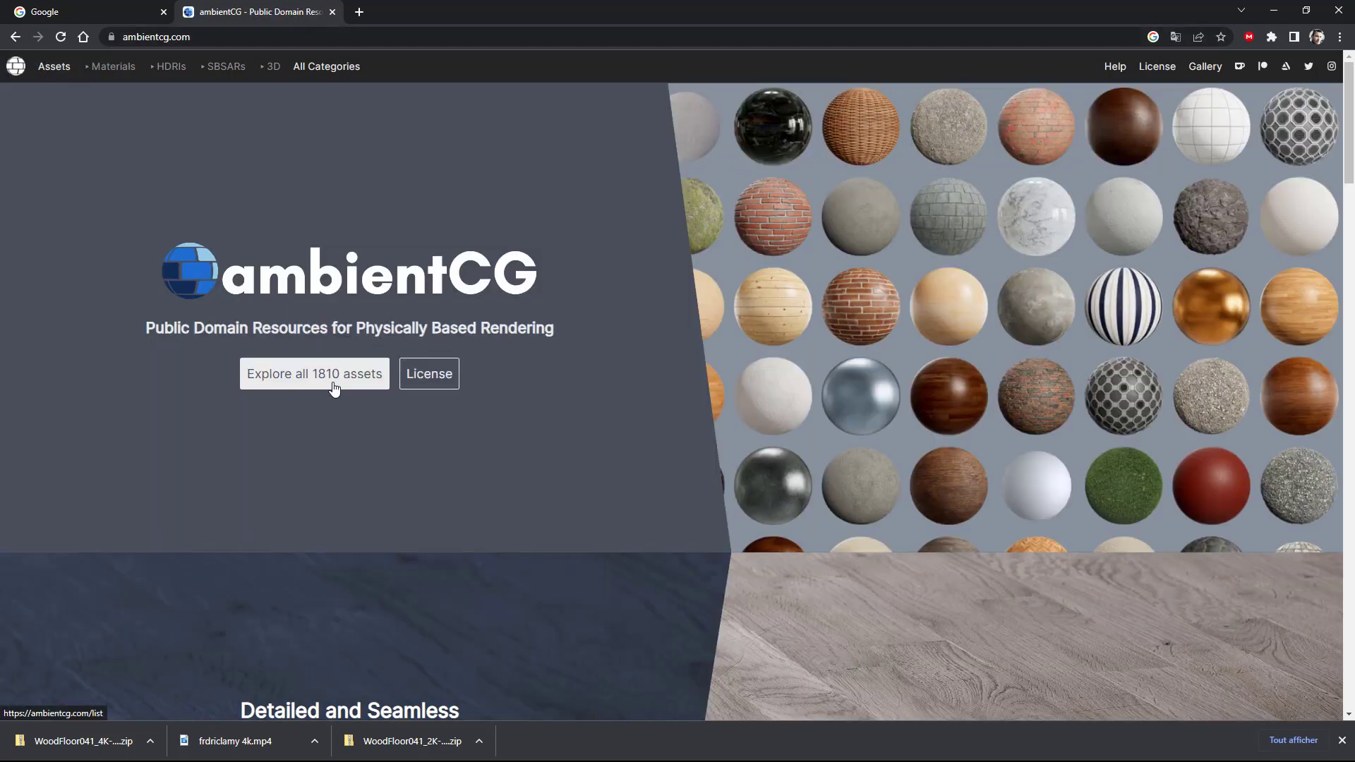
{"action": "left_click", "coordinate": [336, 387]}
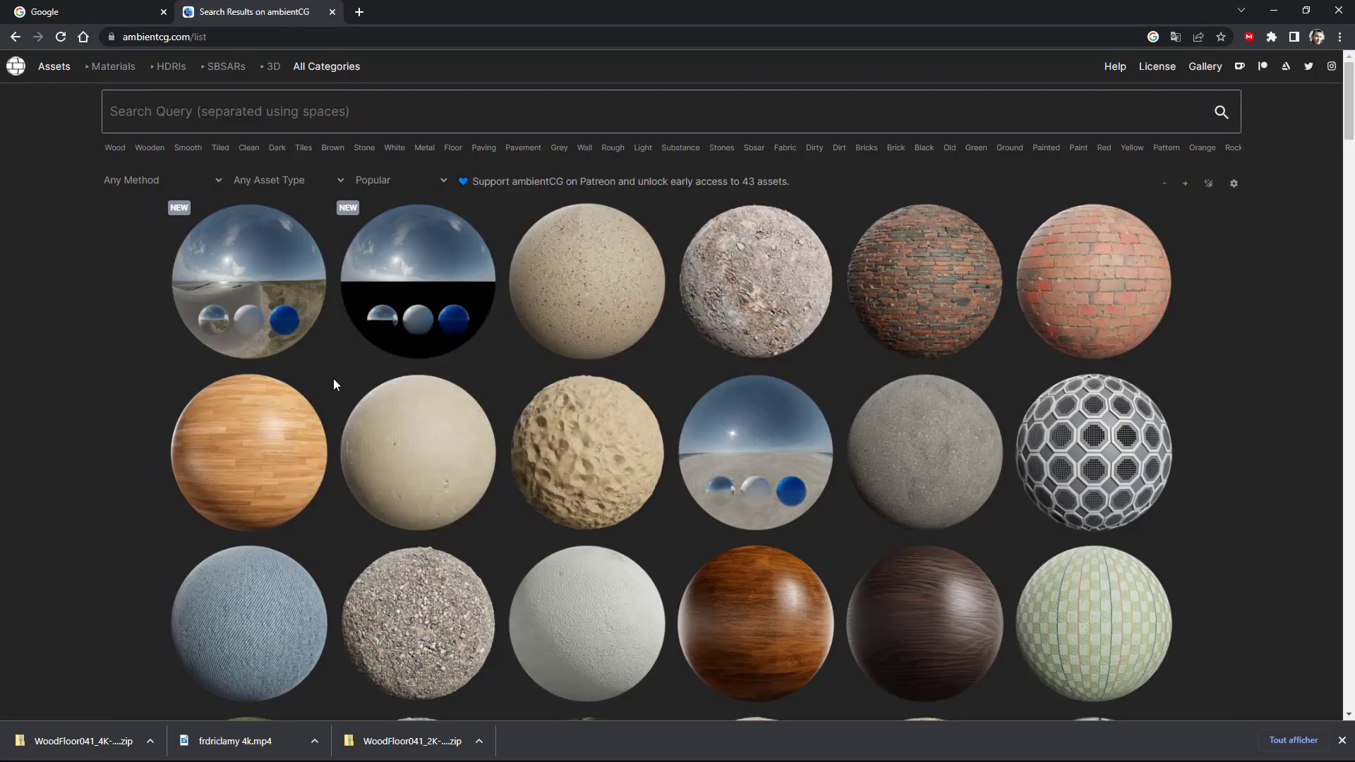
{"action": "left_click", "coordinate": [115, 147]}
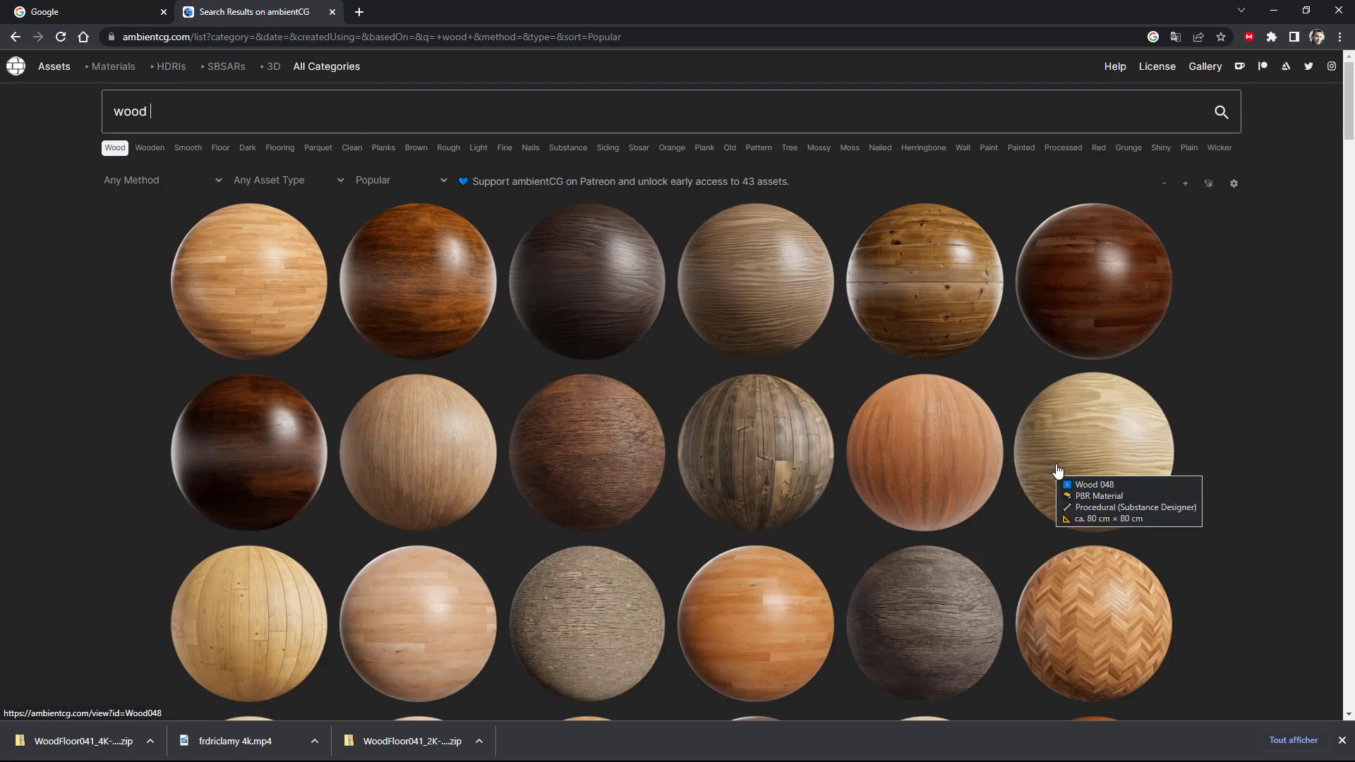
{"action": "left_click", "coordinate": [767, 439]}
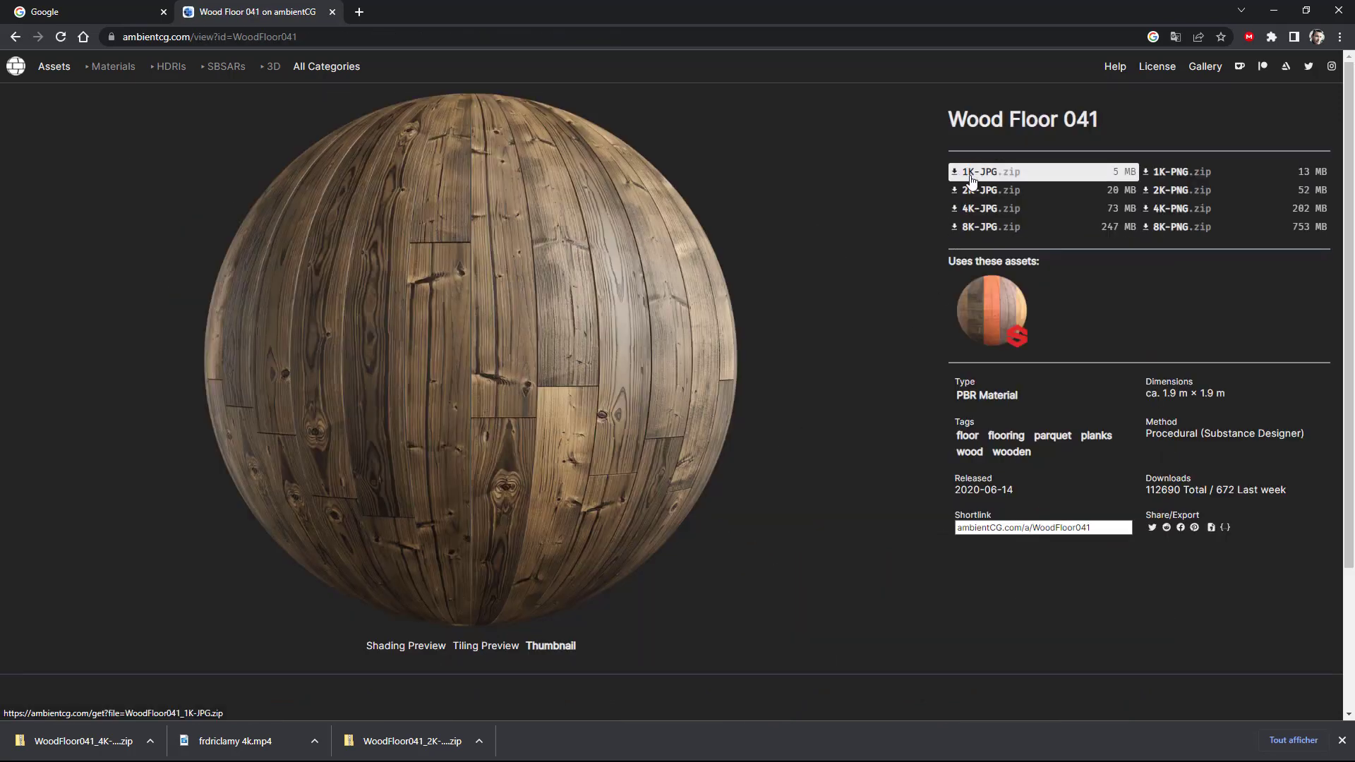
Step: Examine Wood Floor 041 in the tiling preview and on the plane in the shading preview
{"action": "mouse_move", "coordinate": [976, 235]}
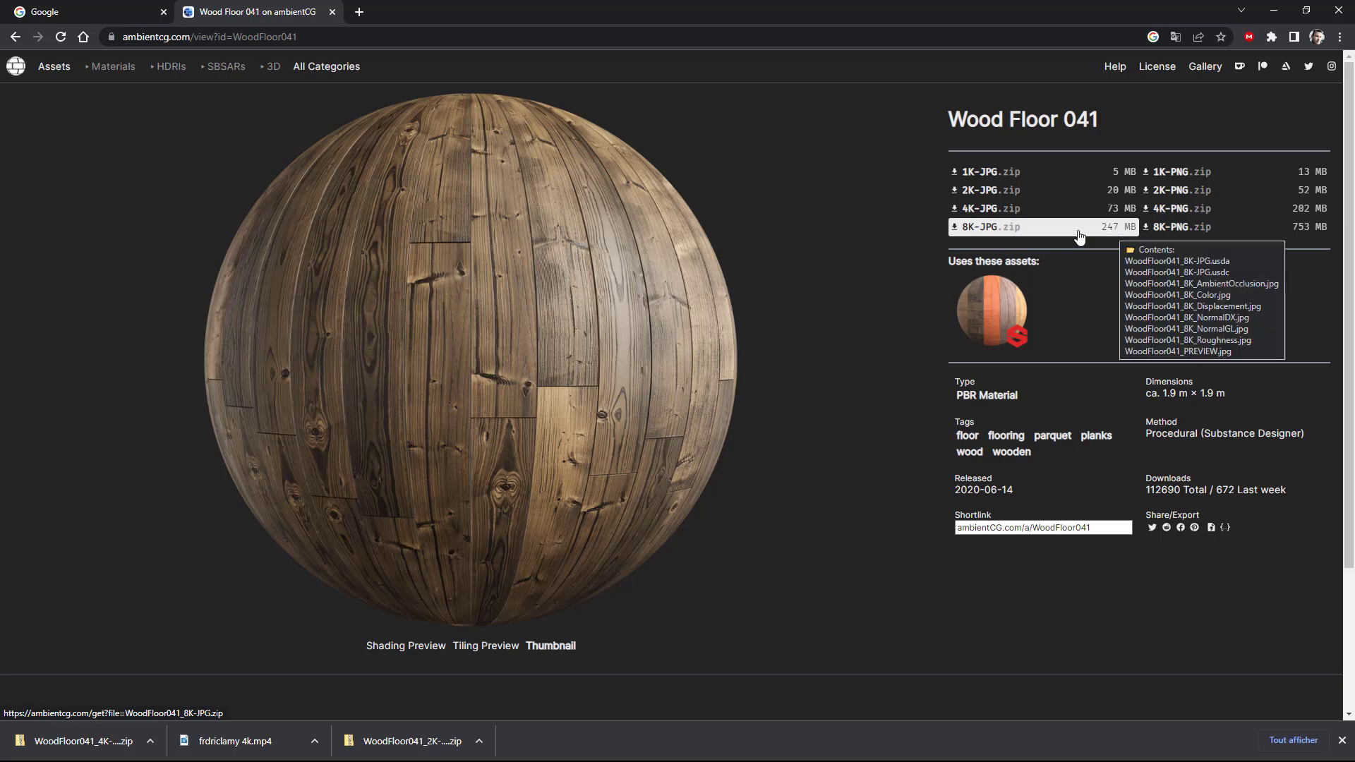
{"action": "mouse_move", "coordinate": [1038, 232]}
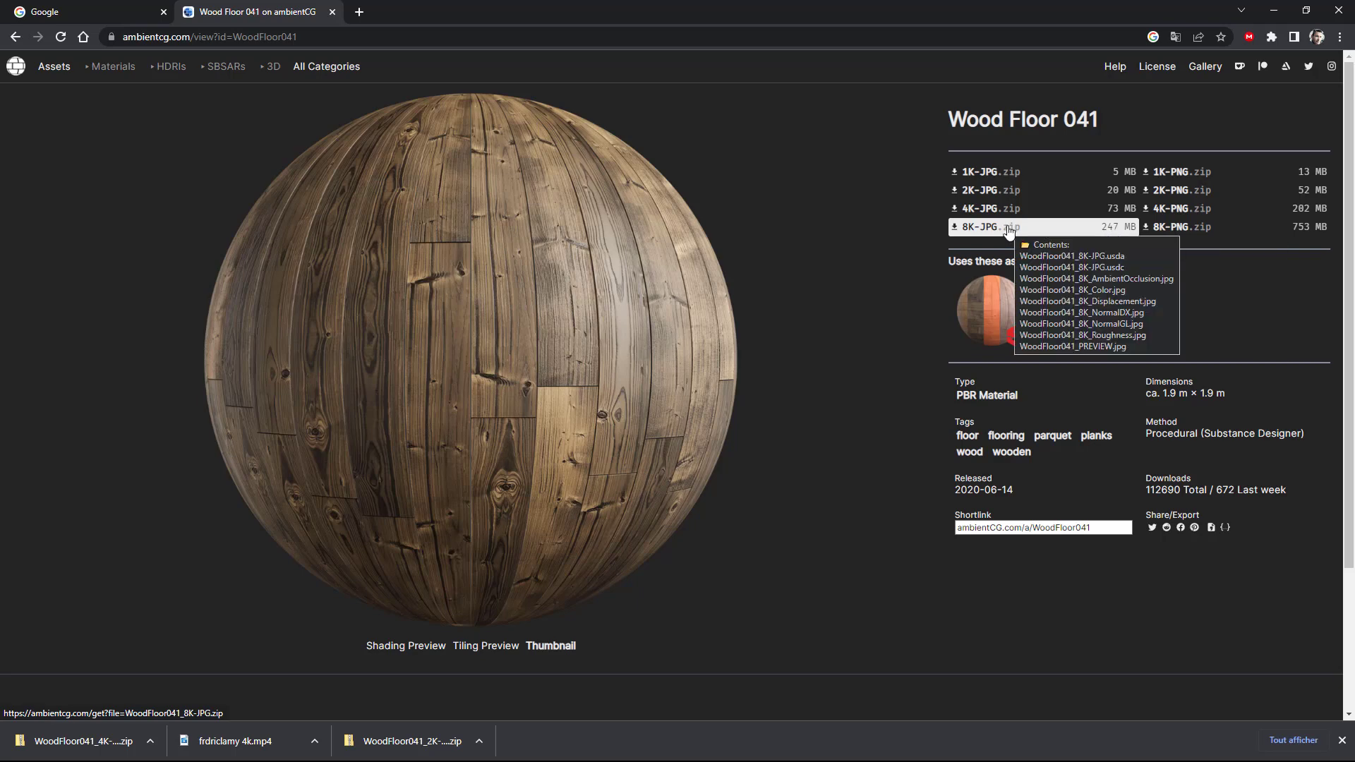
{"action": "mouse_move", "coordinate": [988, 198]}
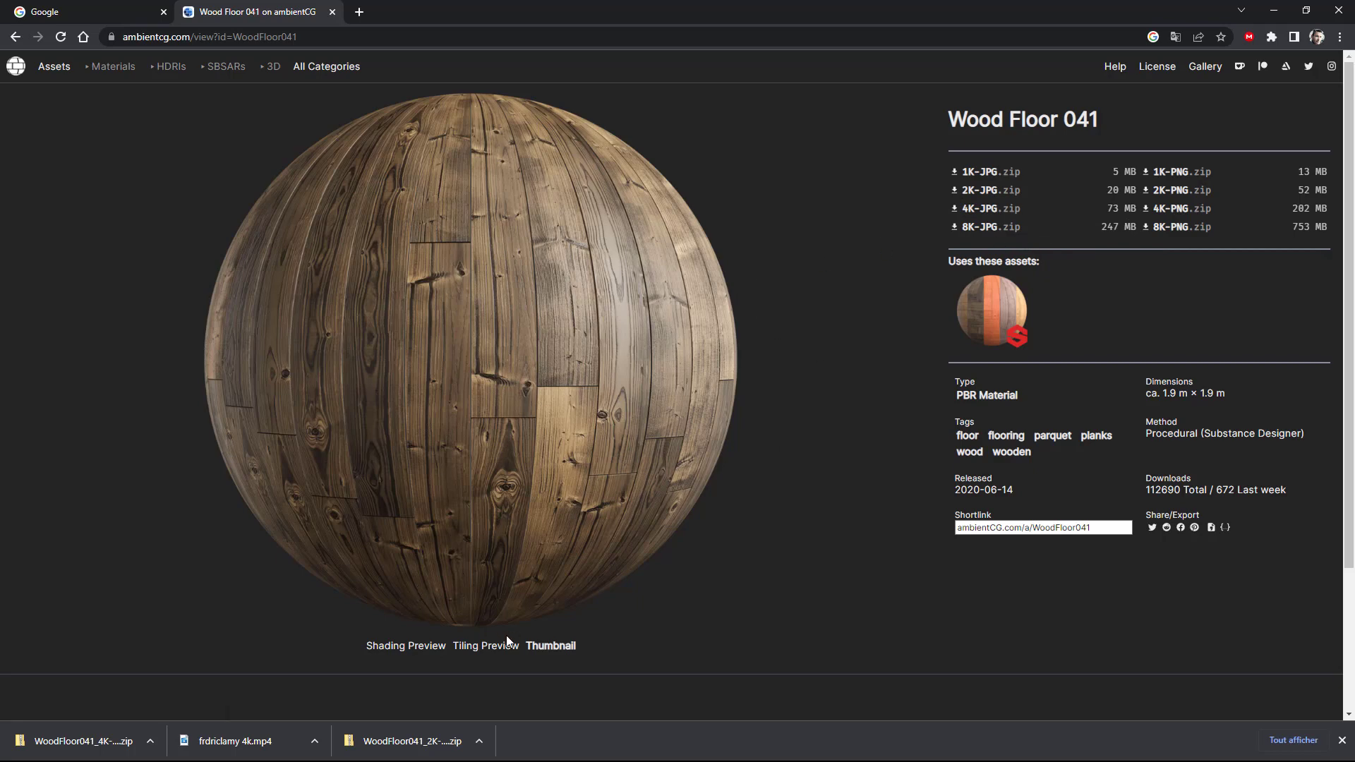
{"action": "left_click_drag", "start_coordinate": [553, 645], "coordinate": [548, 645]}
{"action": "left_click", "coordinate": [555, 646]}
{"action": "left_click", "coordinate": [486, 648]}
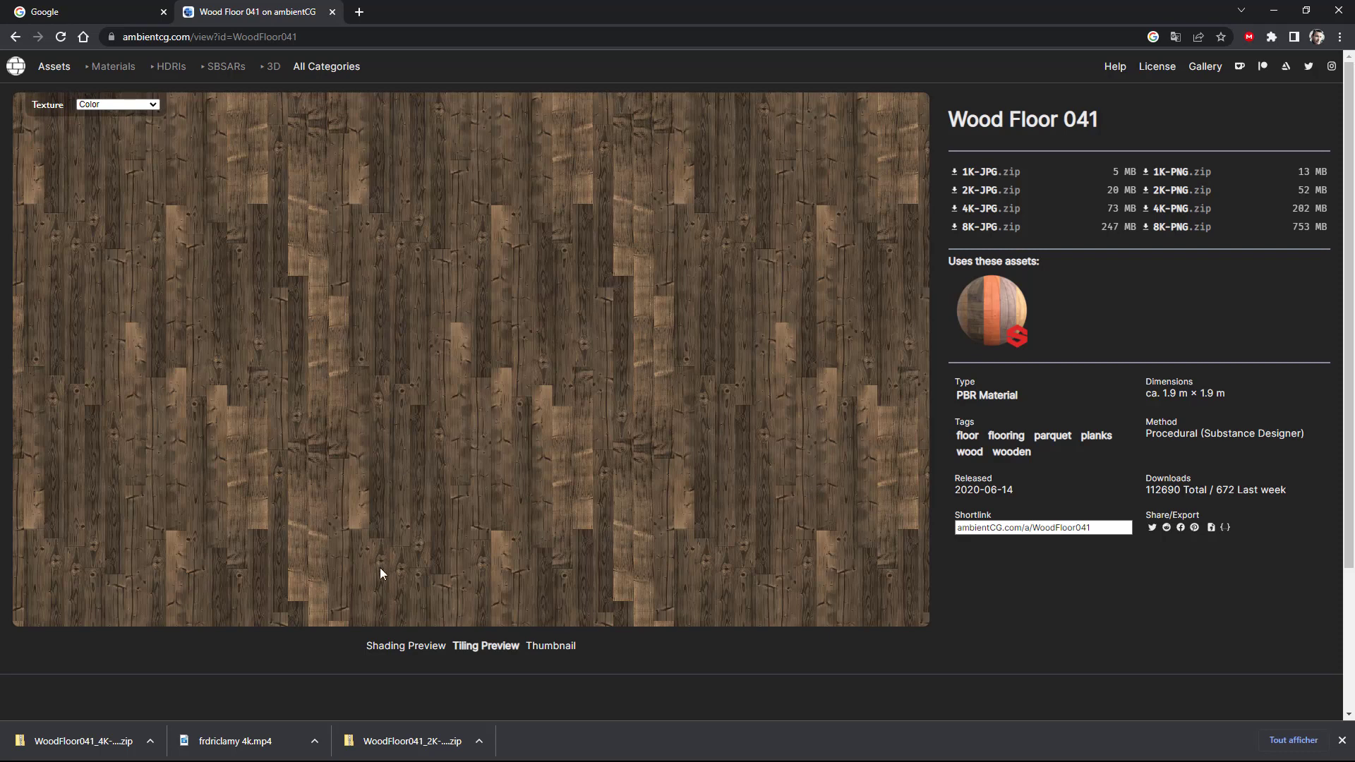
{"action": "left_click", "coordinate": [406, 646]}
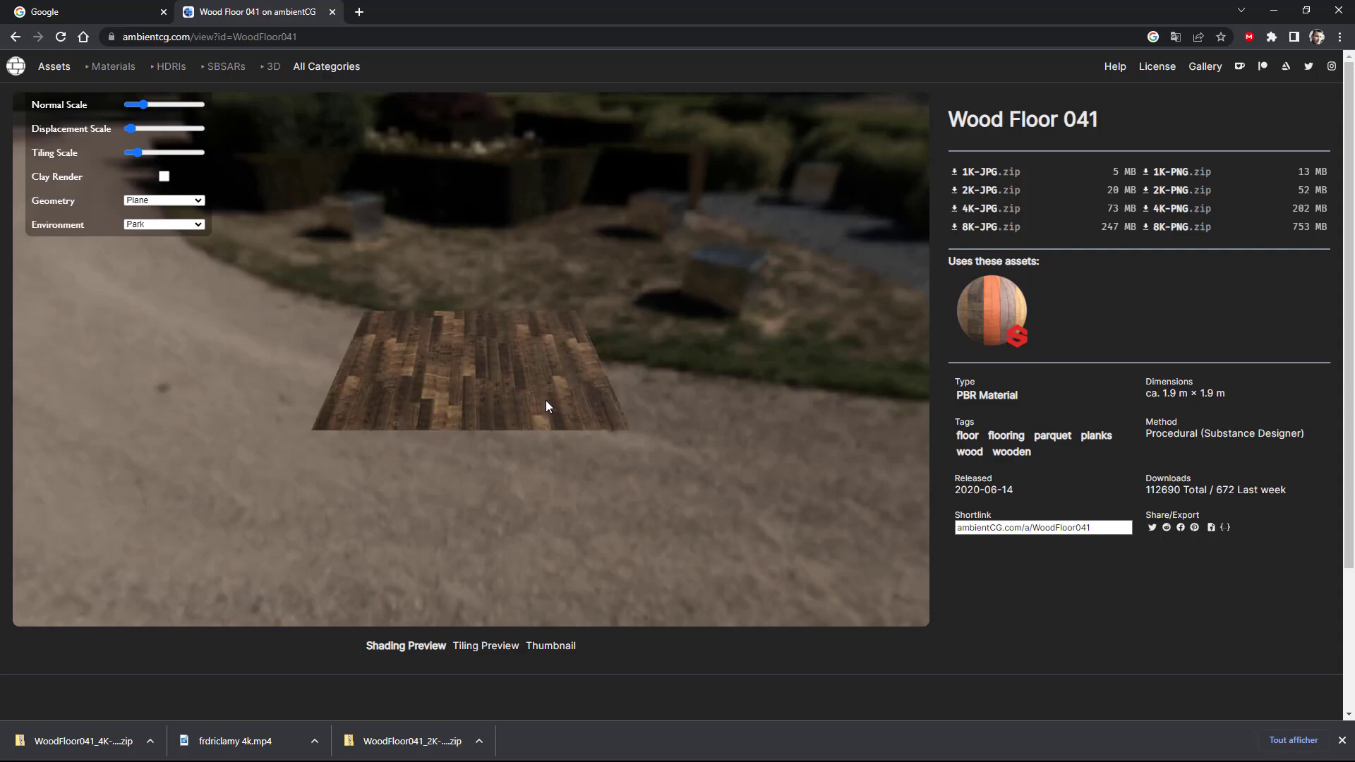
{"action": "scroll", "coordinate": [434, 367], "scroll_direction": "up", "scroll_amount": 5}
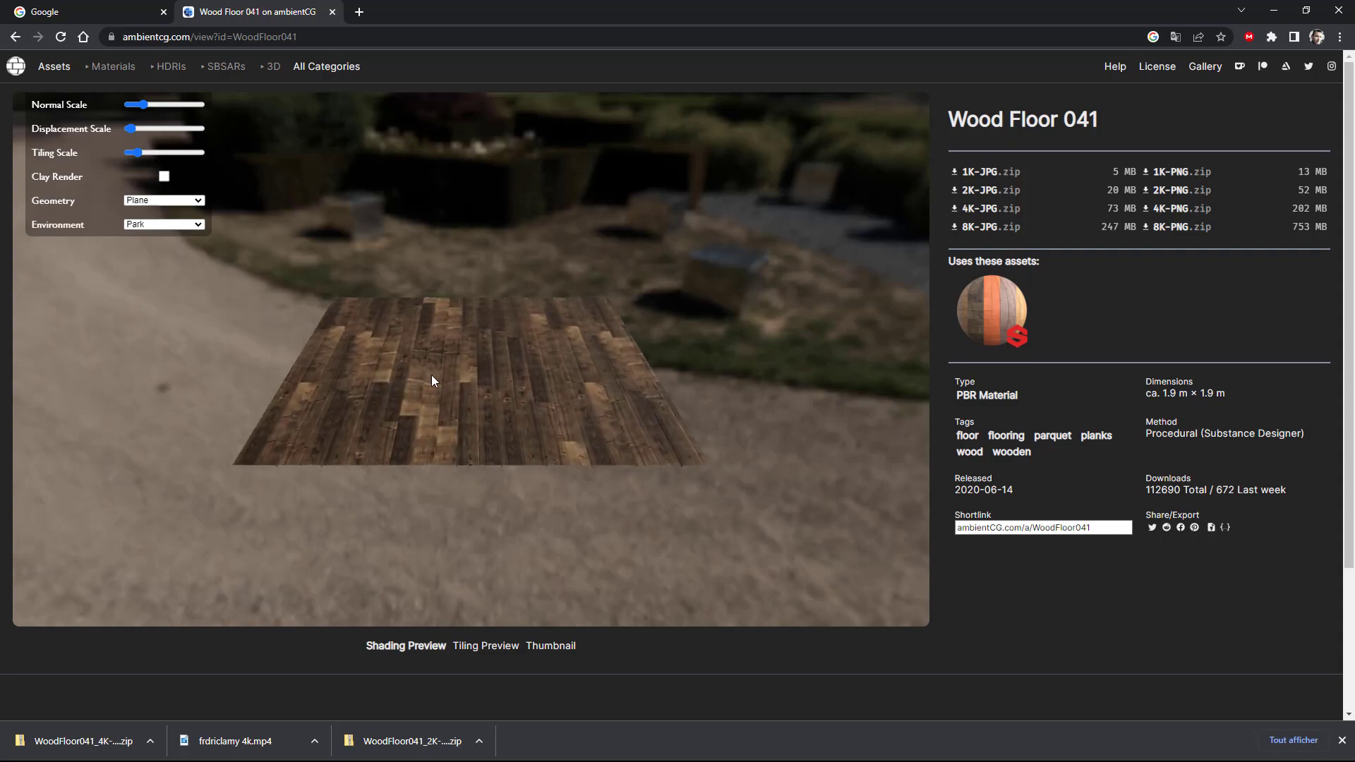
{"action": "mouse_move", "coordinate": [441, 387]}
{"action": "left_mouse_down"}
{"action": "mouse_move", "coordinate": [484, 384]}
{"action": "mouse_move", "coordinate": [501, 362]}
{"action": "left_mouse_up"}
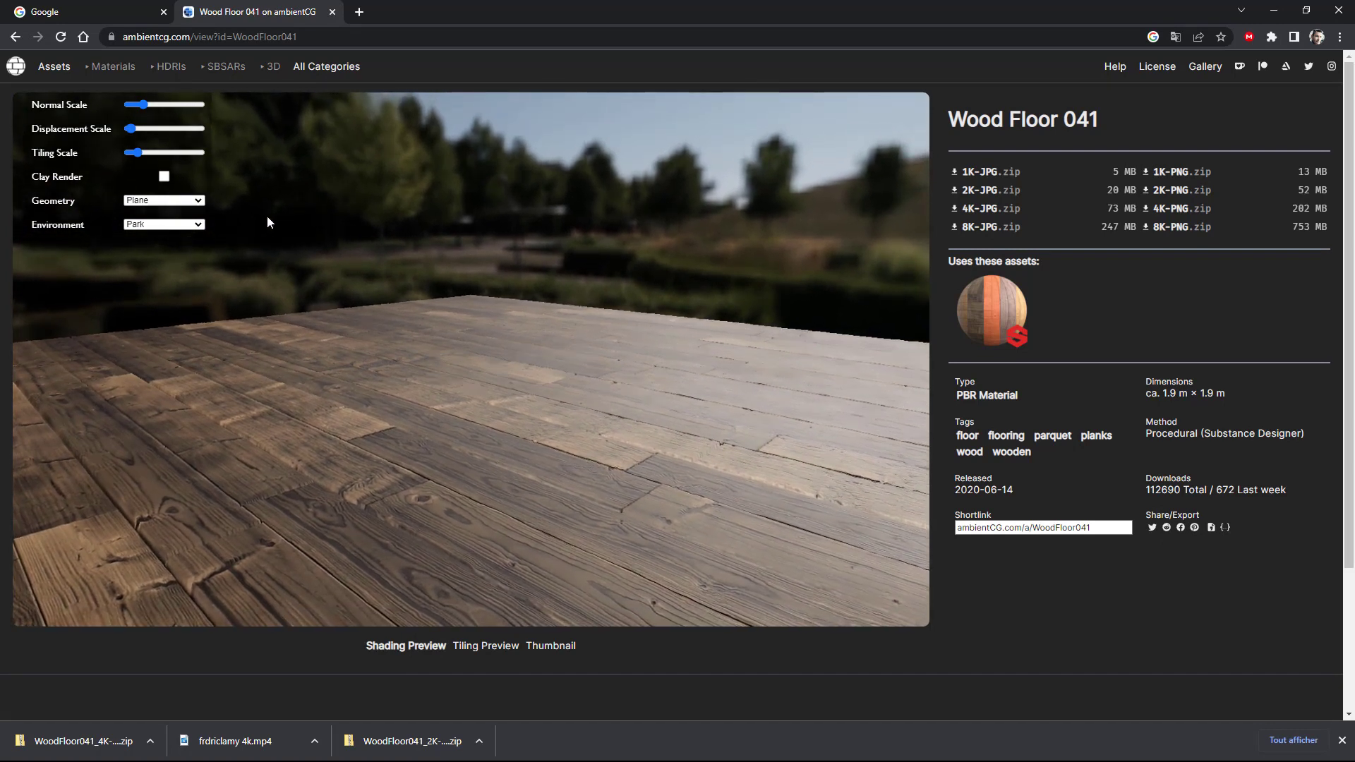
Step: Set the shading preview's geometry to Cube and inspect the wood on its top and side faces
{"action": "left_click", "coordinate": [199, 200]}
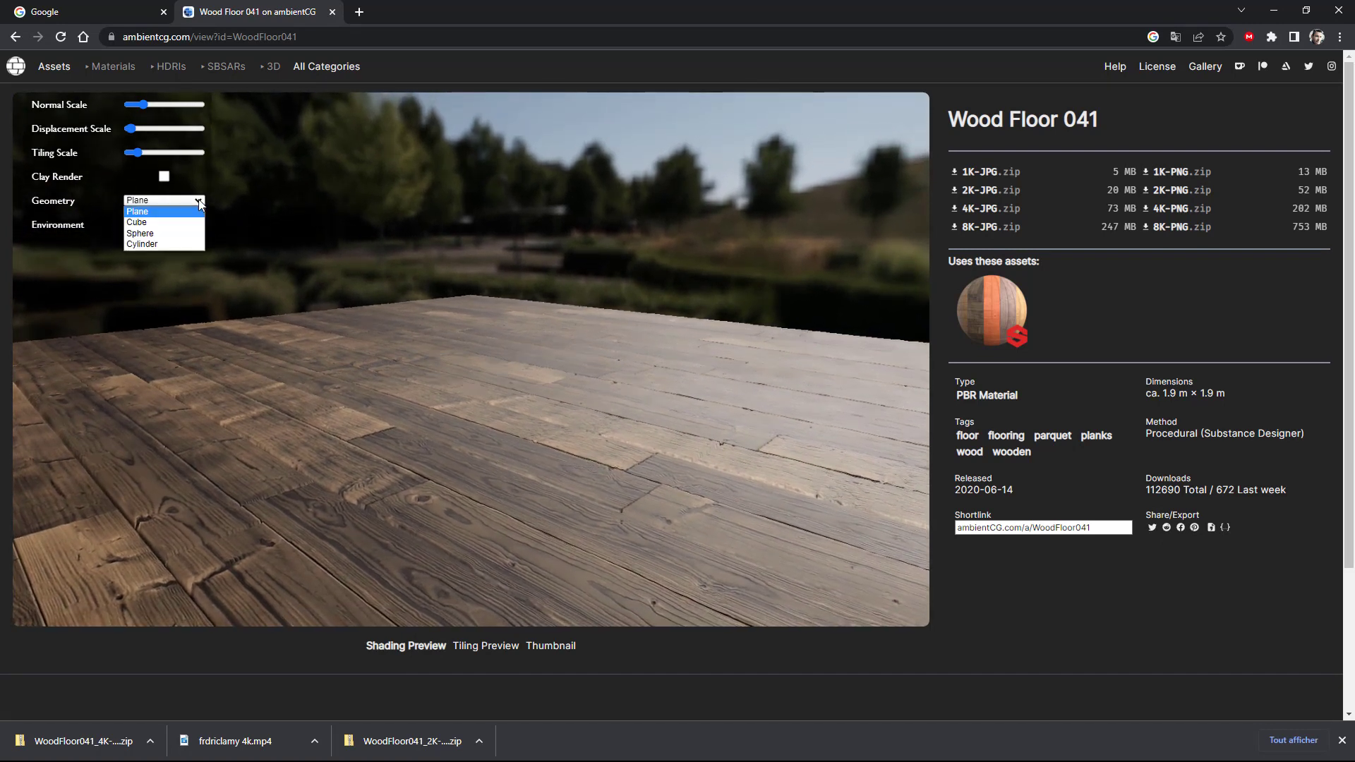
{"action": "left_click", "coordinate": [144, 223]}
{"action": "scroll", "coordinate": [503, 405], "scroll_direction": "down", "scroll_amount": 10}
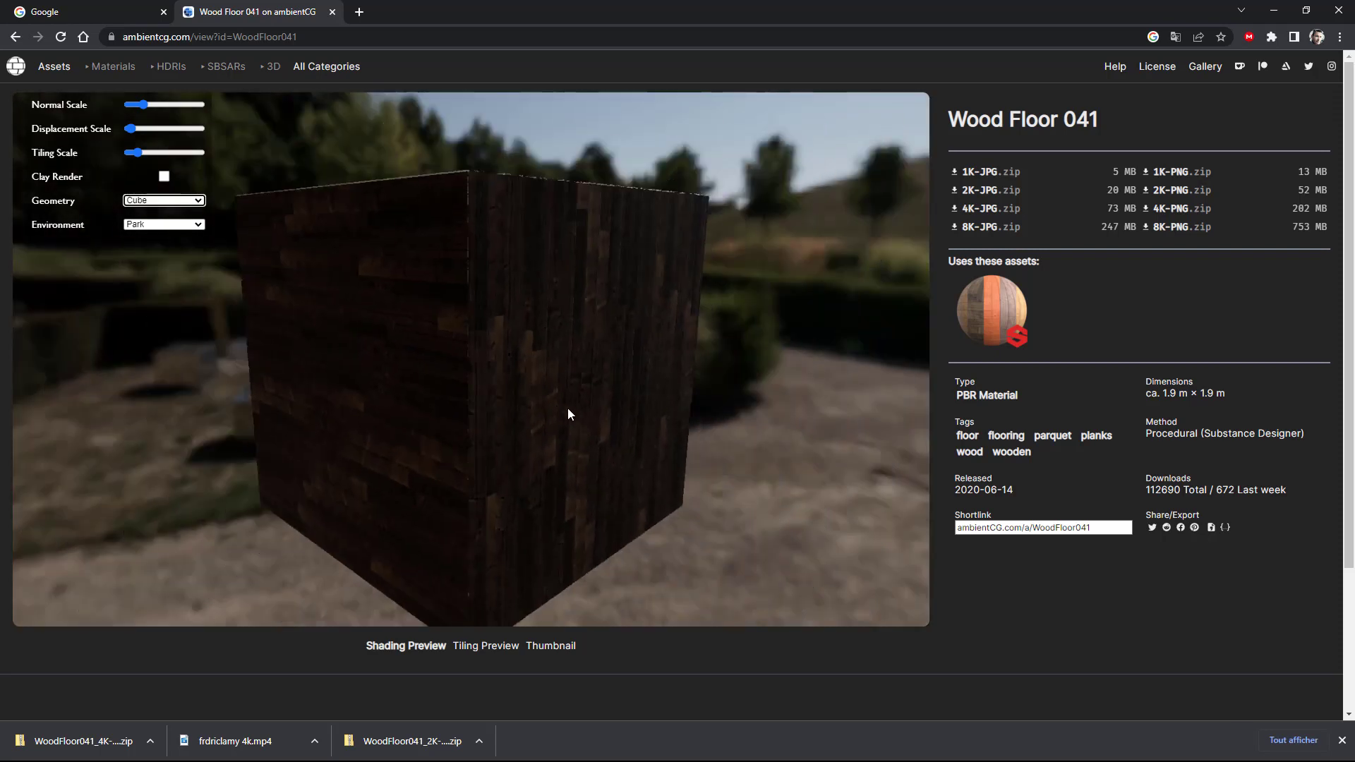
{"action": "left_click_drag", "start_coordinate": [537, 344], "coordinate": [532, 378]}
{"action": "scroll", "coordinate": [416, 305], "scroll_direction": "up", "scroll_amount": 5}
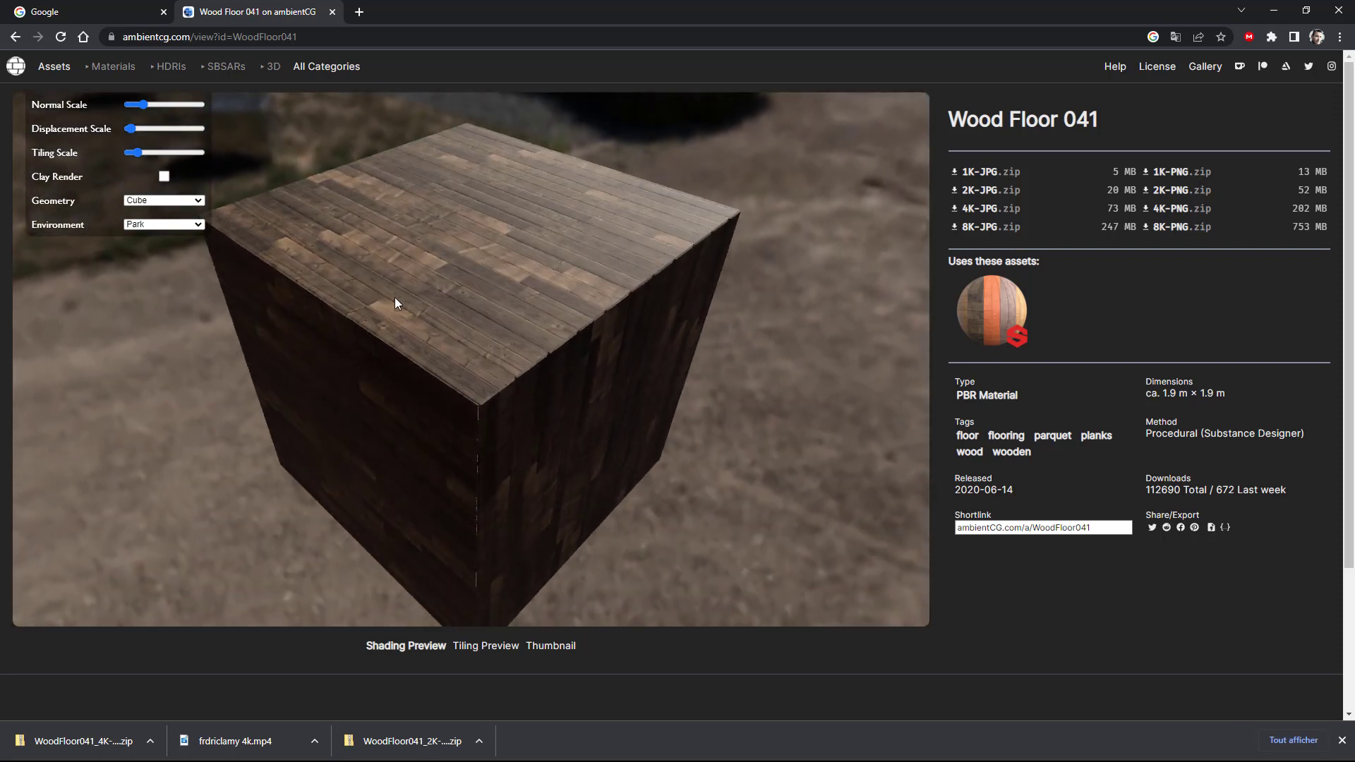
Step: Try the Forest environment on the cube preview and restore the Park environment
{"action": "left_click", "coordinate": [182, 224]}
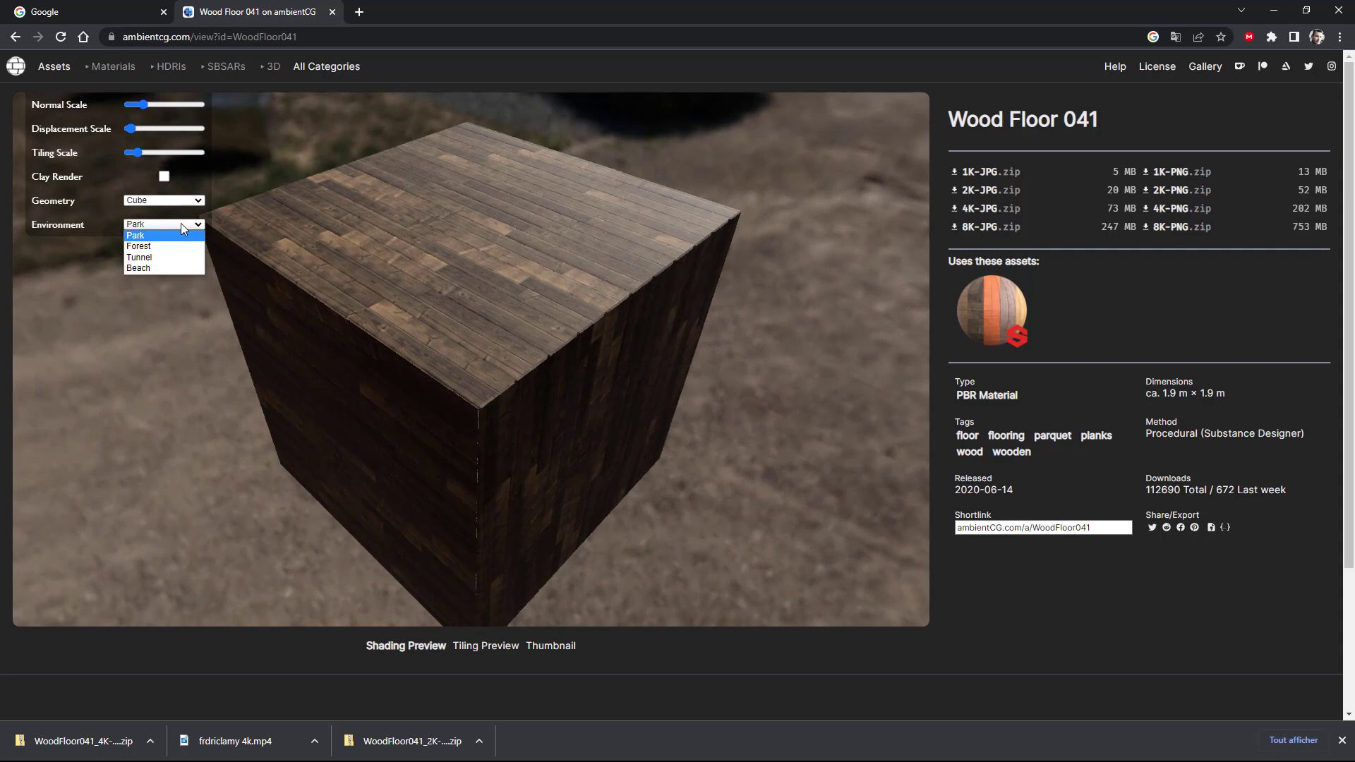
{"action": "left_click", "coordinate": [141, 245]}
{"action": "scroll", "coordinate": [545, 350], "scroll_direction": "up", "scroll_amount": 5}
{"action": "scroll", "coordinate": [554, 343], "scroll_direction": "down", "scroll_amount": 5}
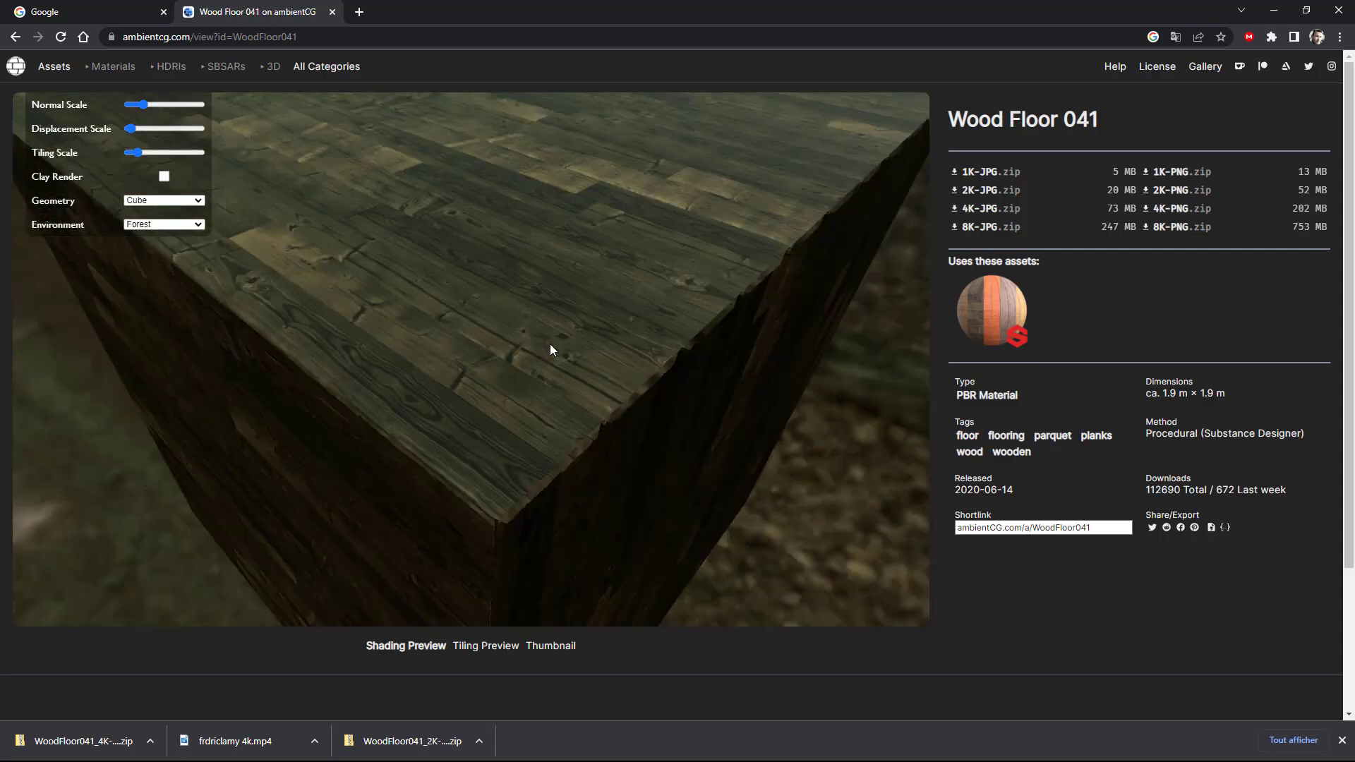
{"action": "left_click_drag", "start_coordinate": [549, 344], "coordinate": [579, 299]}
{"action": "scroll", "coordinate": [528, 406], "scroll_direction": "down", "scroll_amount": 6}
{"action": "scroll", "coordinate": [523, 429], "scroll_direction": "down", "scroll_amount": 2}
{"action": "scroll", "coordinate": [505, 222], "scroll_direction": "up", "scroll_amount": 3}
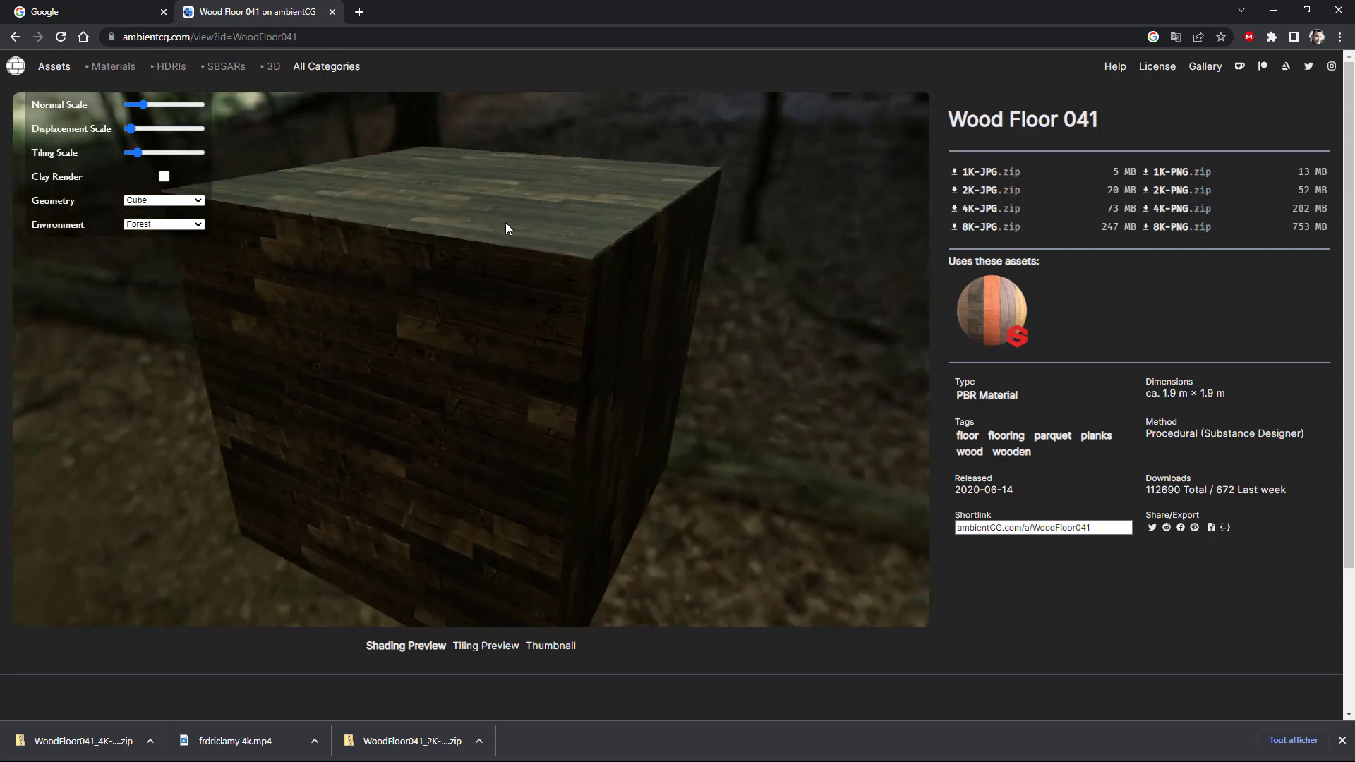
{"action": "left_click", "coordinate": [195, 225]}
{"action": "left_click", "coordinate": [170, 260]}
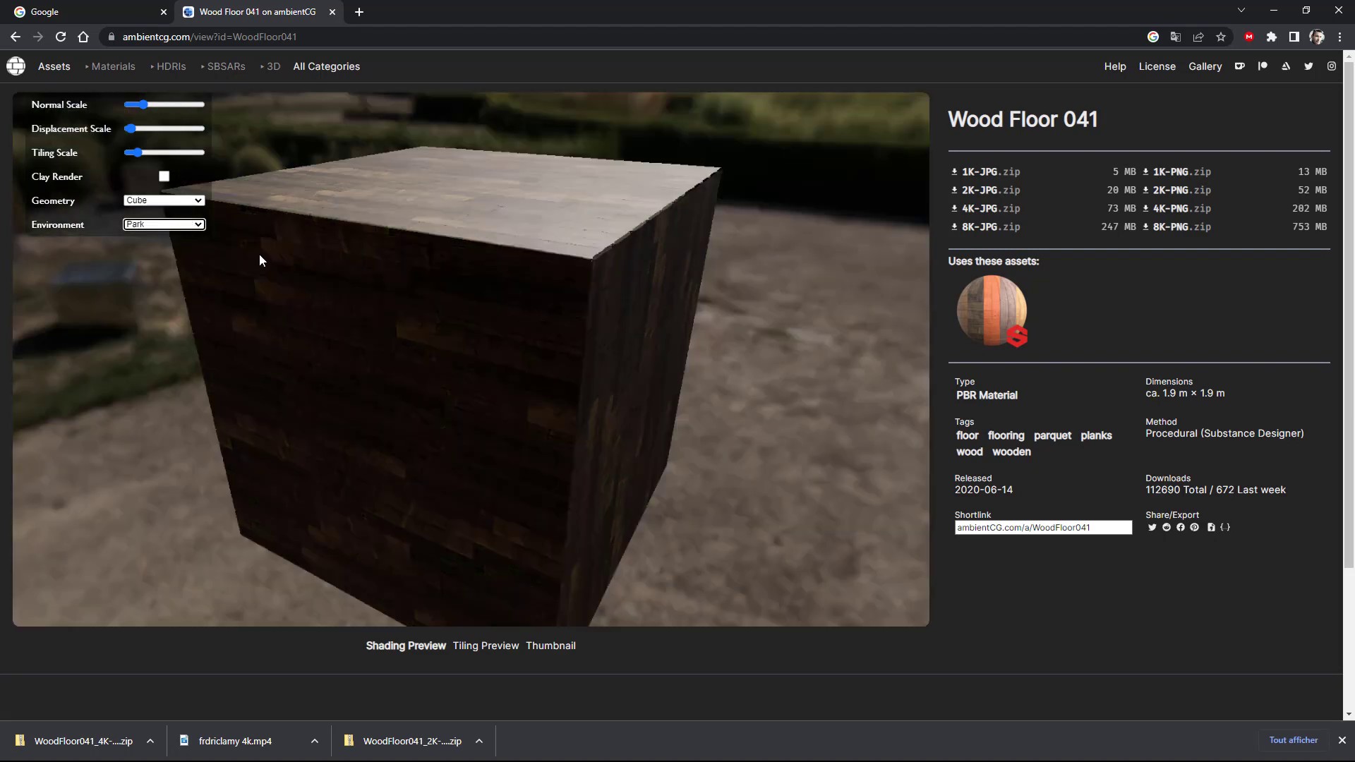
Step: Start downloading the 2K-JPG archive of Wood Floor 041 and cancel the save
{"action": "left_click", "coordinate": [993, 195]}
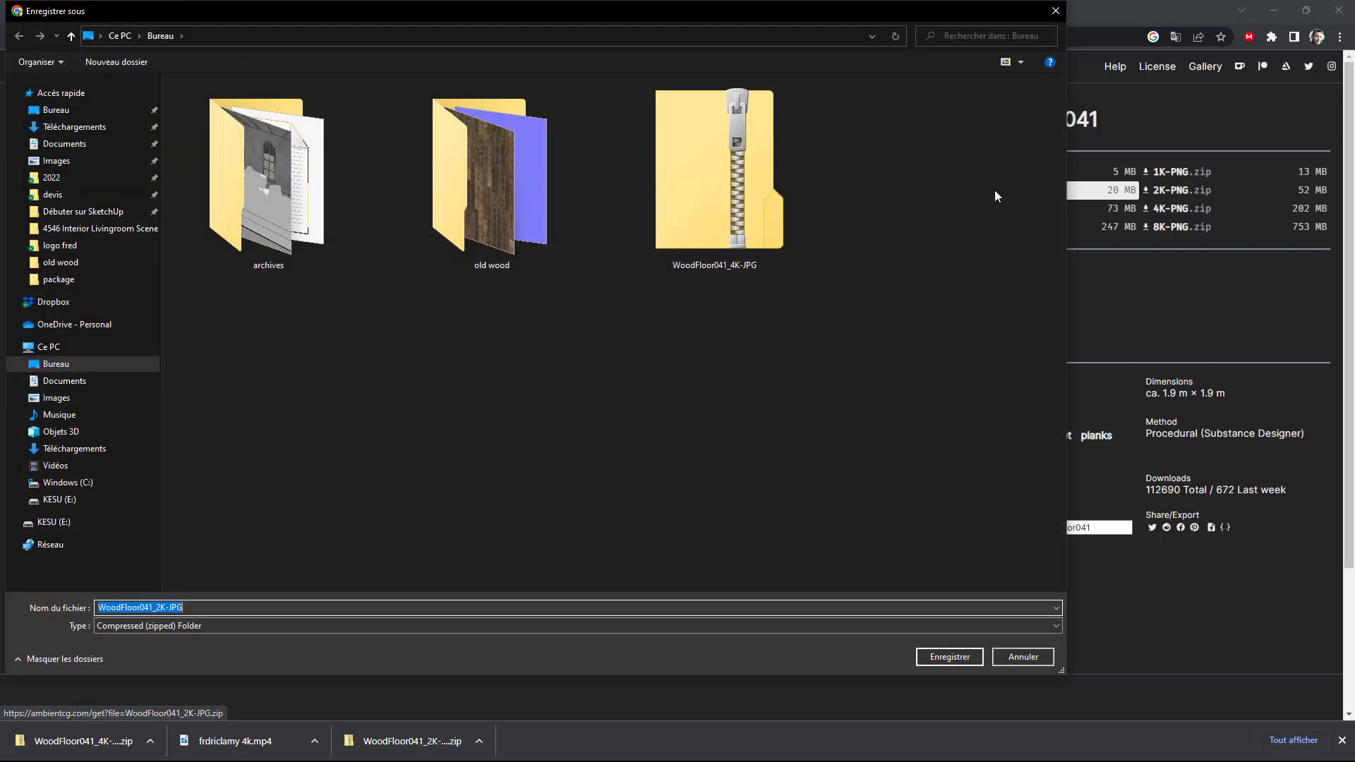
{"action": "left_click", "coordinate": [1055, 11]}
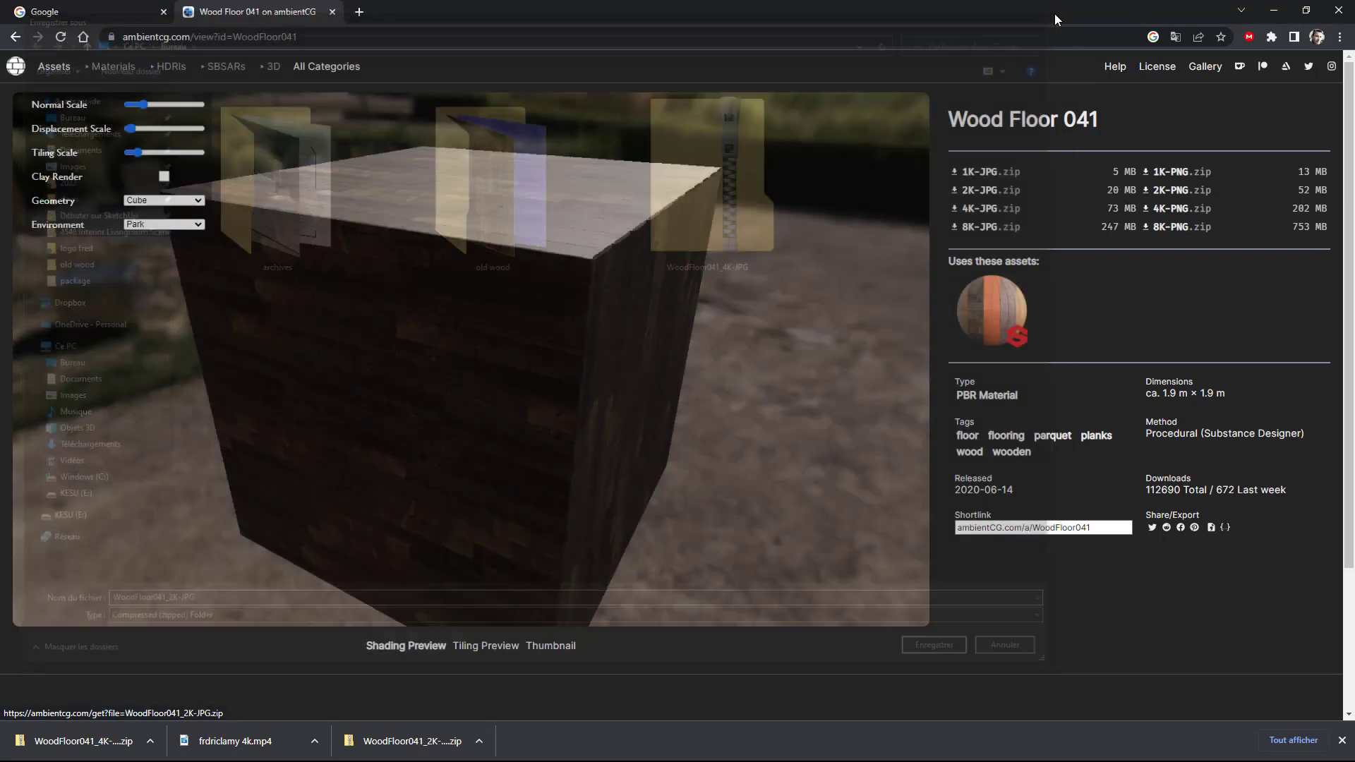
Step: Switch to the File Explorer window showing the old wood texture folder and maximize it
{"action": "left_click", "coordinate": [1278, 11]}
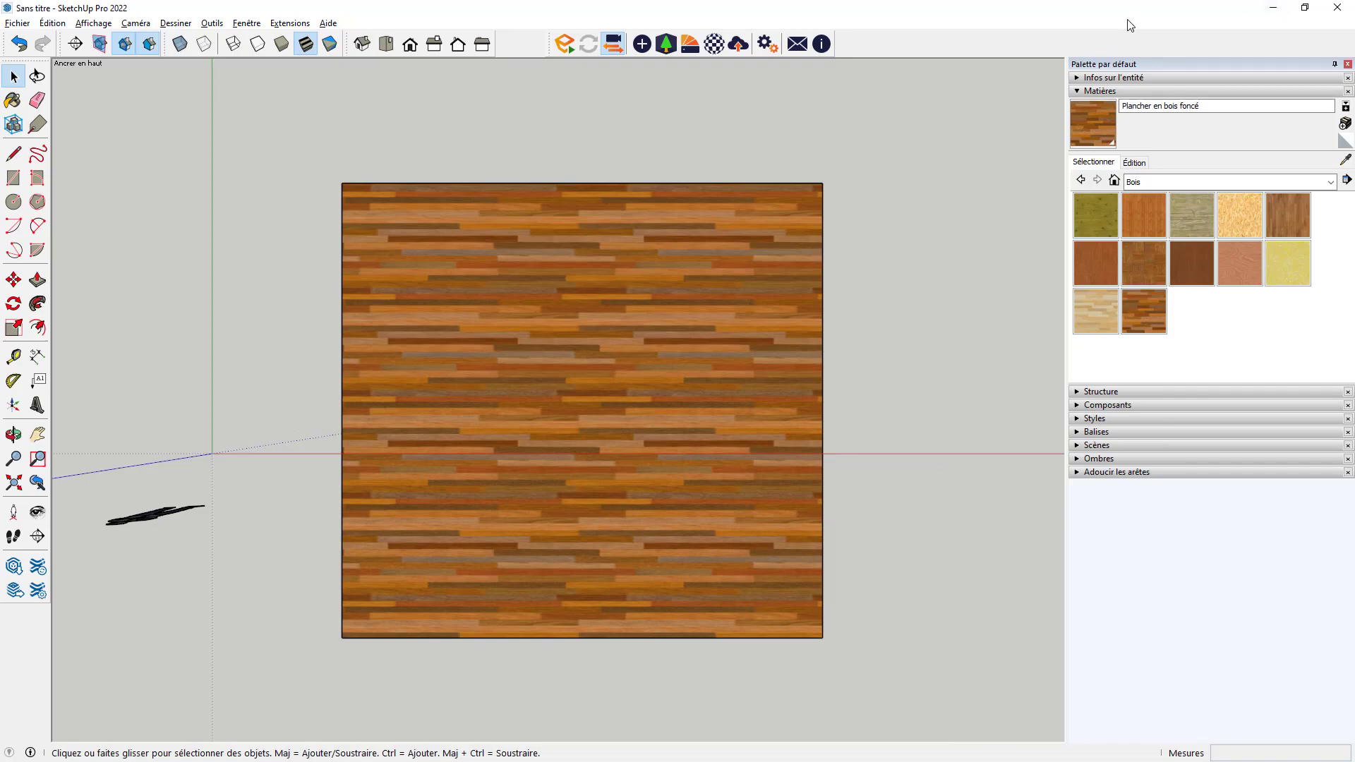
{"action": "left_click", "coordinate": [1273, 7]}
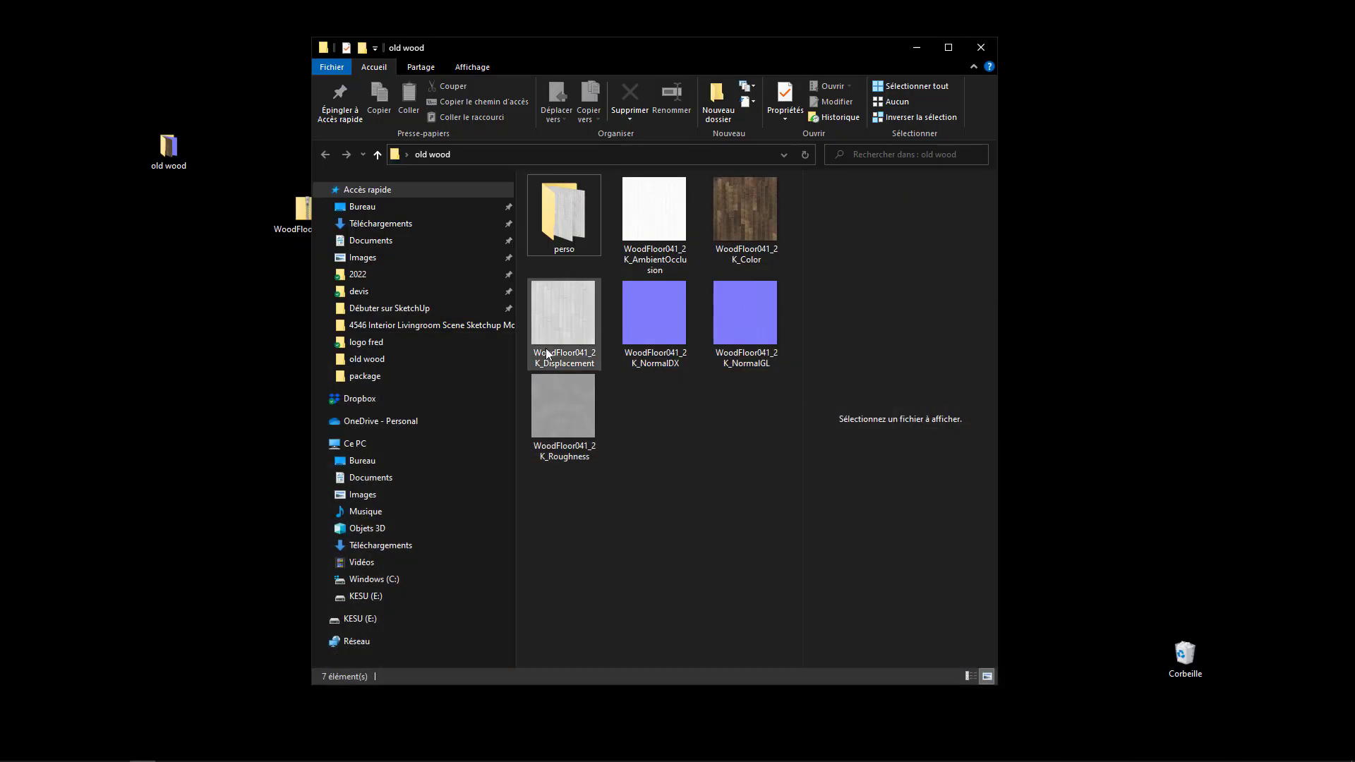
{"action": "left_click", "coordinate": [948, 47]}
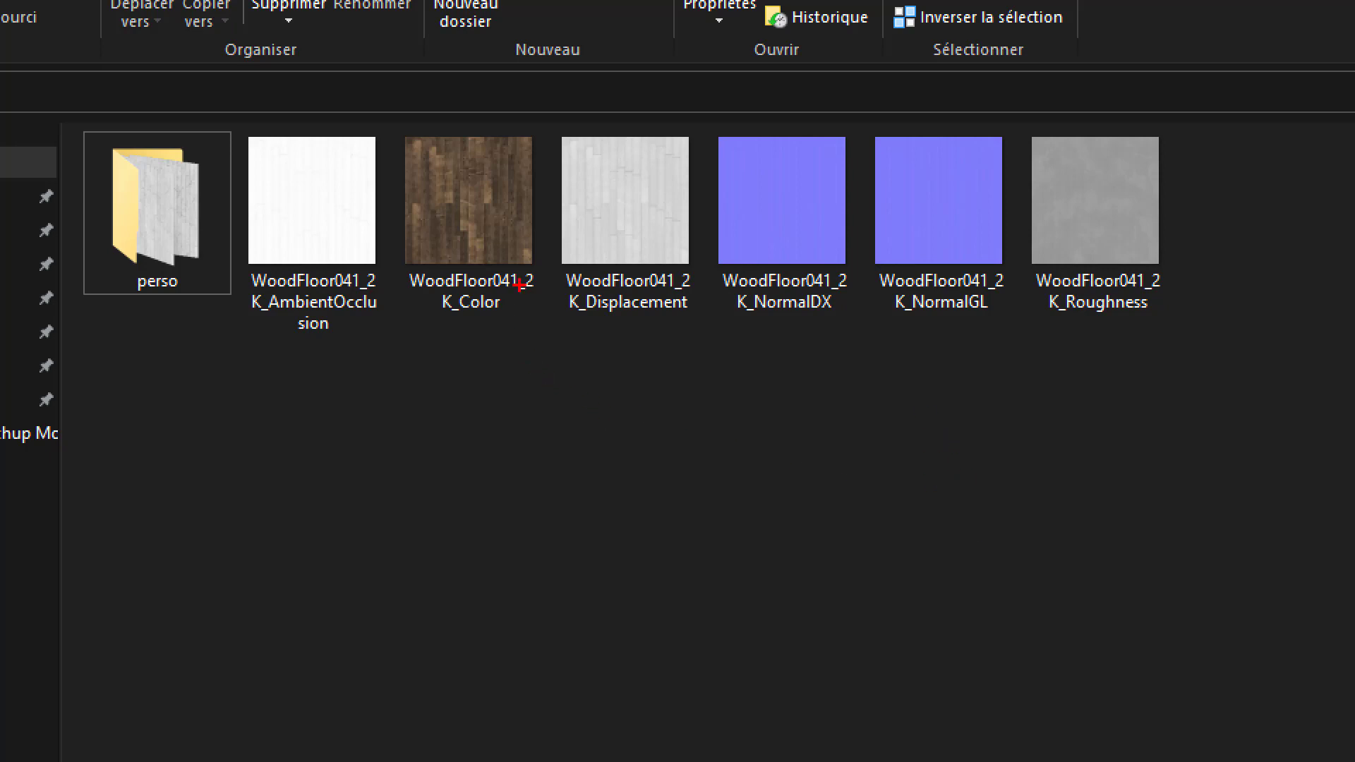
{"action": "left_click_drag", "start_coordinate": [449, 195], "coordinate": [485, 257]}
{"action": "left_click_drag", "start_coordinate": [641, 165], "coordinate": [603, 216]}
{"action": "left_click_drag", "start_coordinate": [609, 170], "coordinate": [643, 220]}
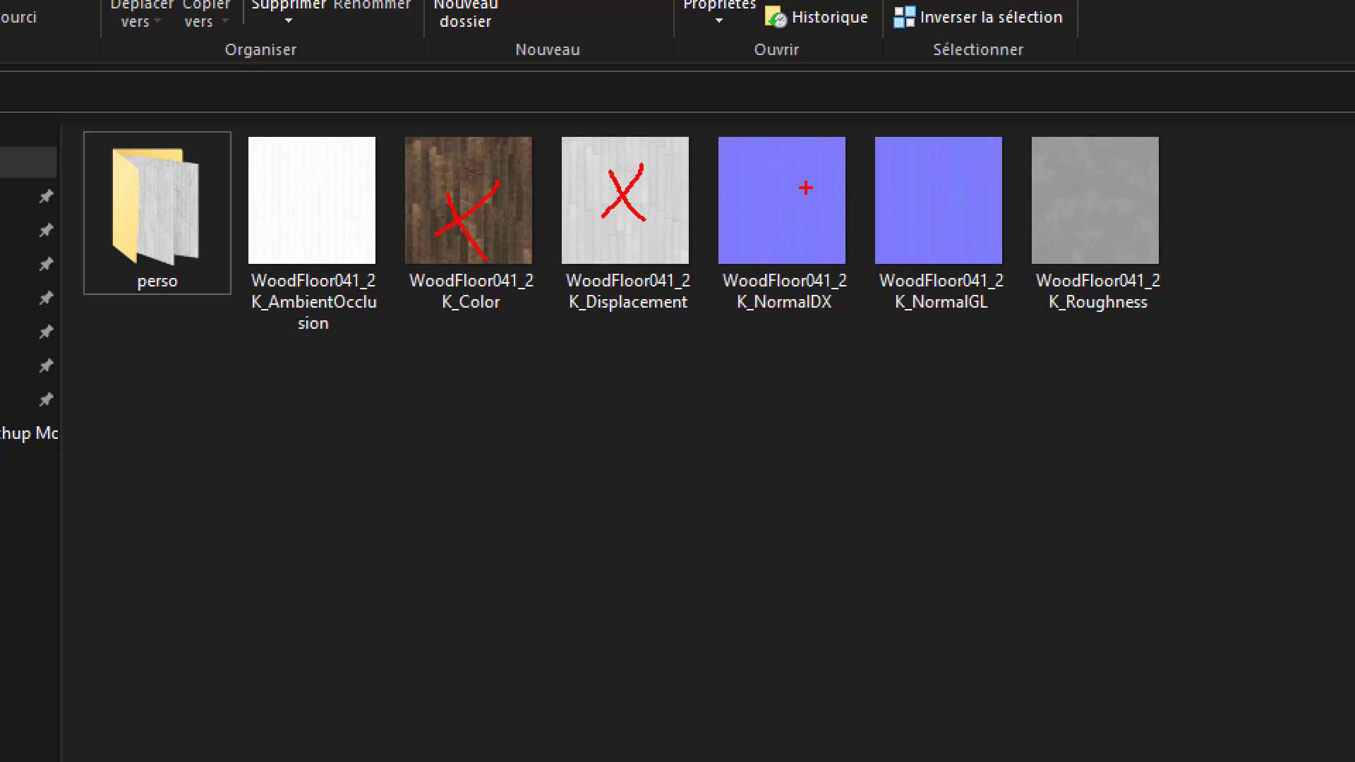
{"action": "mouse_move", "coordinate": [809, 185]}
{"action": "left_mouse_down"}
{"action": "mouse_move", "coordinate": [772, 212]}
{"action": "mouse_move", "coordinate": [785, 195]}
{"action": "left_mouse_up"}
{"action": "mouse_move", "coordinate": [981, 180]}
{"action": "left_mouse_down"}
{"action": "mouse_move", "coordinate": [914, 235]}
{"action": "mouse_move", "coordinate": [938, 215]}
{"action": "left_mouse_up"}
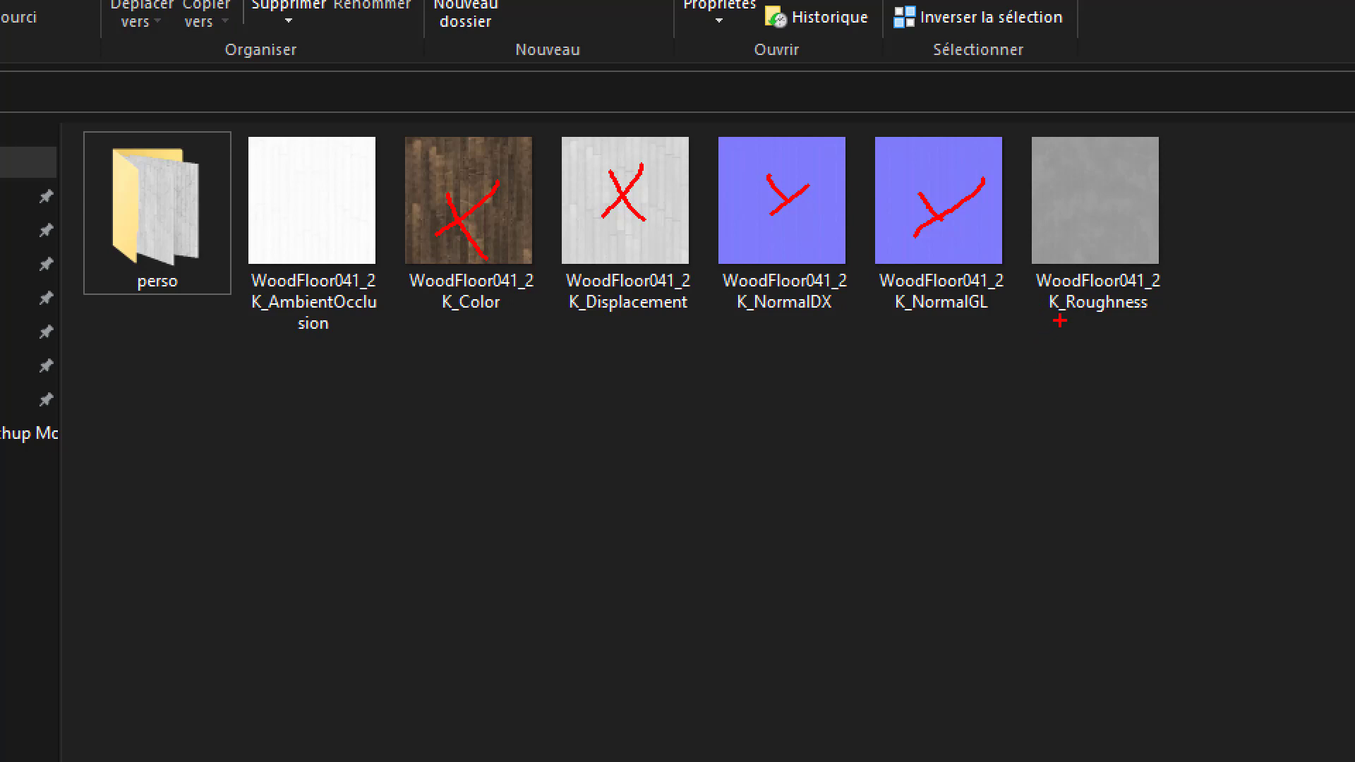
{"action": "mouse_move", "coordinate": [1073, 182]}
{"action": "left_mouse_down"}
{"action": "mouse_move", "coordinate": [1097, 220]}
{"action": "mouse_move", "coordinate": [1064, 251]}
{"action": "left_mouse_up"}
{"action": "mouse_move", "coordinate": [667, 126]}
{"action": "left_mouse_down"}
{"action": "mouse_move", "coordinate": [600, 124]}
{"action": "mouse_move", "coordinate": [564, 233]}
{"action": "mouse_move", "coordinate": [667, 247]}
{"action": "left_mouse_up"}
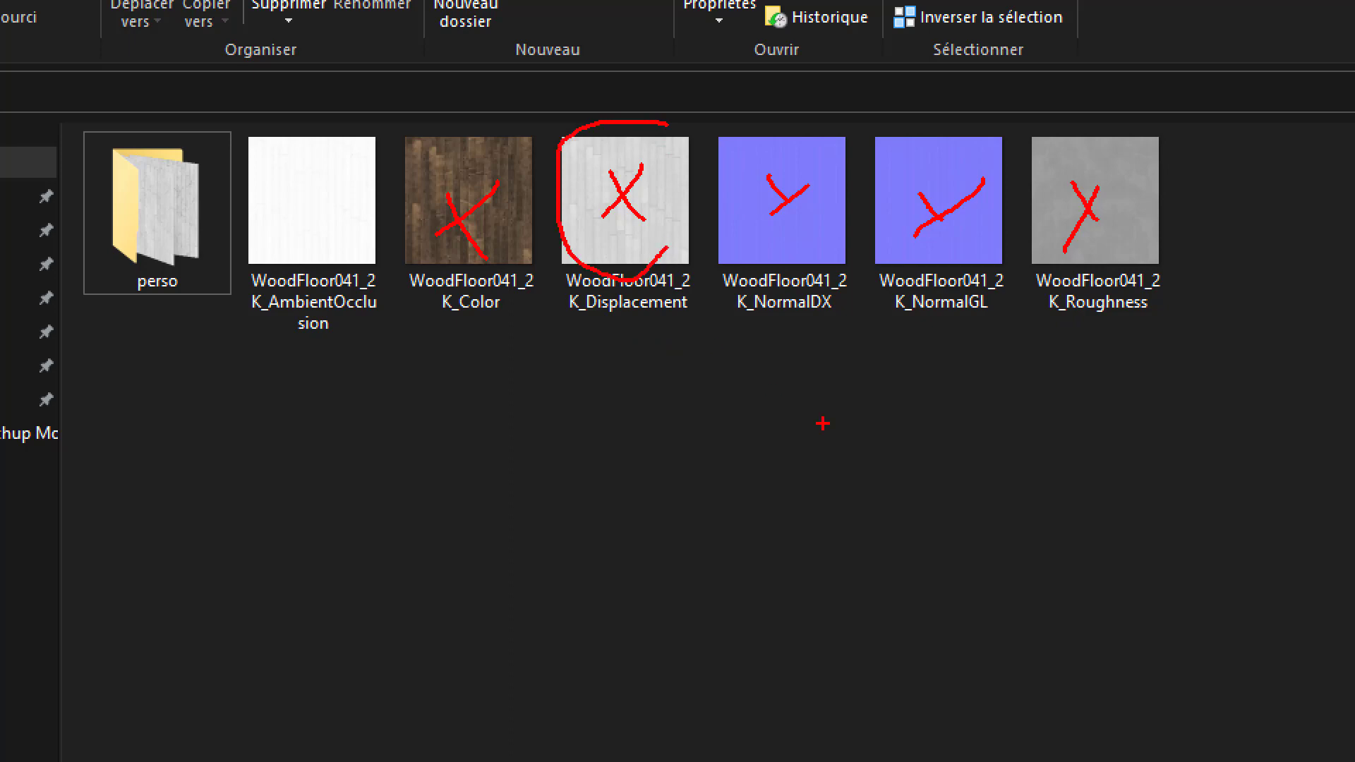
{"action": "key", "text": "Escape"}
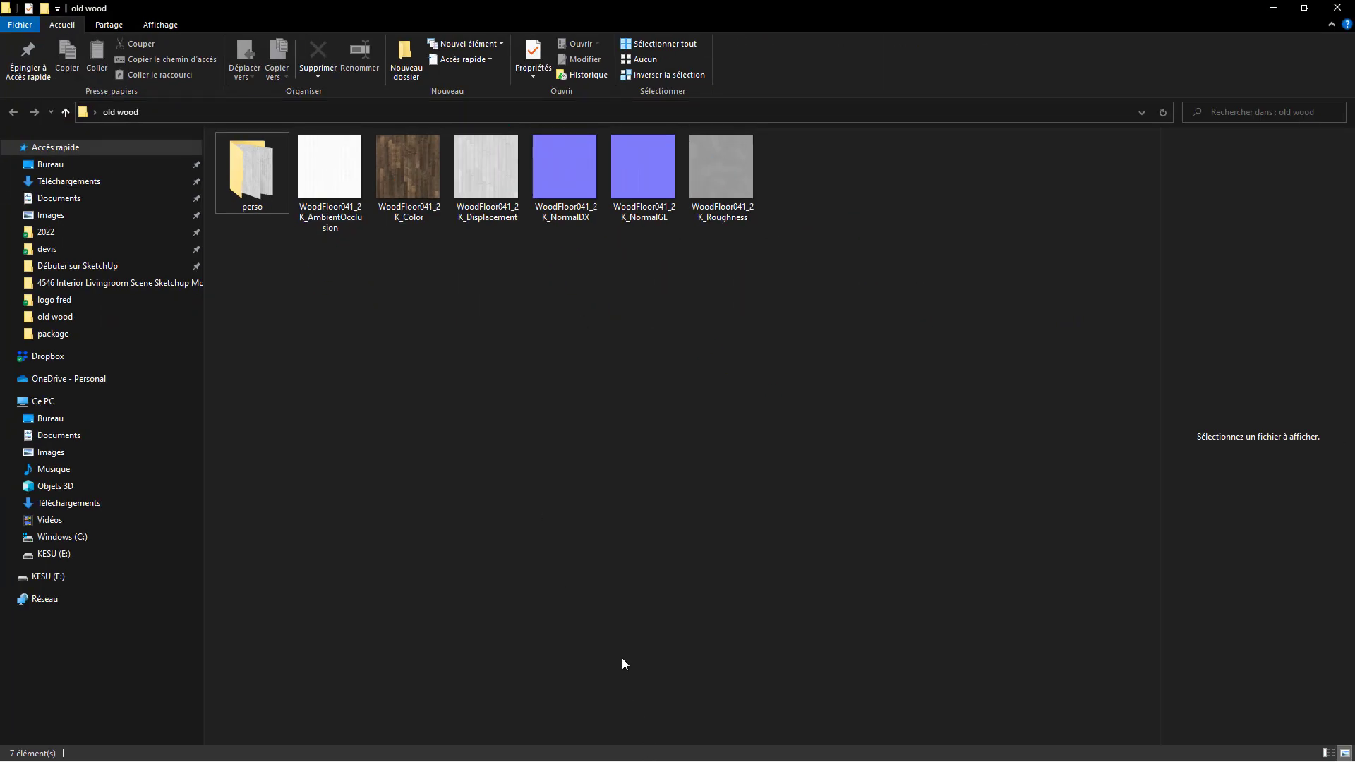
Step: Switch to SketchUp and show the wood floor in a perspective view instead of from above
{"action": "key", "text": "alt+Tab"}
{"action": "left_click", "coordinate": [507, 341]}
{"action": "scroll", "coordinate": [756, 461], "scroll_direction": "down", "scroll_amount": 3}
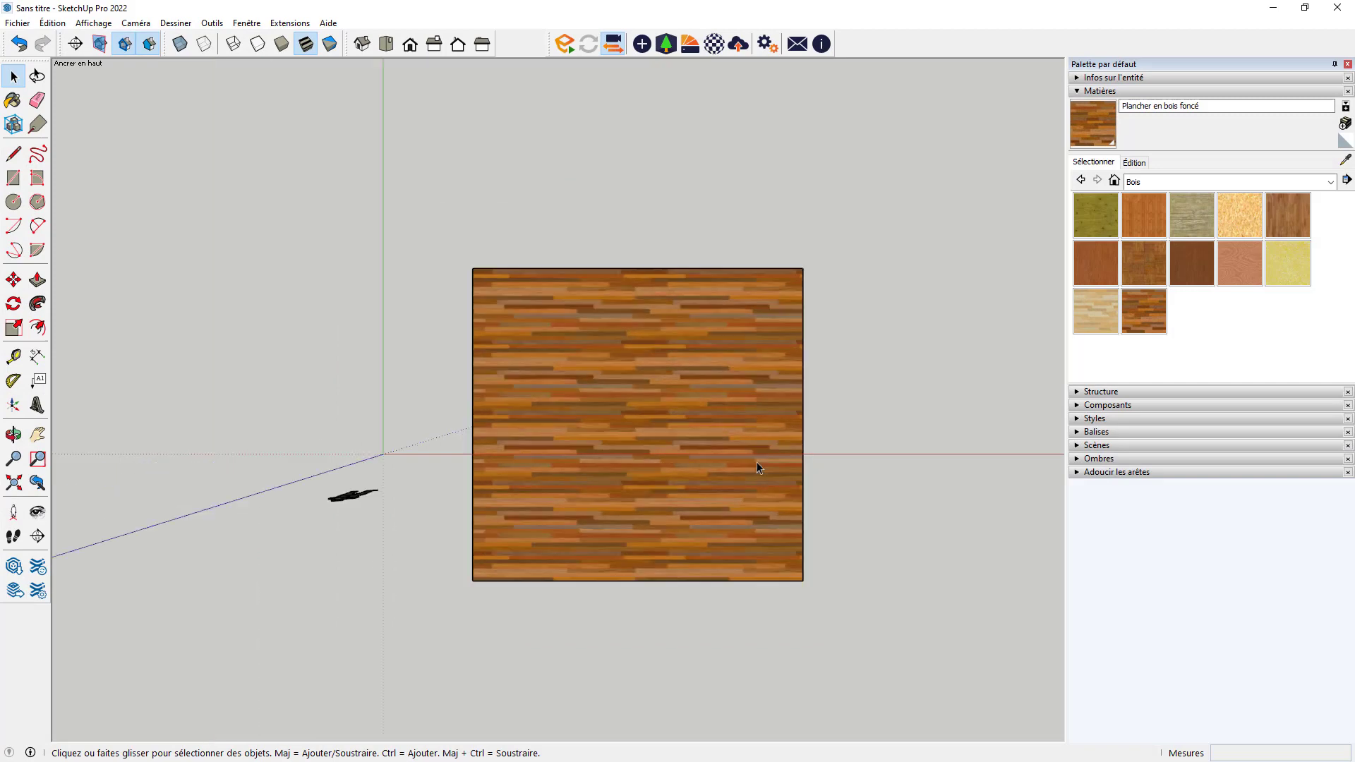
{"action": "middle_click_drag", "start_coordinate": [756, 462], "coordinate": [585, 409]}
{"action": "scroll", "coordinate": [661, 488], "scroll_direction": "up", "scroll_amount": 5}
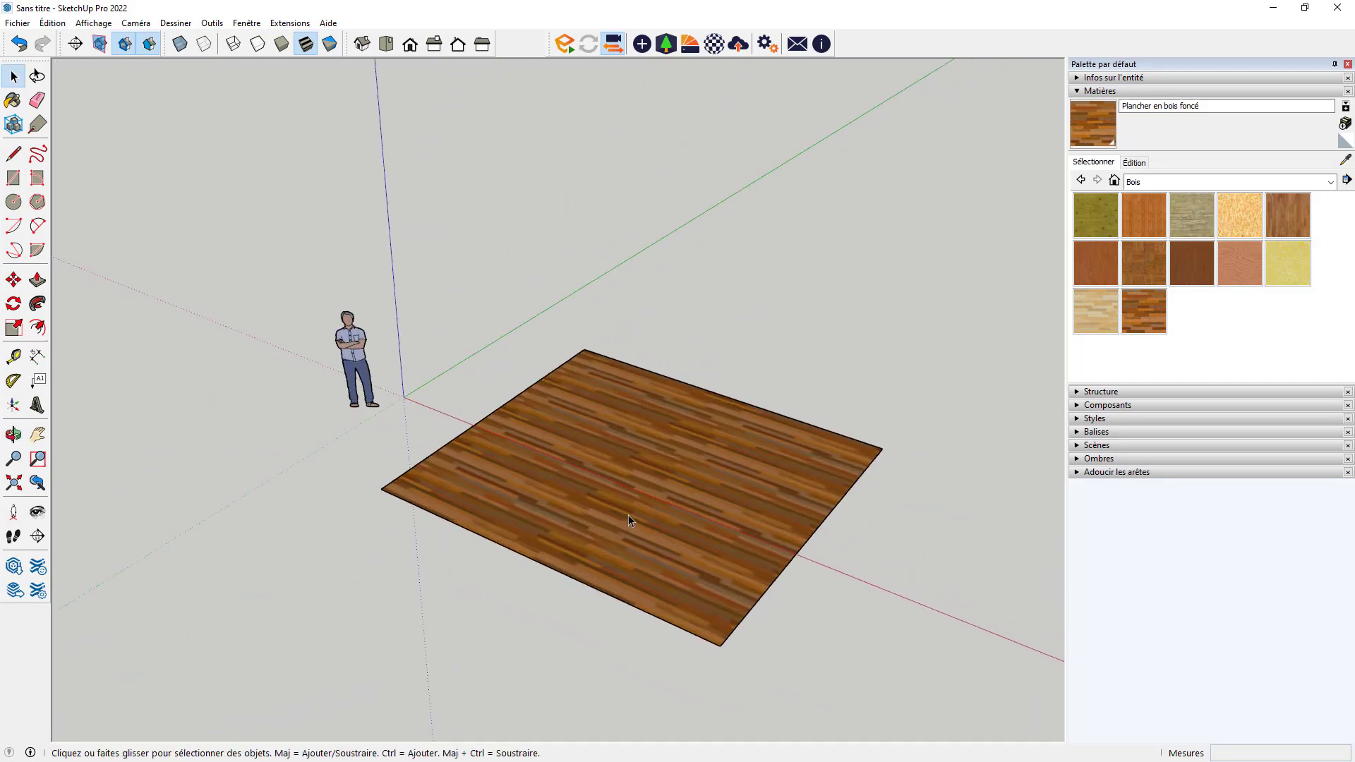
{"action": "scroll", "coordinate": [667, 356], "scroll_direction": "down", "scroll_amount": 3}
{"action": "scroll", "coordinate": [670, 439], "scroll_direction": "up", "scroll_amount": 1}
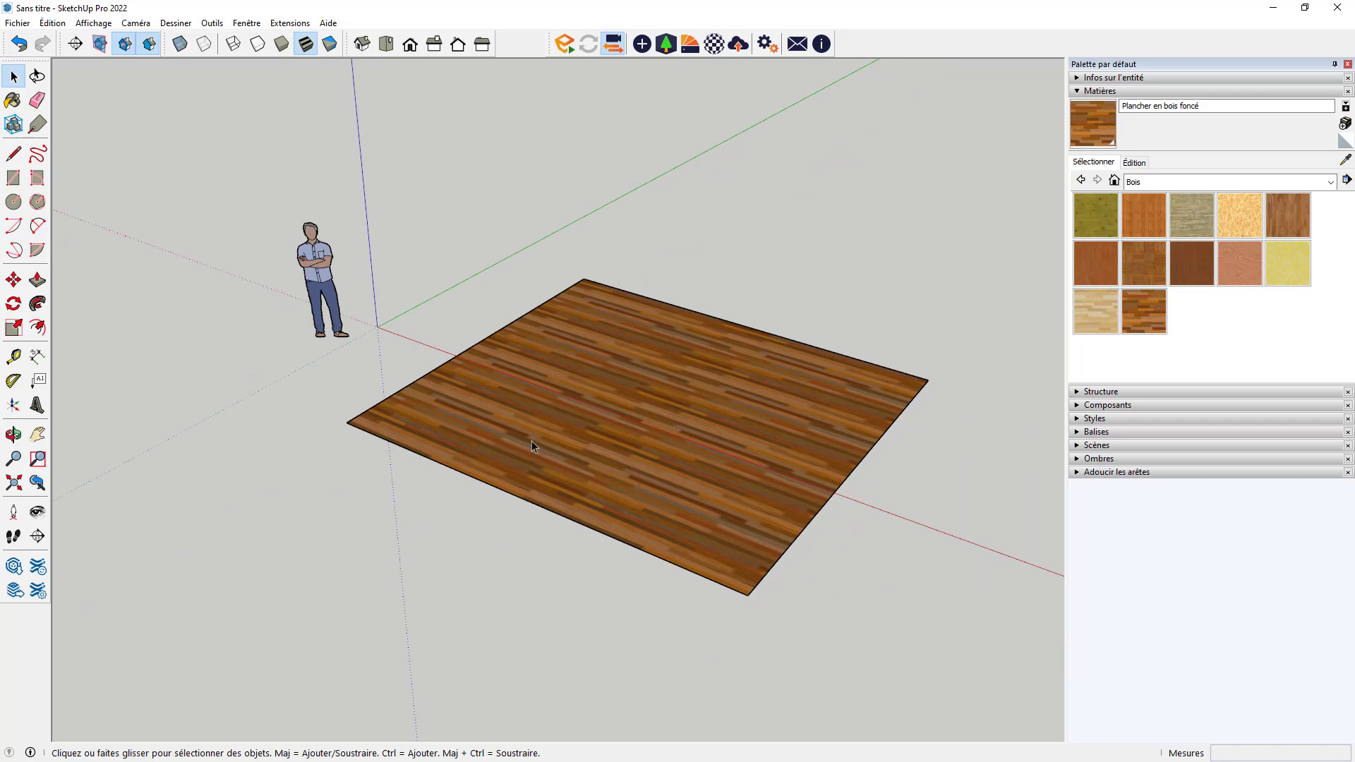
Step: Import WoodFloor041_2K_Color from the old wood folder as a texture and place it over the floor face
{"action": "left_click", "coordinate": [18, 23]}
{"action": "left_click", "coordinate": [67, 261]}
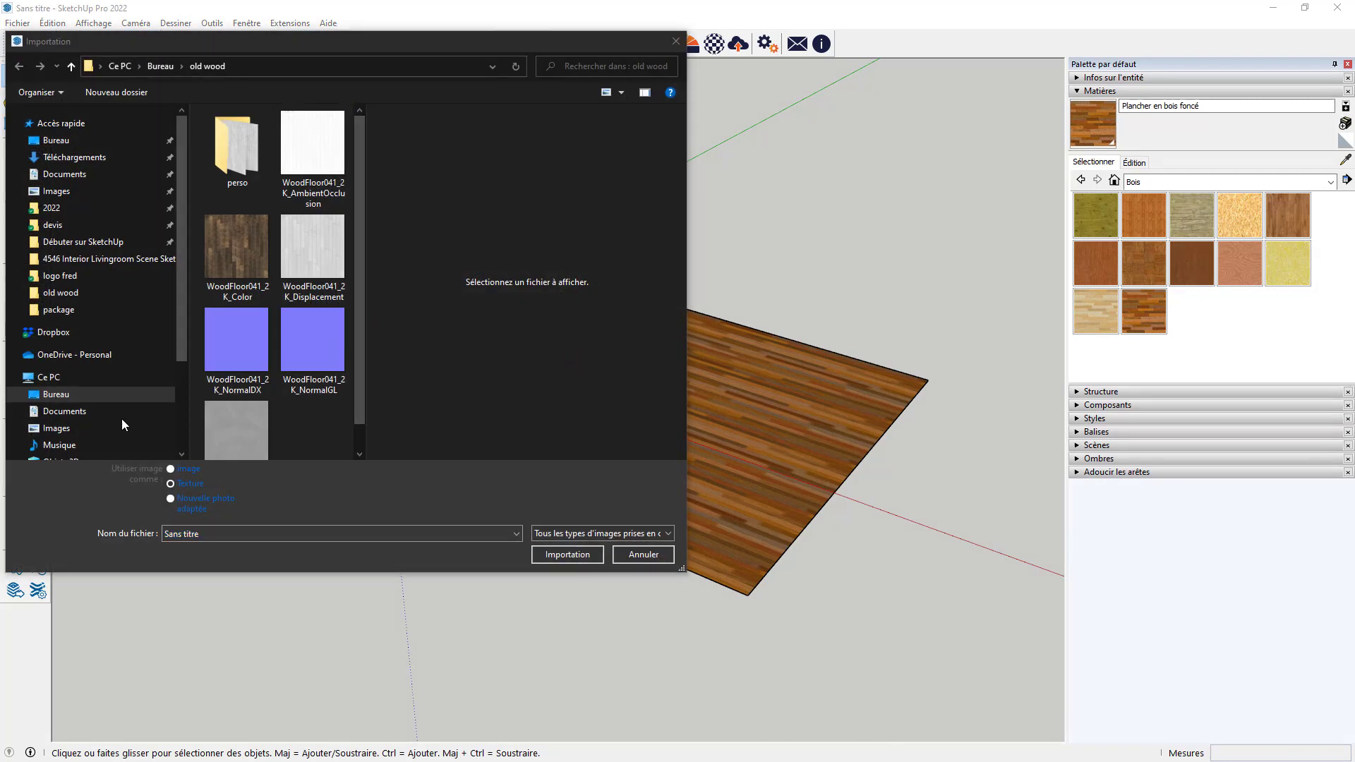
{"action": "left_click", "coordinate": [250, 238]}
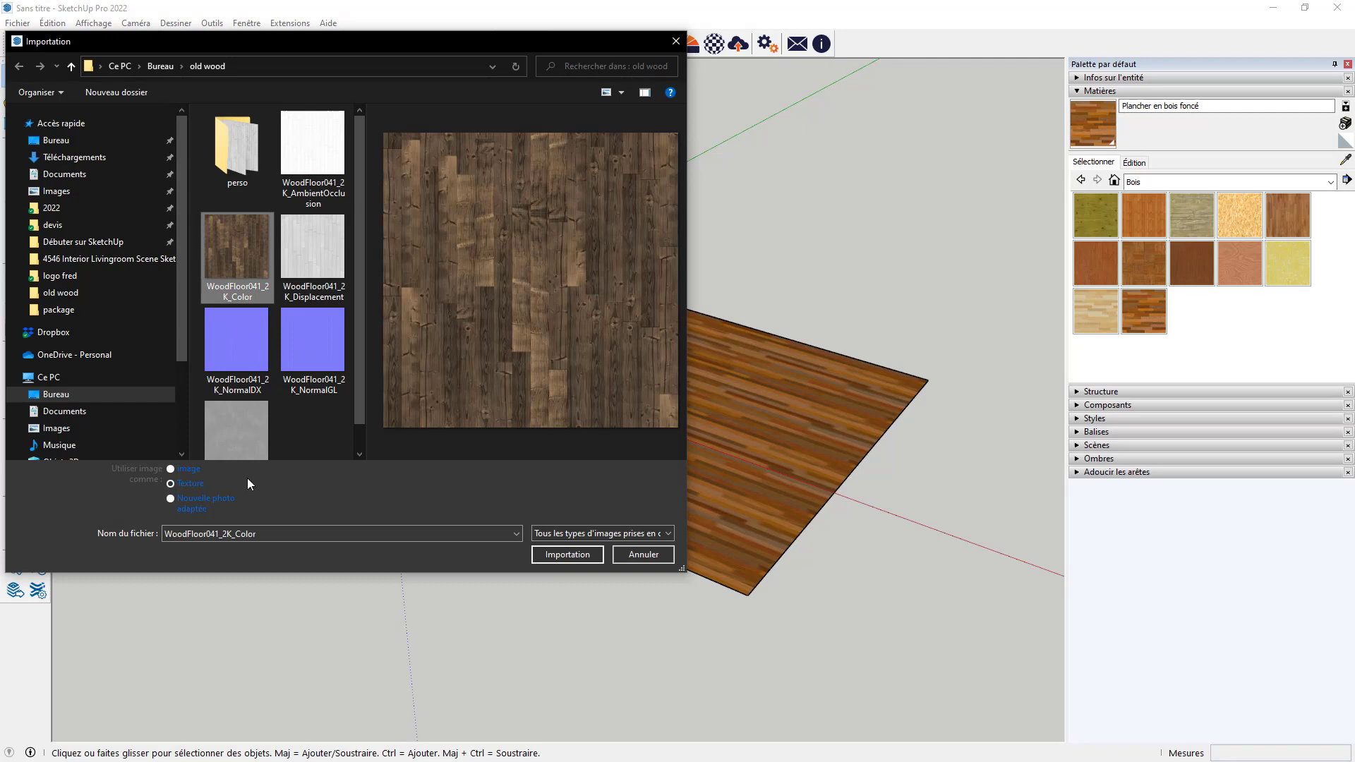
{"action": "left_click", "coordinate": [570, 552]}
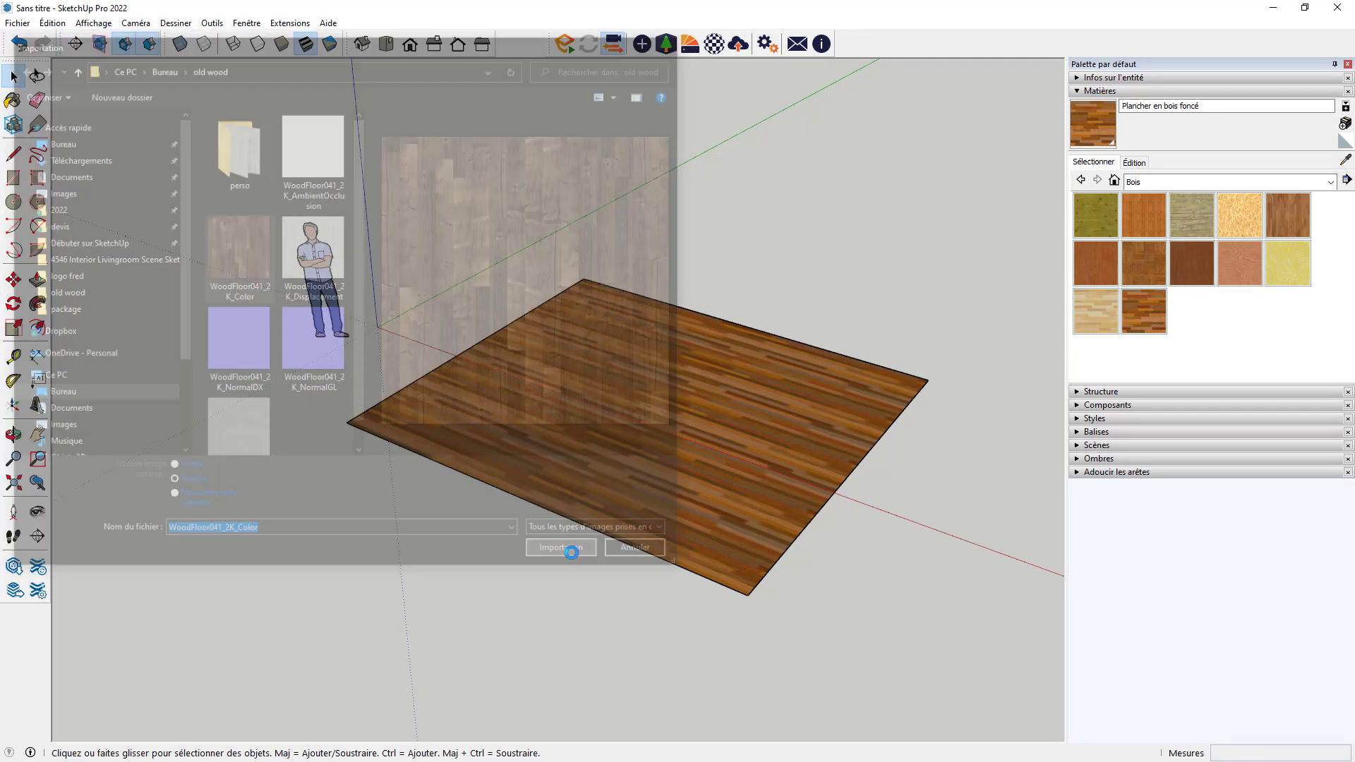
{"action": "left_click", "coordinate": [433, 419]}
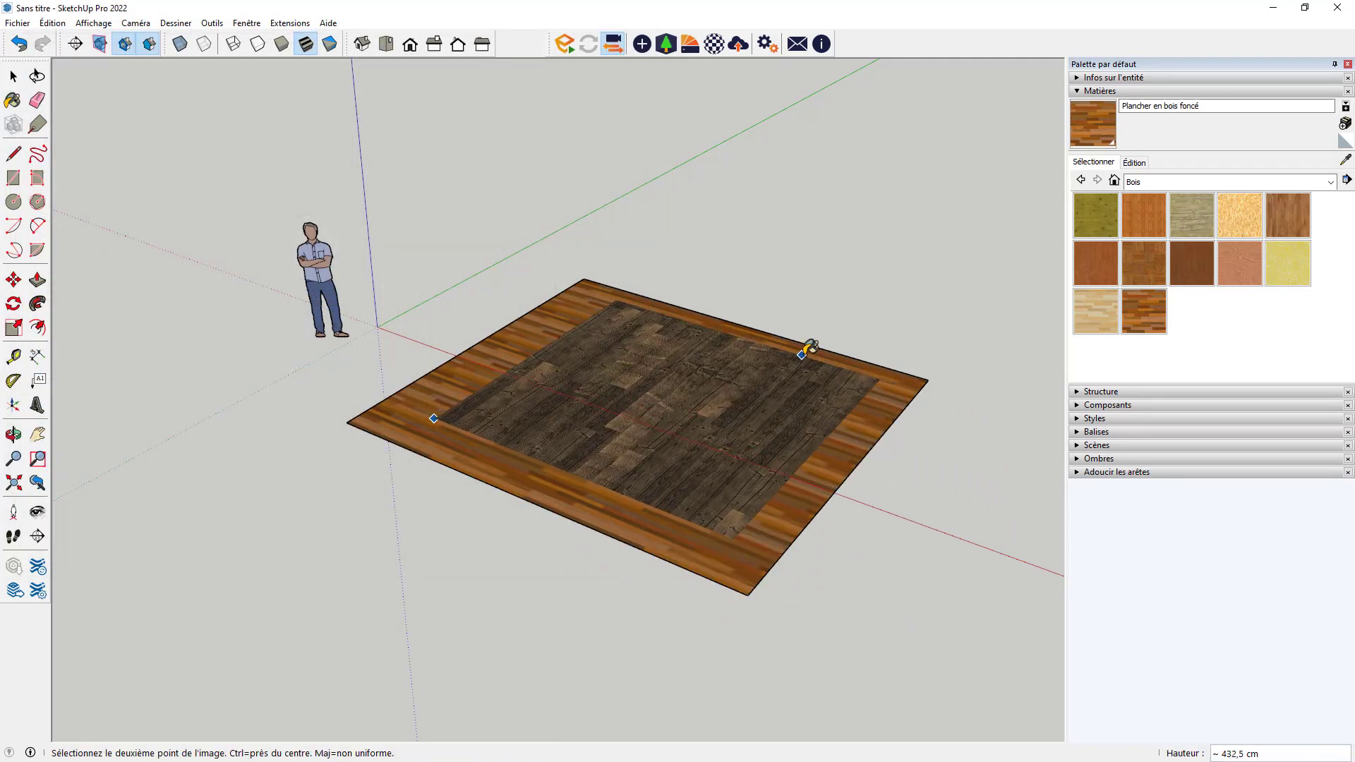
{"action": "left_click", "coordinate": [837, 350]}
{"action": "middle_click_drag", "start_coordinate": [518, 577], "coordinate": [690, 508]}
{"action": "scroll", "coordinate": [638, 425], "scroll_direction": "up", "scroll_amount": 4}
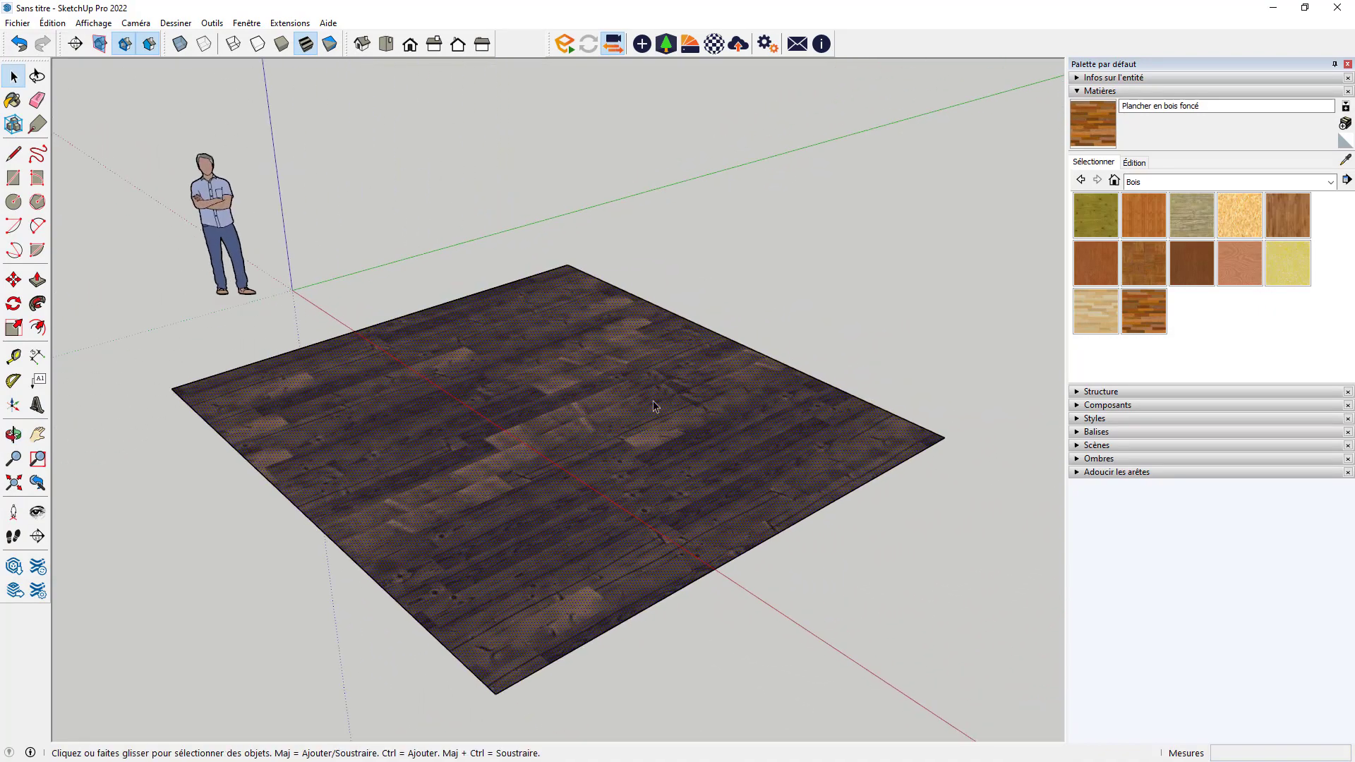
Step: Start the Enscape render, move its window off the floor, and deselect the floor in the model
{"action": "left_click", "coordinate": [564, 44]}
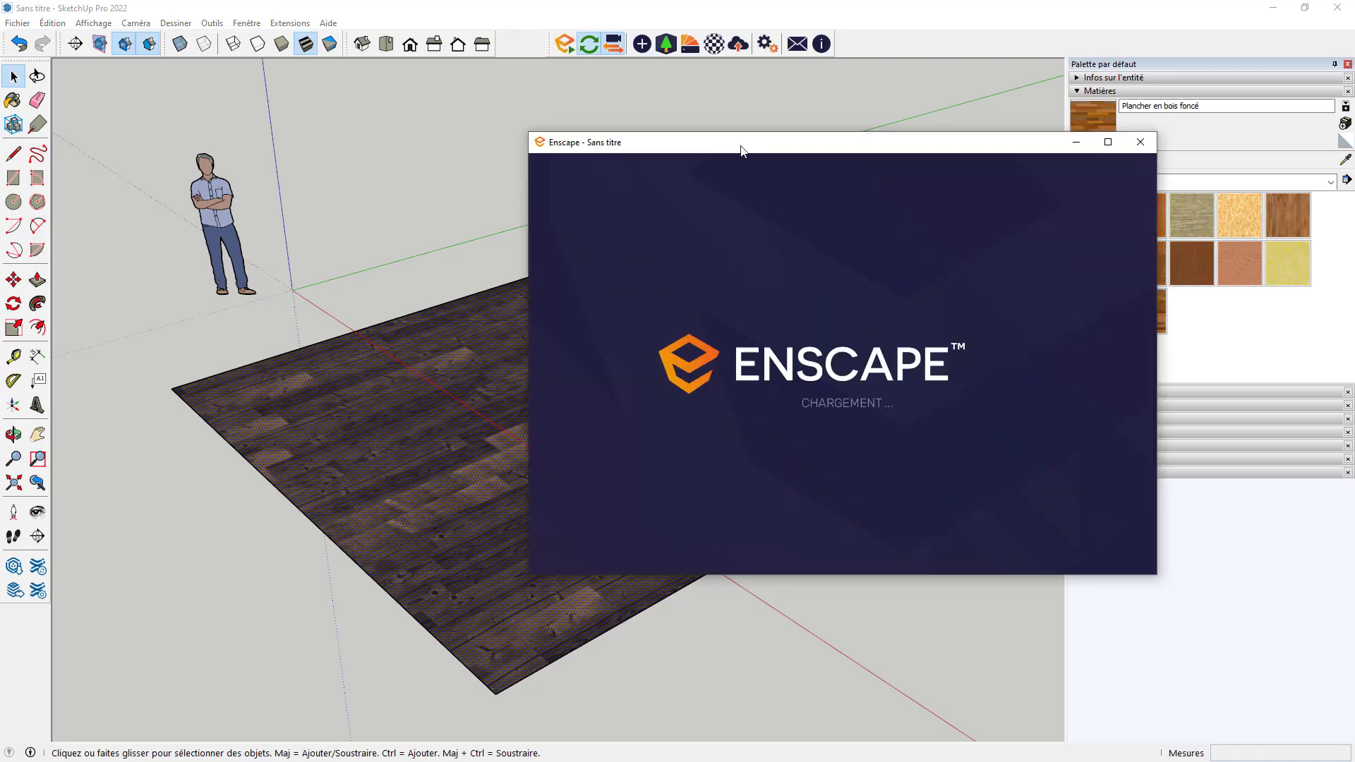
{"action": "left_click_drag", "start_coordinate": [742, 150], "coordinate": [895, 93]}
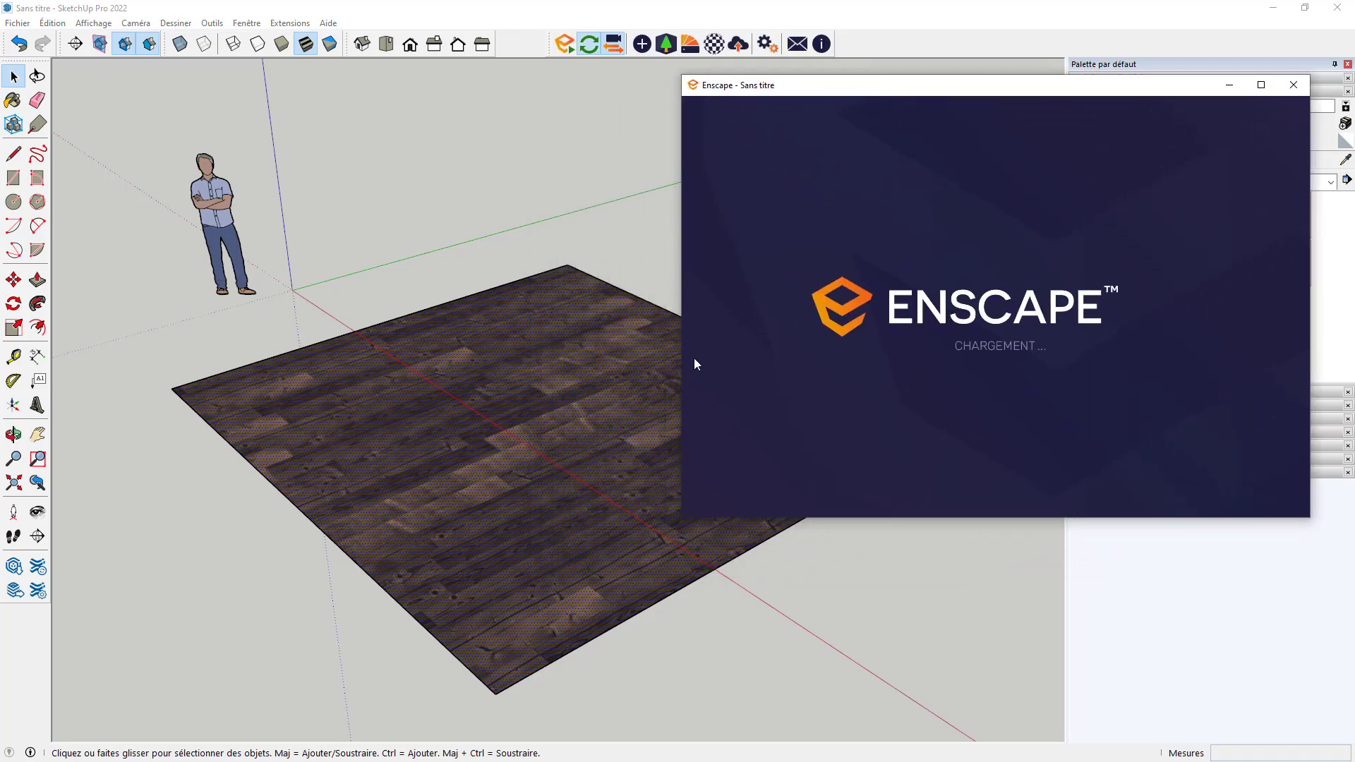
{"action": "left_click", "coordinate": [16, 76]}
{"action": "left_click", "coordinate": [255, 149]}
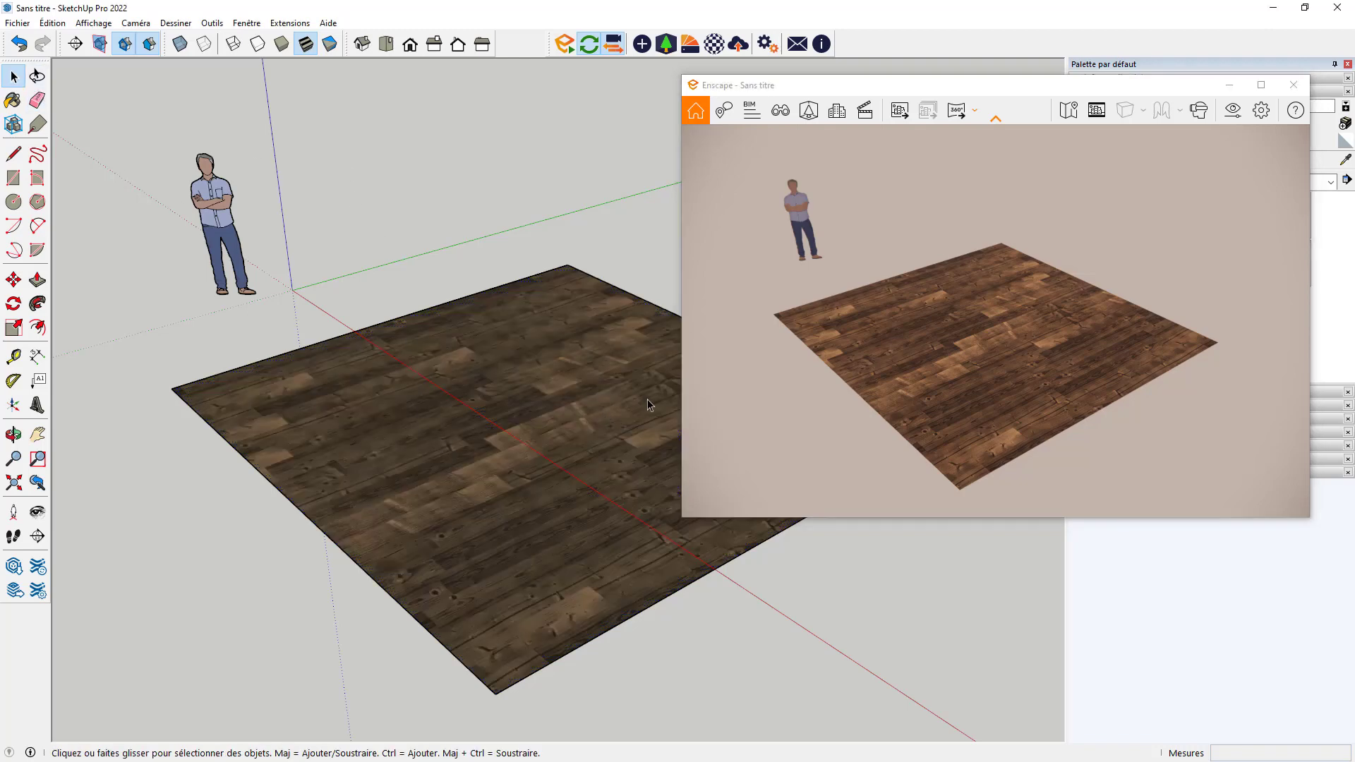
Step: Examine the textured floor from a low angle and up close in the synchronized Enscape render
{"action": "left_click", "coordinate": [614, 44]}
{"action": "mouse_move", "coordinate": [506, 412]}
{"action": "middle_mouse_down"}
{"action": "mouse_move", "coordinate": [493, 402]}
{"action": "mouse_move", "coordinate": [808, 398]}
{"action": "mouse_move", "coordinate": [854, 318]}
{"action": "mouse_move", "coordinate": [895, 282]}
{"action": "mouse_move", "coordinate": [478, 395]}
{"action": "mouse_move", "coordinate": [72, 402]}
{"action": "middle_mouse_up"}
{"action": "middle_click_drag", "start_coordinate": [341, 423], "coordinate": [140, 356]}
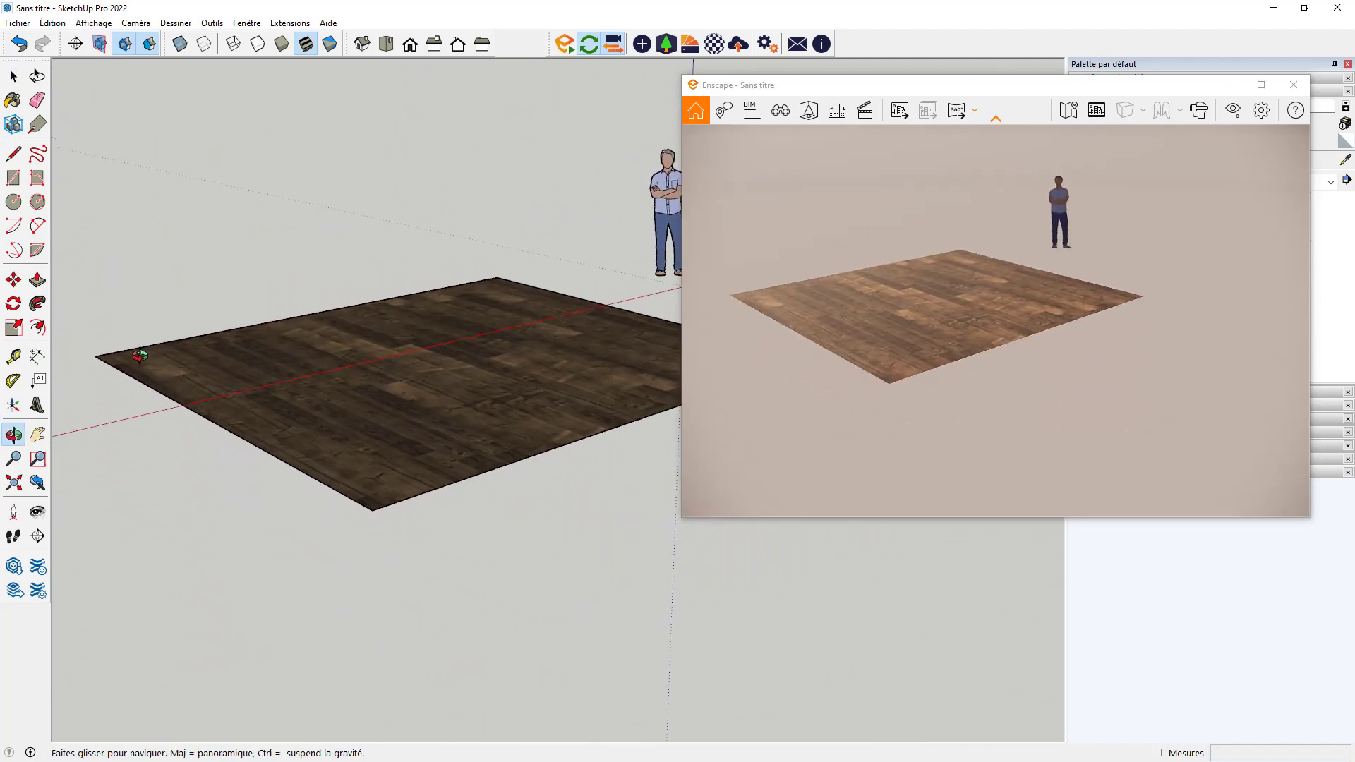
{"action": "scroll", "coordinate": [336, 372], "scroll_direction": "up", "scroll_amount": 5}
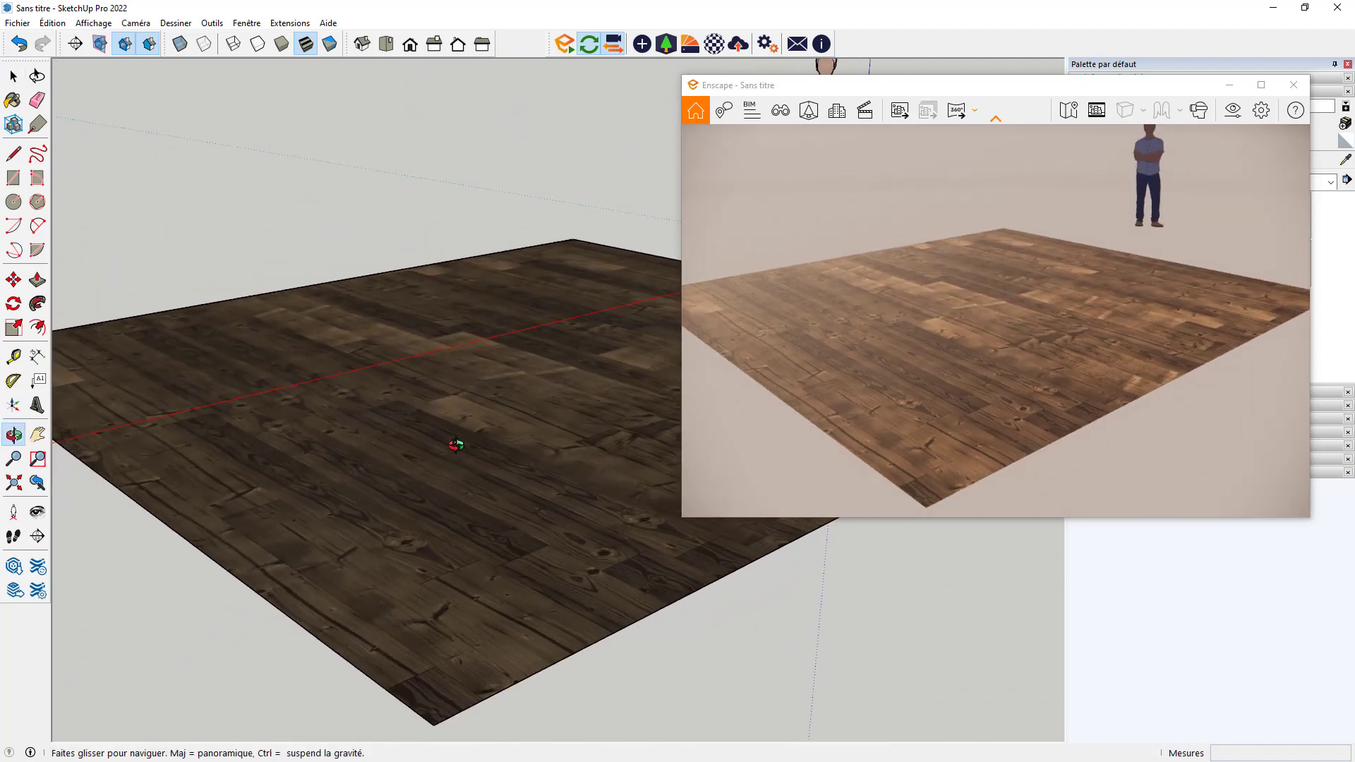
{"action": "mouse_move", "coordinate": [455, 445]}
{"action": "middle_mouse_down"}
{"action": "mouse_move", "coordinate": [366, 403]}
{"action": "mouse_move", "coordinate": [409, 459]}
{"action": "mouse_move", "coordinate": [442, 464]}
{"action": "mouse_move", "coordinate": [461, 445]}
{"action": "middle_mouse_up"}
{"action": "scroll", "coordinate": [461, 447], "scroll_direction": "up", "scroll_amount": 3}
{"action": "scroll", "coordinate": [451, 449], "scroll_direction": "down", "scroll_amount": 3}
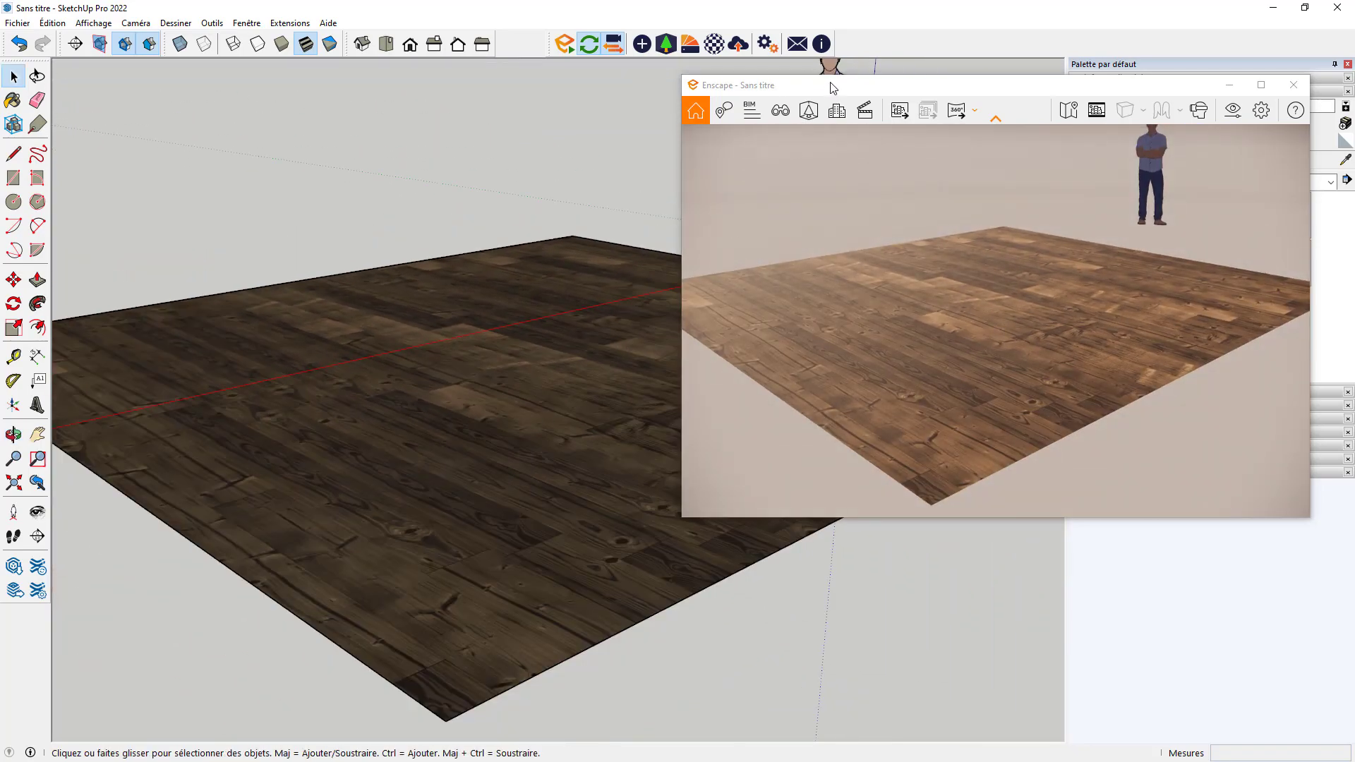
Step: List the materials used in the model and select WoodFloor041_2K_Color, keeping the Enscape render clear of the workspace
{"action": "left_click_drag", "start_coordinate": [833, 88], "coordinate": [222, 85]}
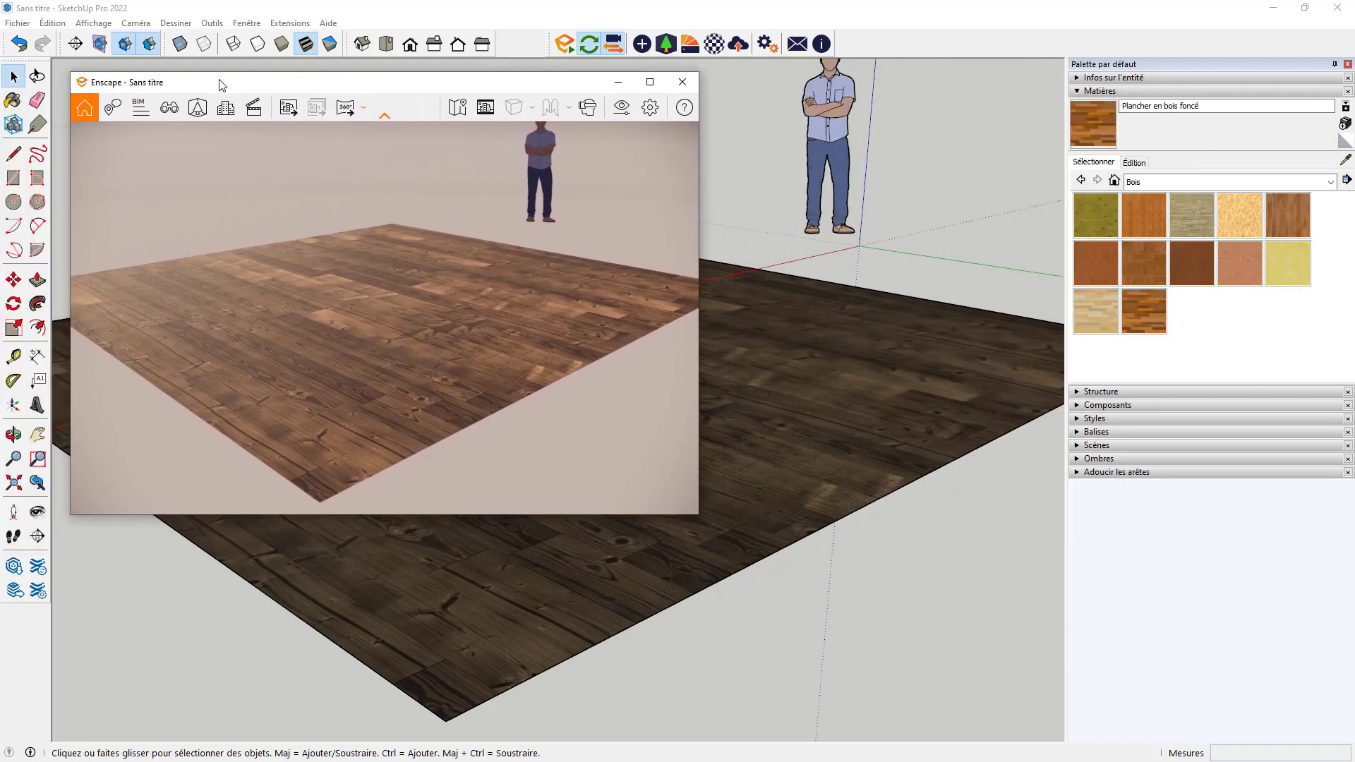
{"action": "left_click", "coordinate": [1114, 181]}
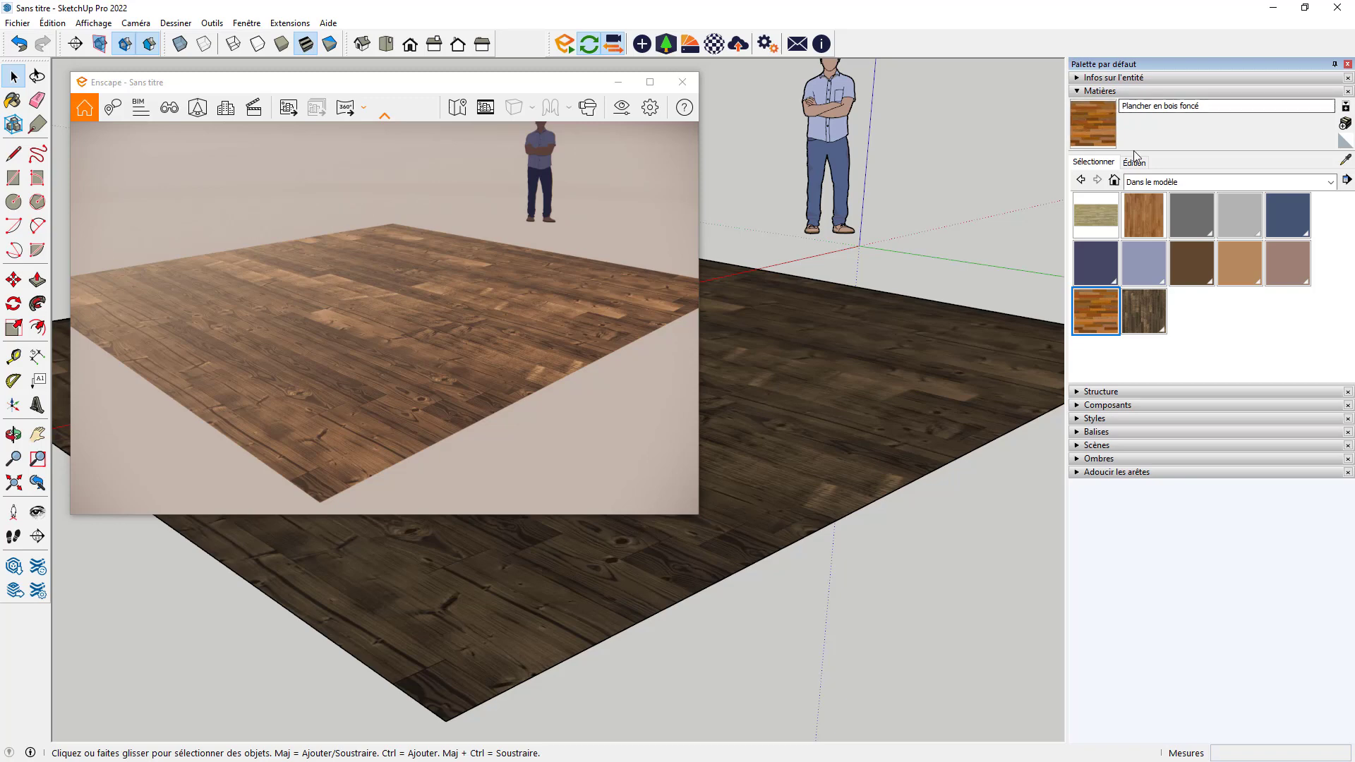
{"action": "left_click", "coordinate": [1148, 306]}
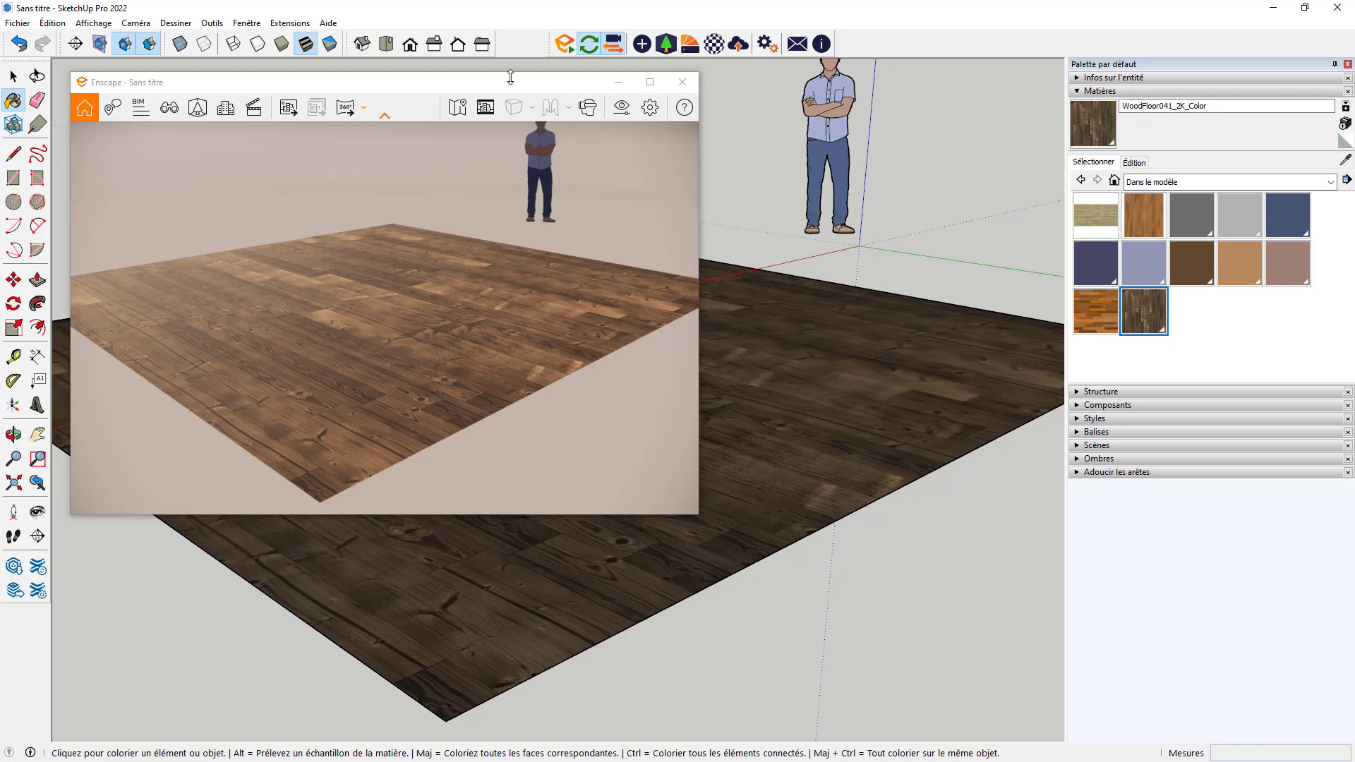
{"action": "left_click_drag", "start_coordinate": [513, 88], "coordinate": [1099, 118]}
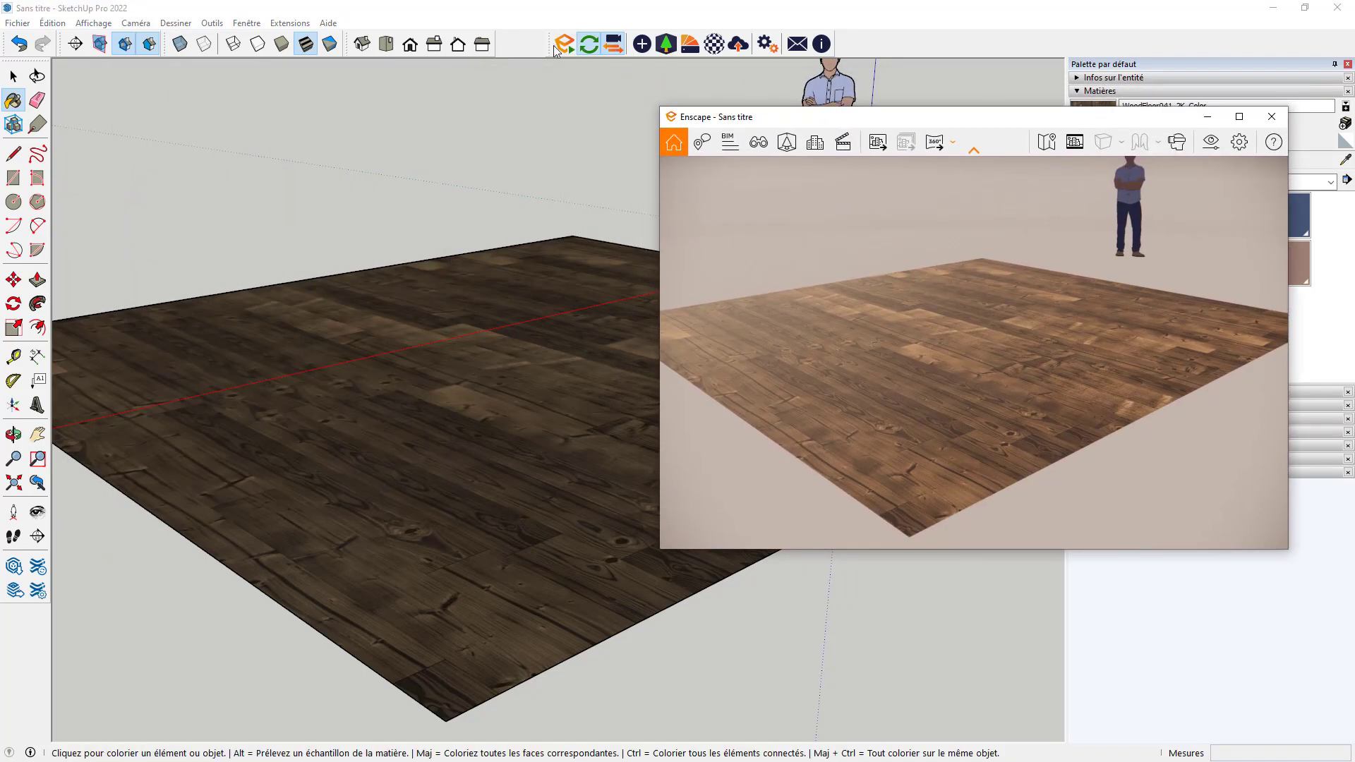
Step: Open the Enscape material editor for WoodFloor041_2K_Color and place it beside the render window
{"action": "left_click", "coordinate": [714, 44]}
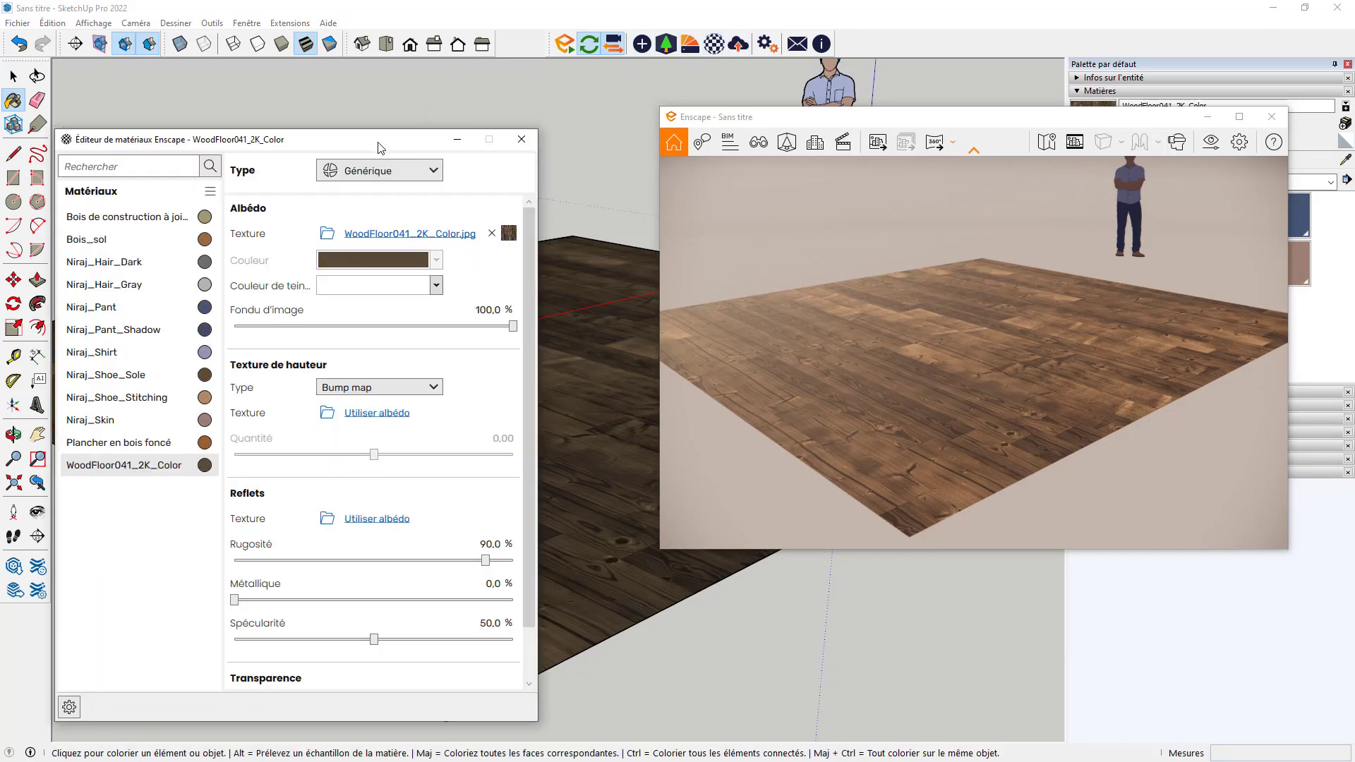
{"action": "left_click_drag", "start_coordinate": [378, 147], "coordinate": [485, 115]}
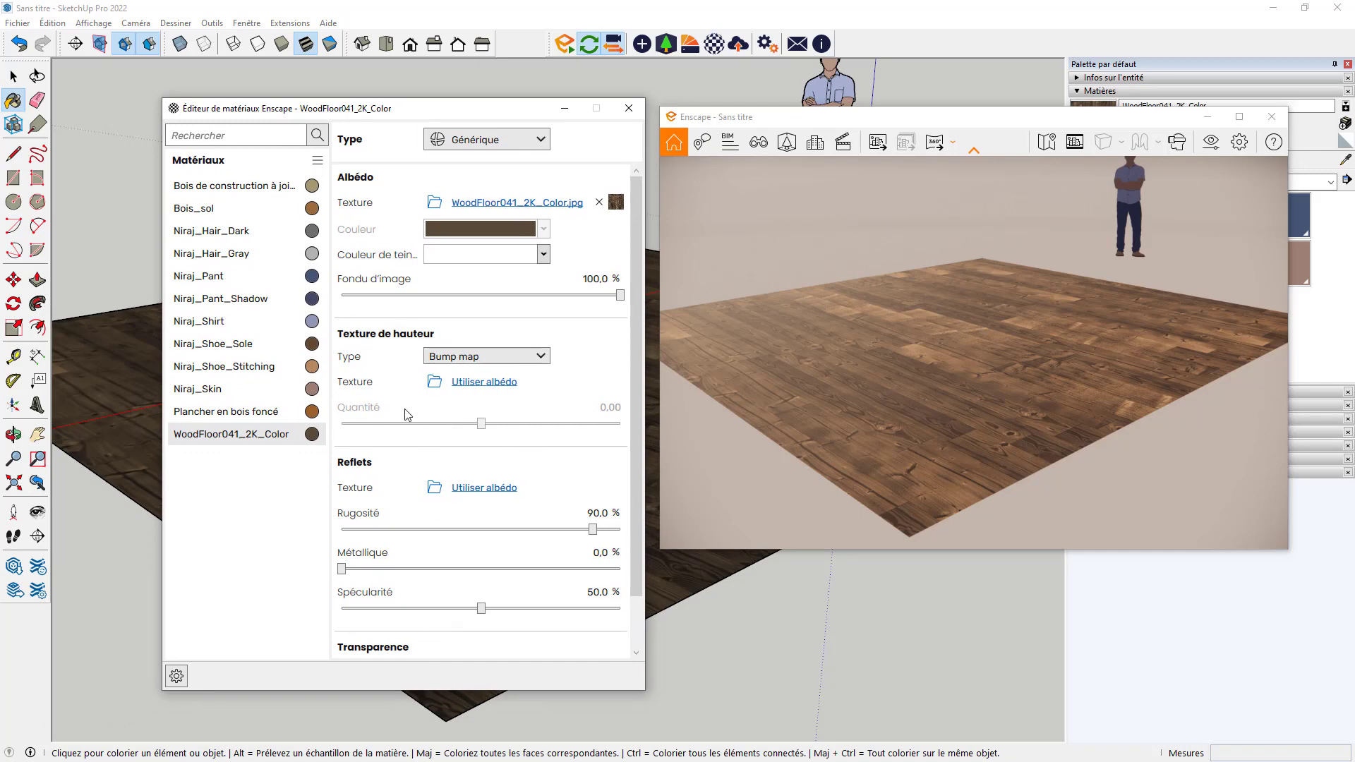
{"action": "mouse_move", "coordinate": [407, 371]}
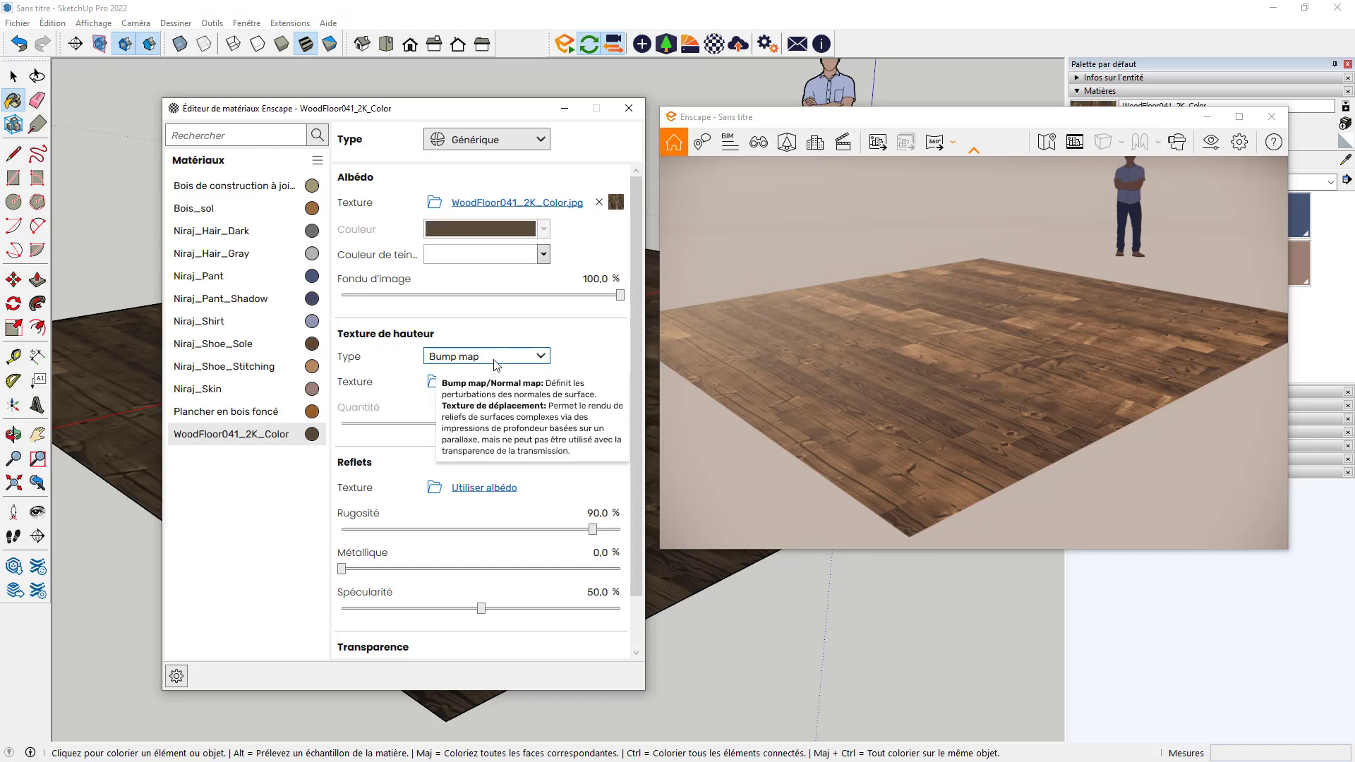
{"action": "left_click_drag", "start_coordinate": [395, 107], "coordinate": [297, 90]}
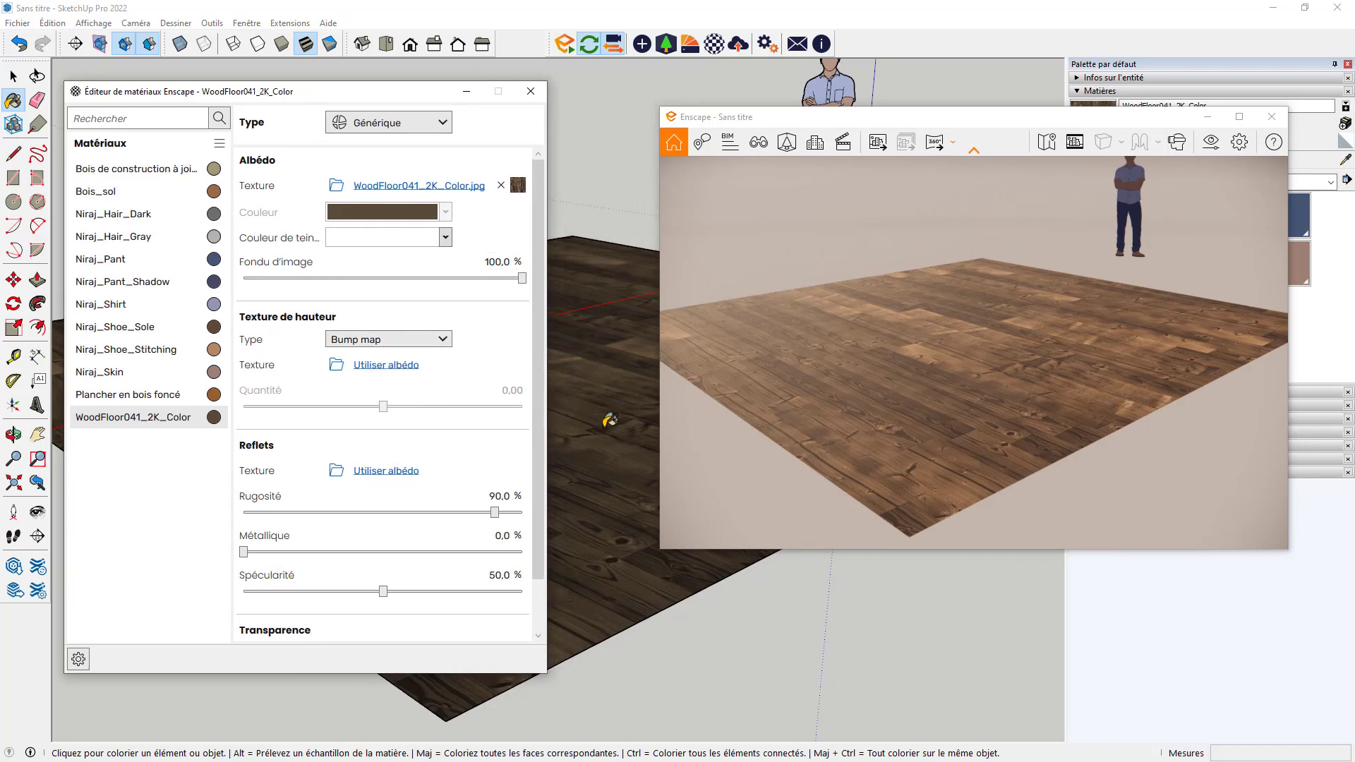
Step: Try the albedo texture as the floor's bump map with a quantity of 5.48, inspect the relief, and remove it
{"action": "scroll", "coordinate": [610, 422], "scroll_direction": "up", "scroll_amount": 3}
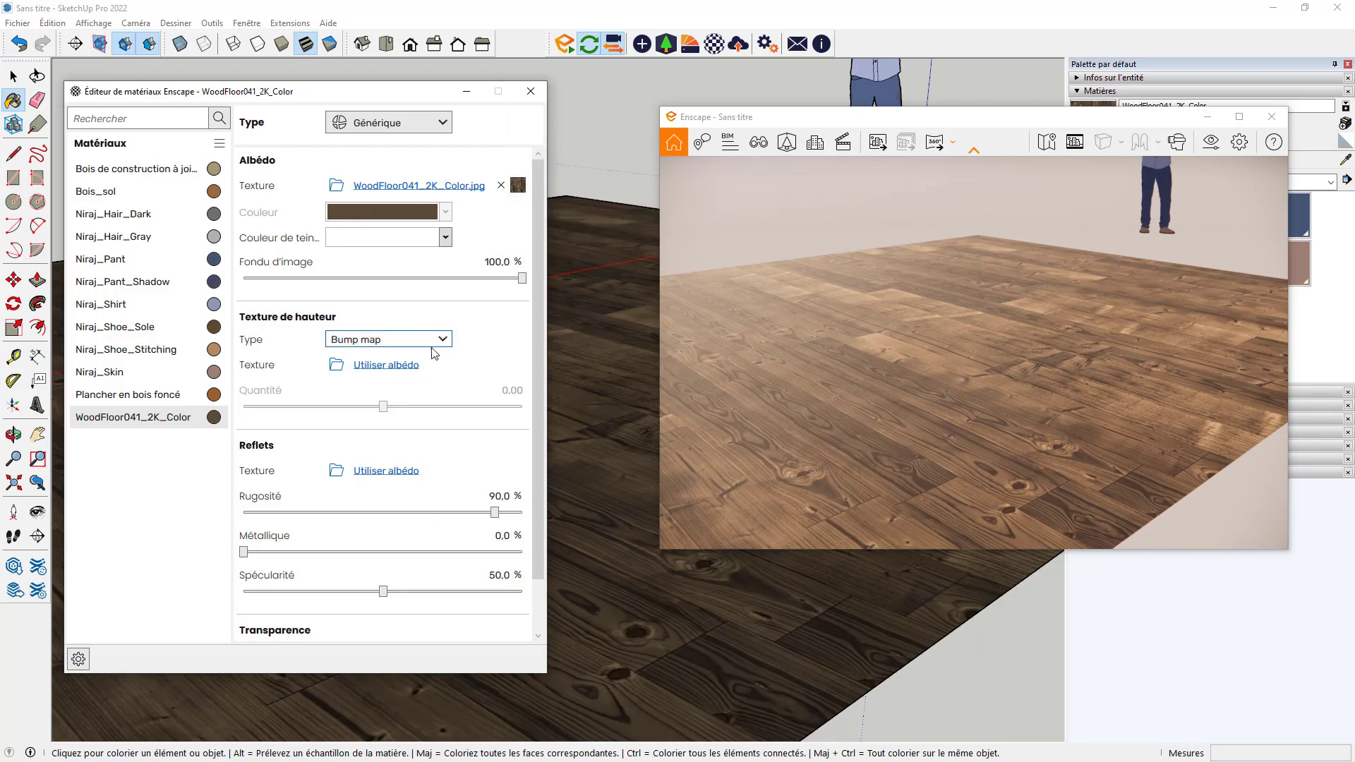
{"action": "left_click", "coordinate": [399, 366]}
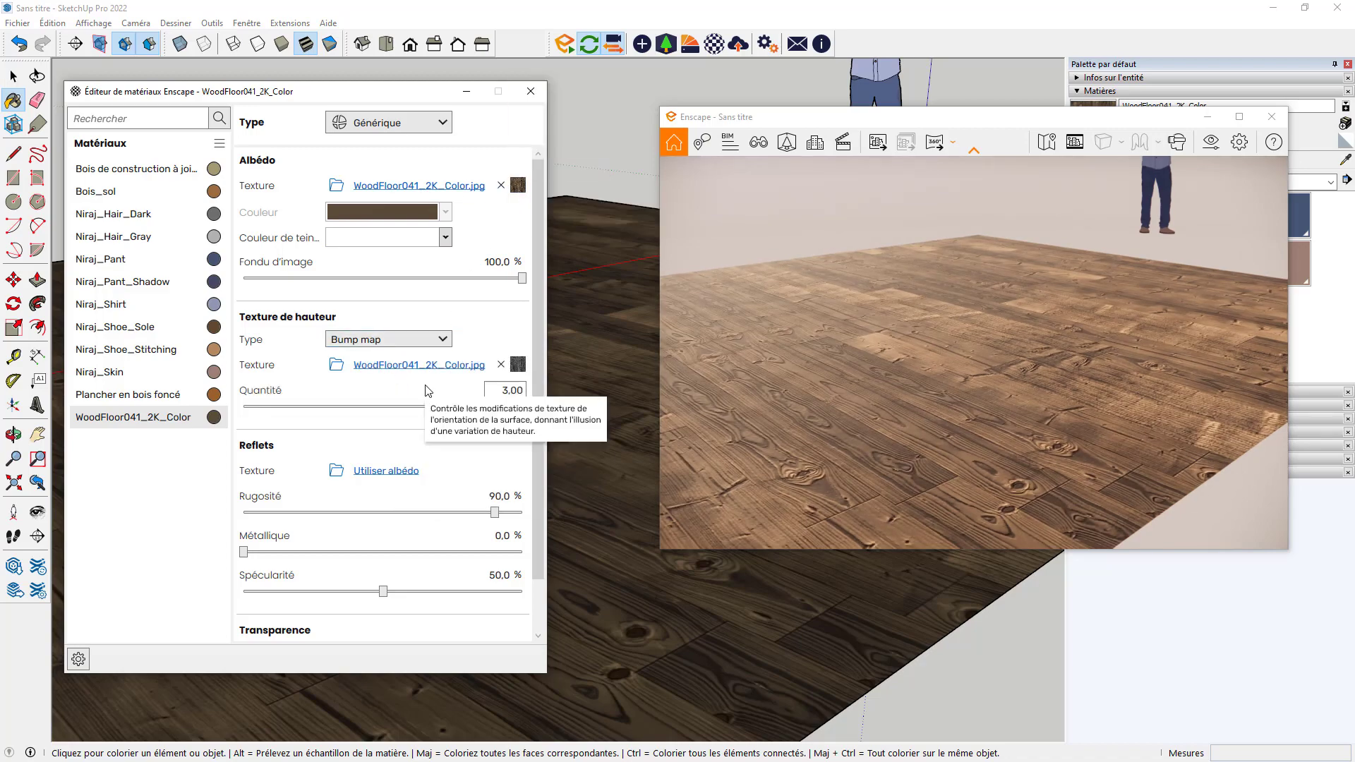
{"action": "mouse_move", "coordinate": [703, 615]}
{"action": "middle_mouse_down"}
{"action": "mouse_move", "coordinate": [629, 599]}
{"action": "mouse_move", "coordinate": [614, 529]}
{"action": "mouse_move", "coordinate": [627, 557]}
{"action": "middle_mouse_up"}
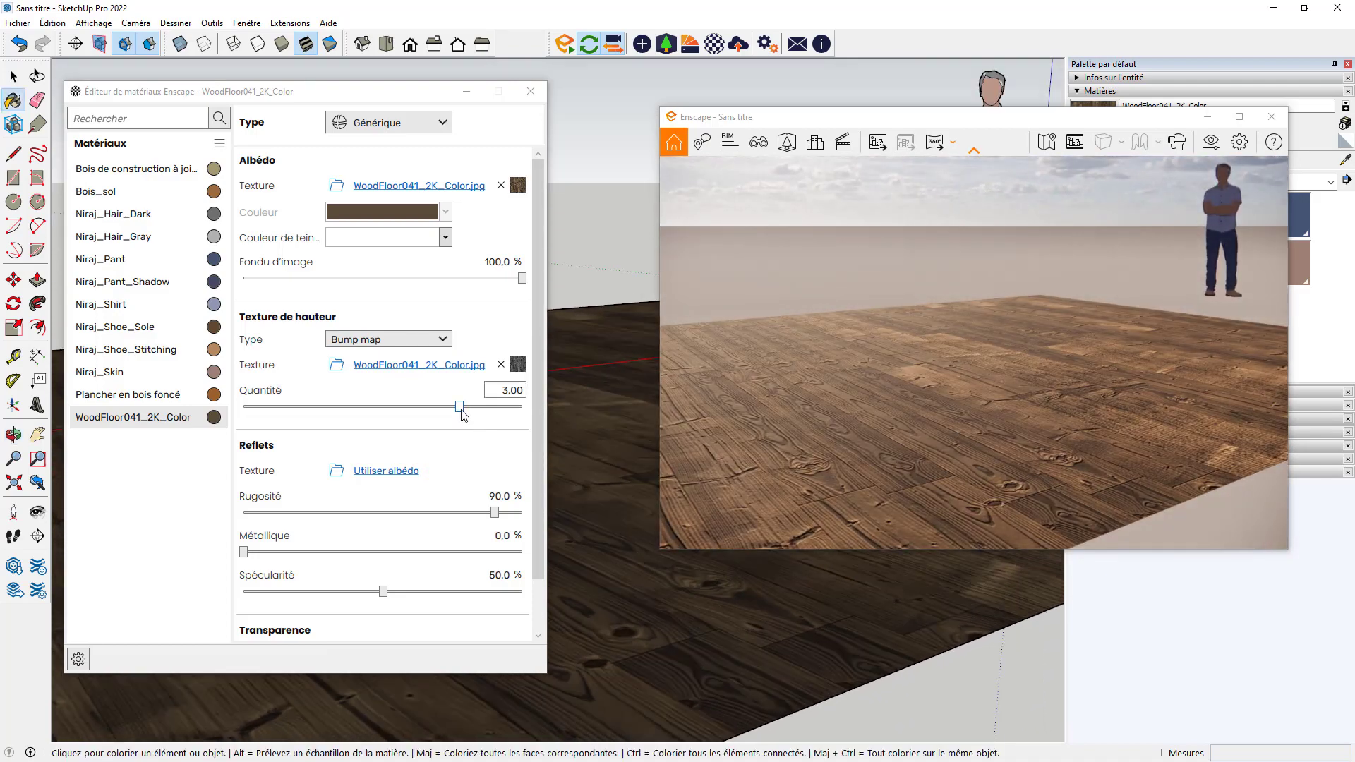
{"action": "left_click_drag", "start_coordinate": [462, 414], "coordinate": [491, 417]}
{"action": "mouse_move", "coordinate": [747, 569]}
{"action": "middle_mouse_down"}
{"action": "mouse_move", "coordinate": [720, 616]}
{"action": "mouse_move", "coordinate": [734, 657]}
{"action": "mouse_move", "coordinate": [644, 753]}
{"action": "mouse_move", "coordinate": [748, 734]}
{"action": "mouse_move", "coordinate": [768, 702]}
{"action": "middle_mouse_up"}
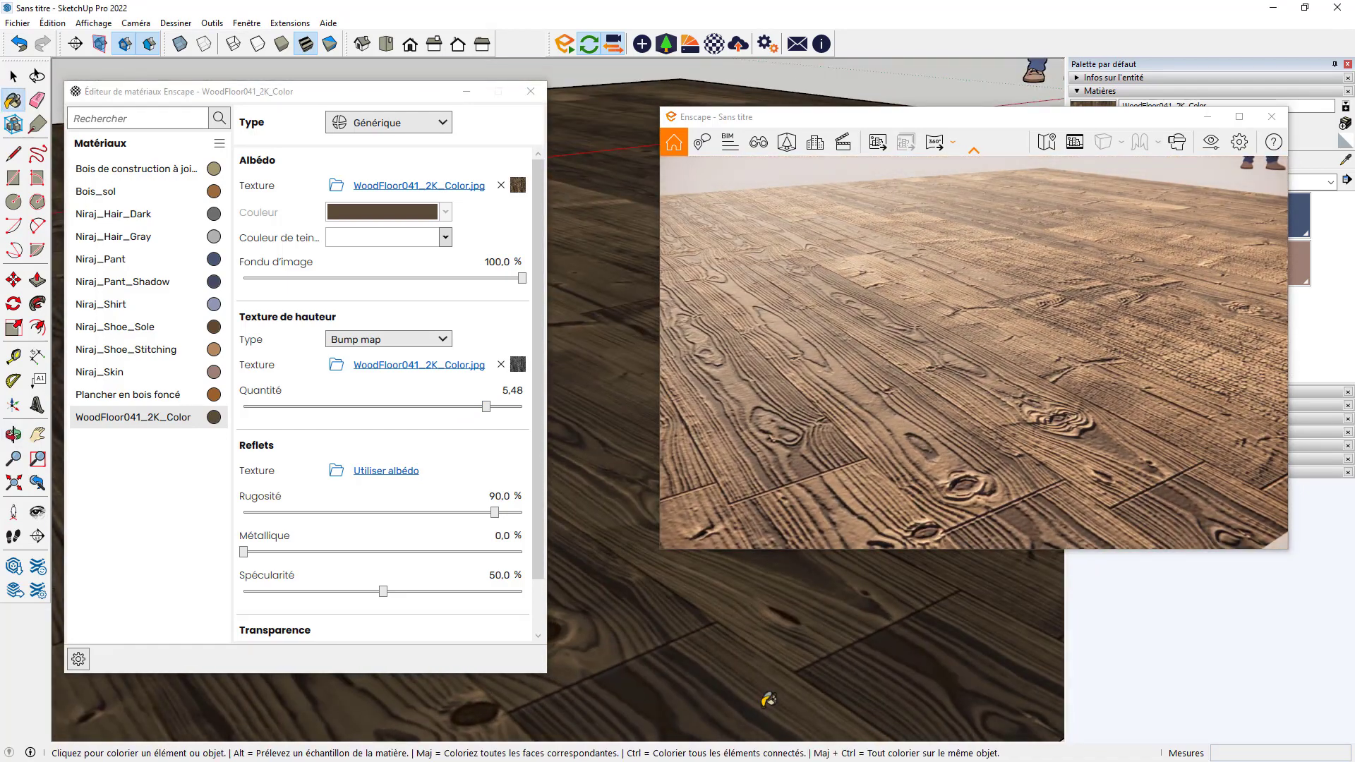
{"action": "scroll", "coordinate": [768, 692], "scroll_direction": "down", "scroll_amount": 5}
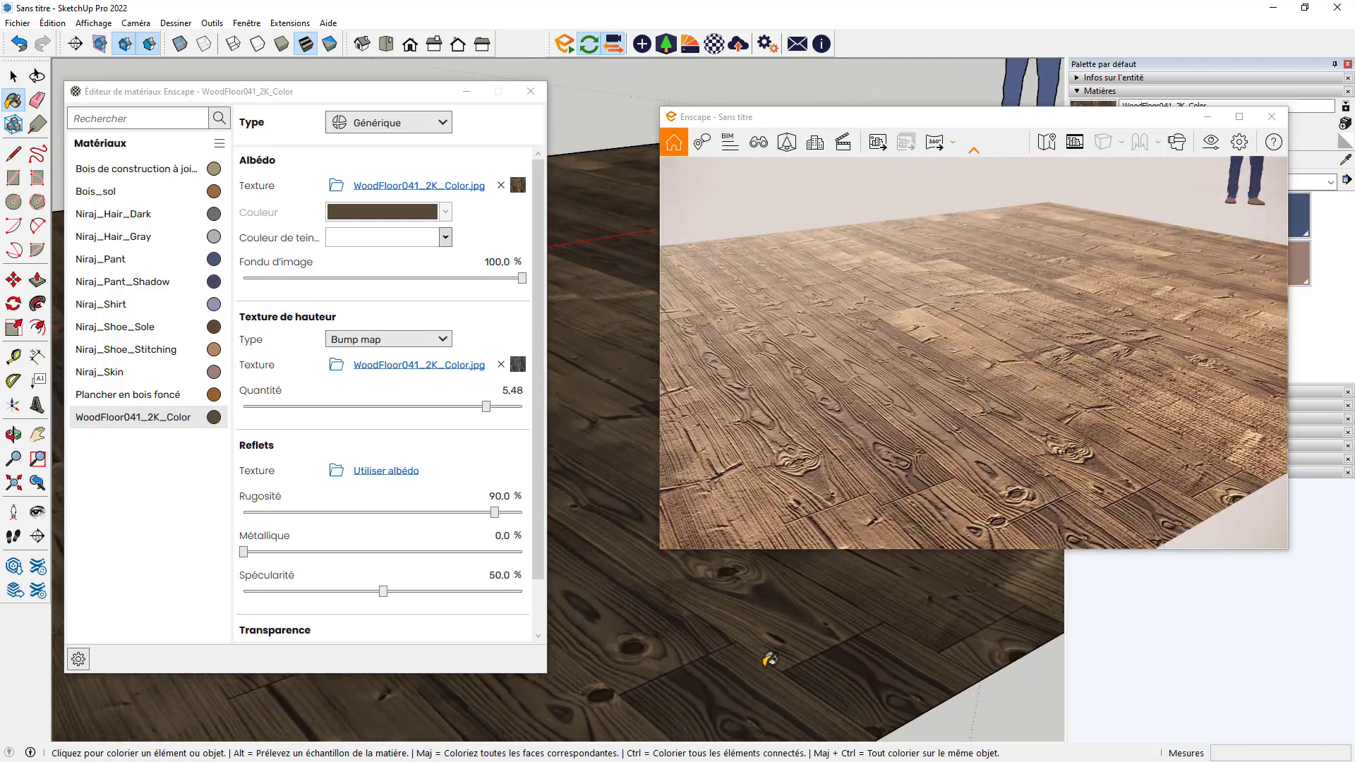
{"action": "scroll", "coordinate": [764, 671], "scroll_direction": "down", "scroll_amount": 5}
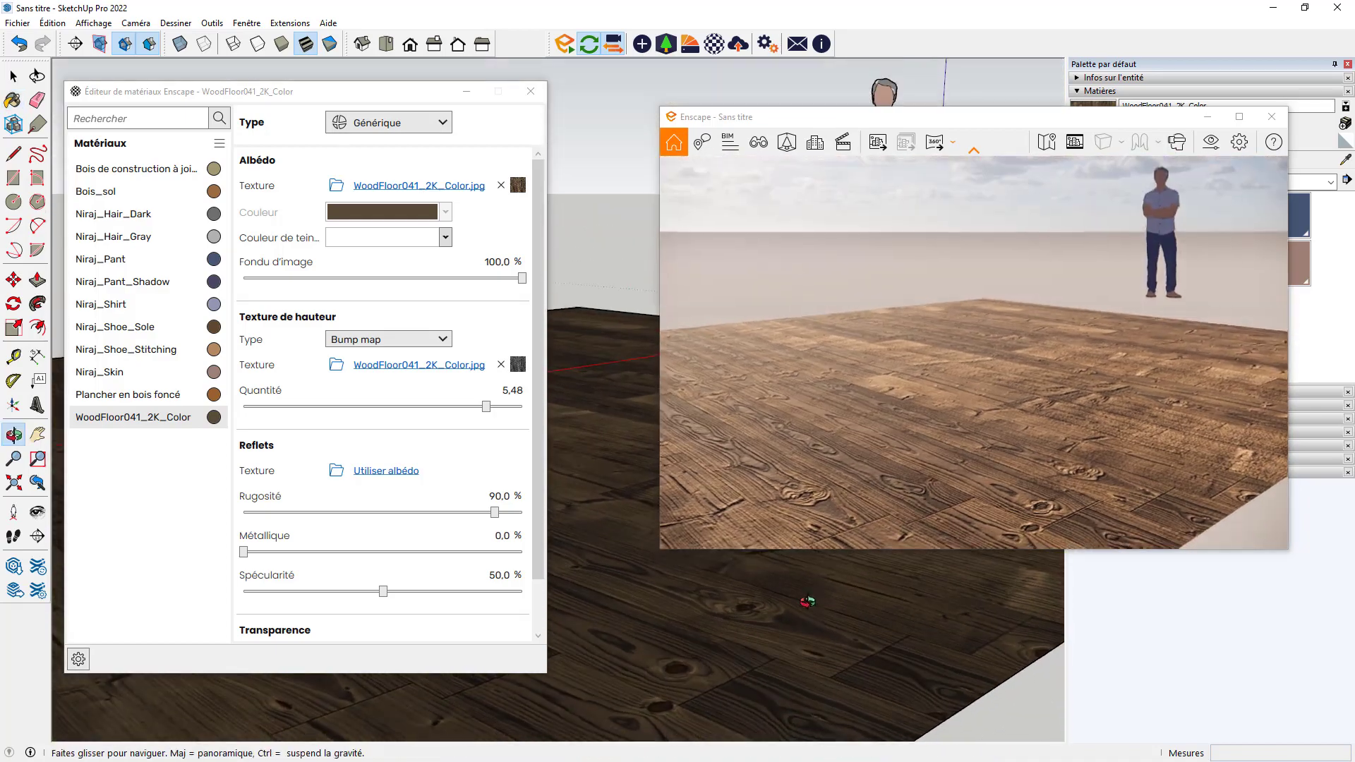
{"action": "scroll", "coordinate": [765, 670], "scroll_direction": "up", "scroll_amount": 5}
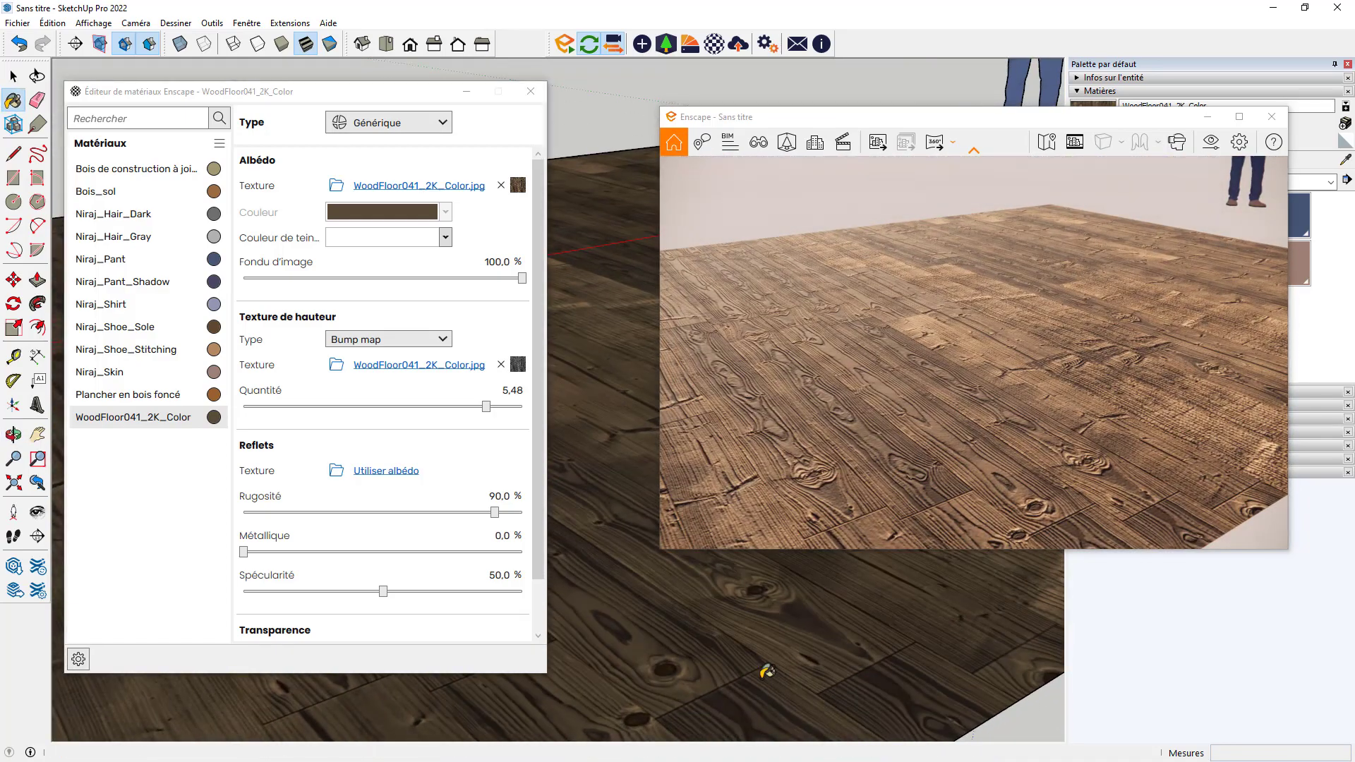
{"action": "left_click", "coordinate": [500, 365]}
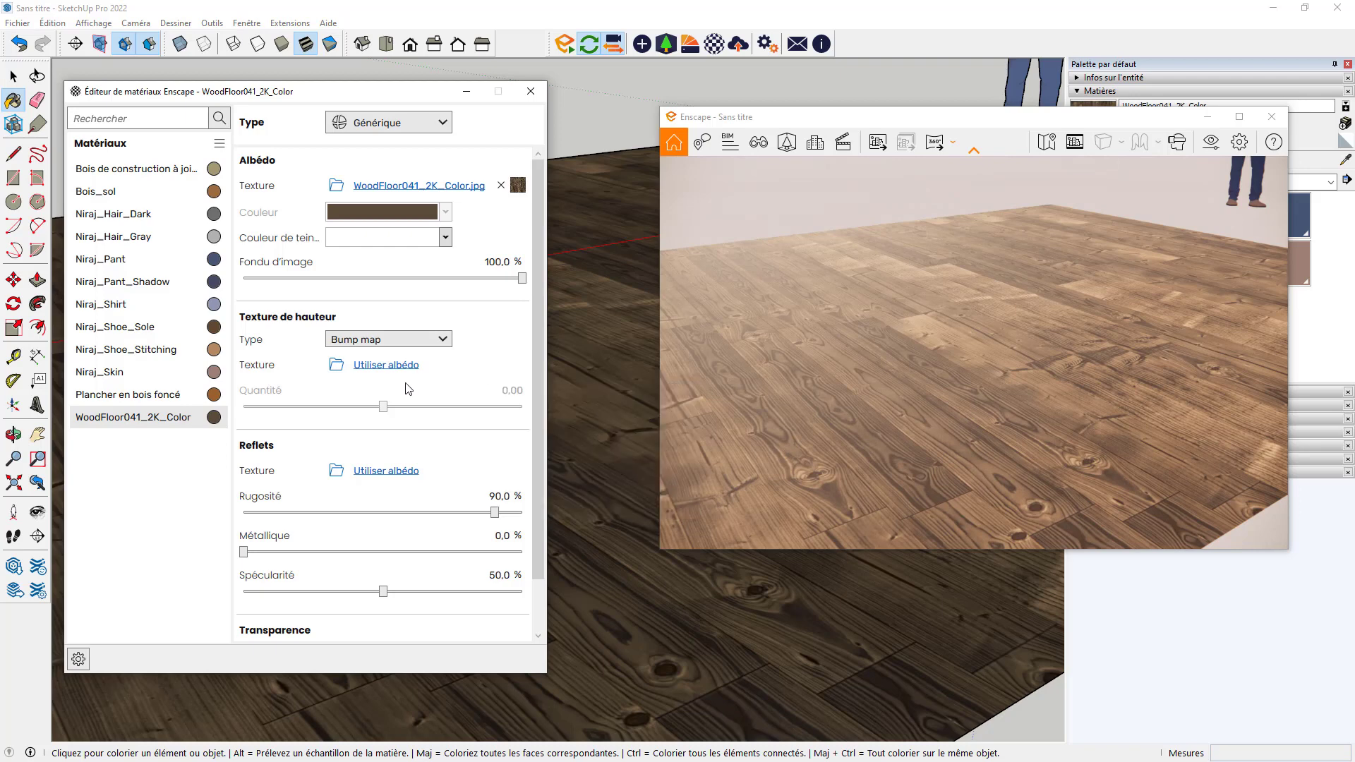
Step: Load WoodFloor041_2K_Displacement as the floor material's height texture, keeping the Bump map type
{"action": "left_click", "coordinate": [443, 340]}
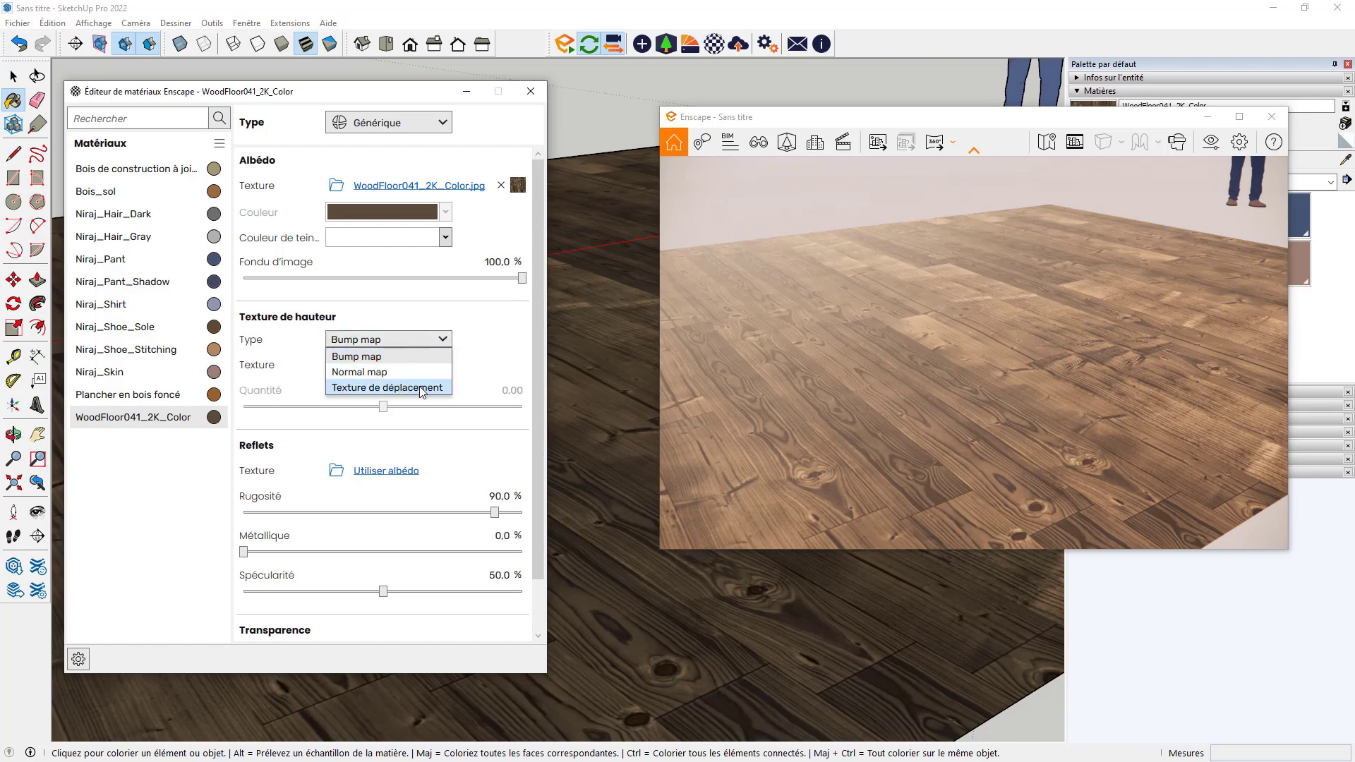
{"action": "left_click", "coordinate": [490, 367]}
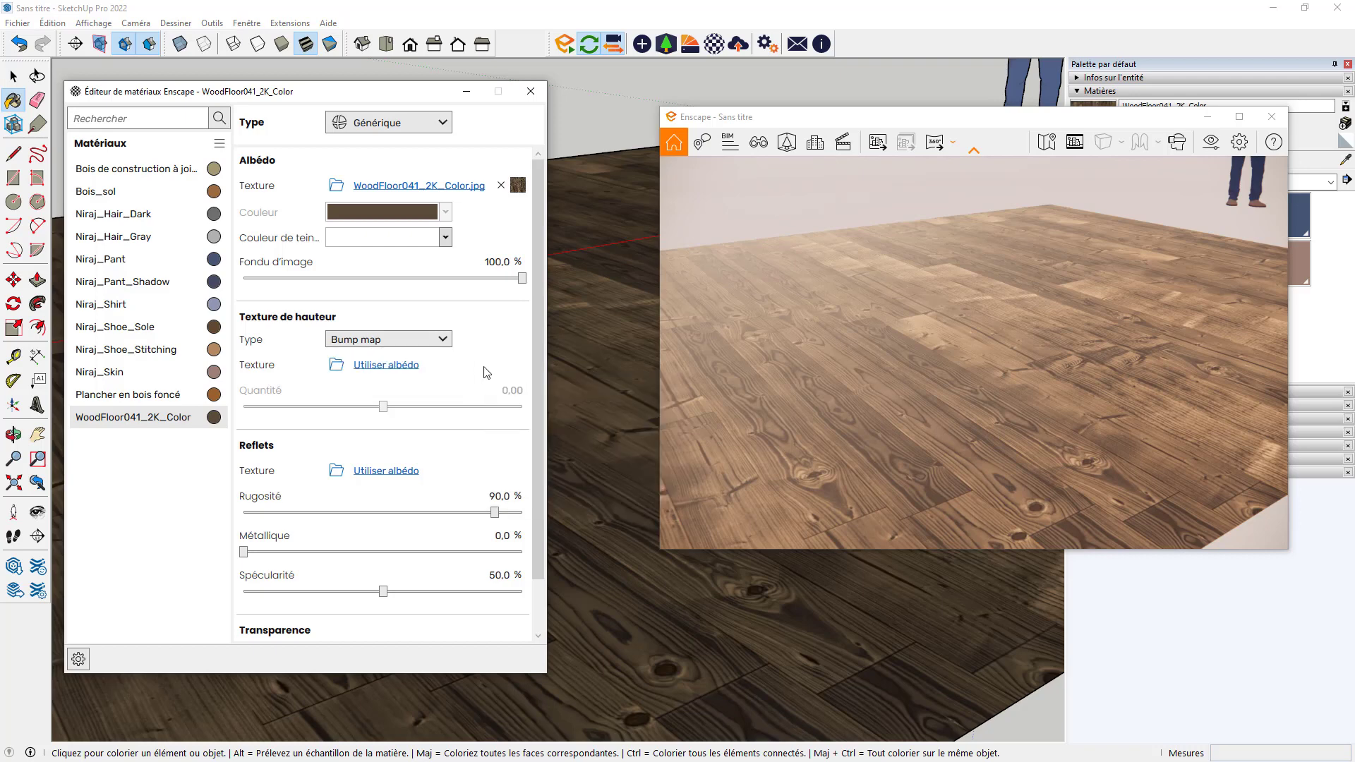
{"action": "left_click", "coordinate": [336, 365]}
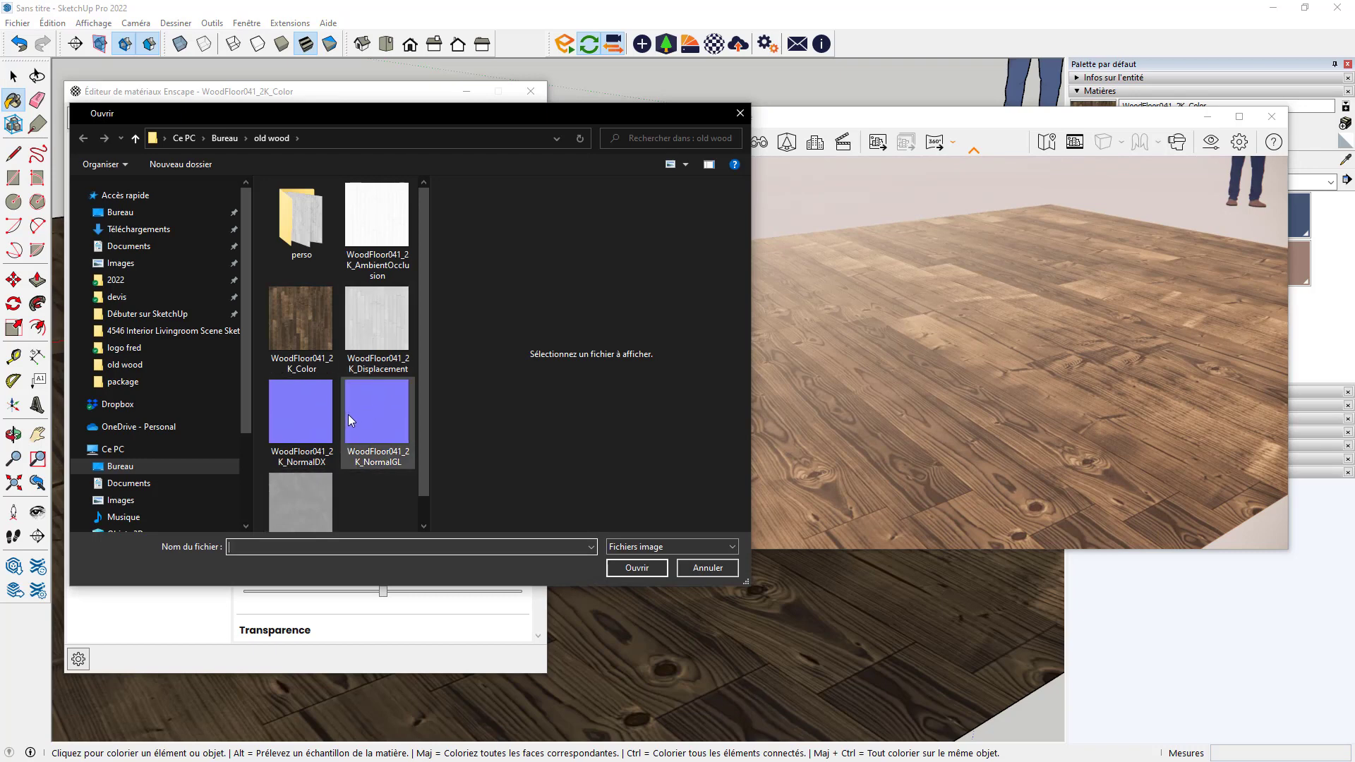
{"action": "left_click", "coordinate": [377, 319]}
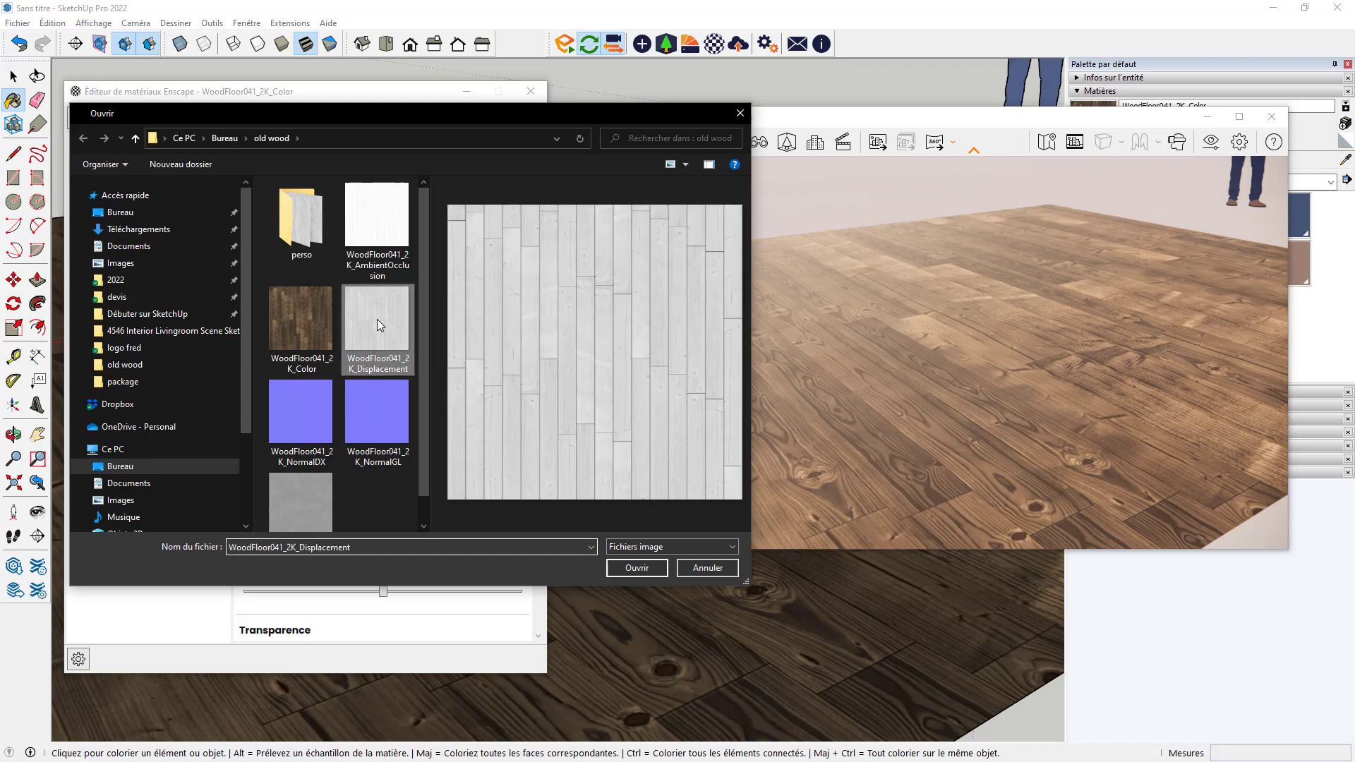
{"action": "left_click", "coordinate": [637, 568]}
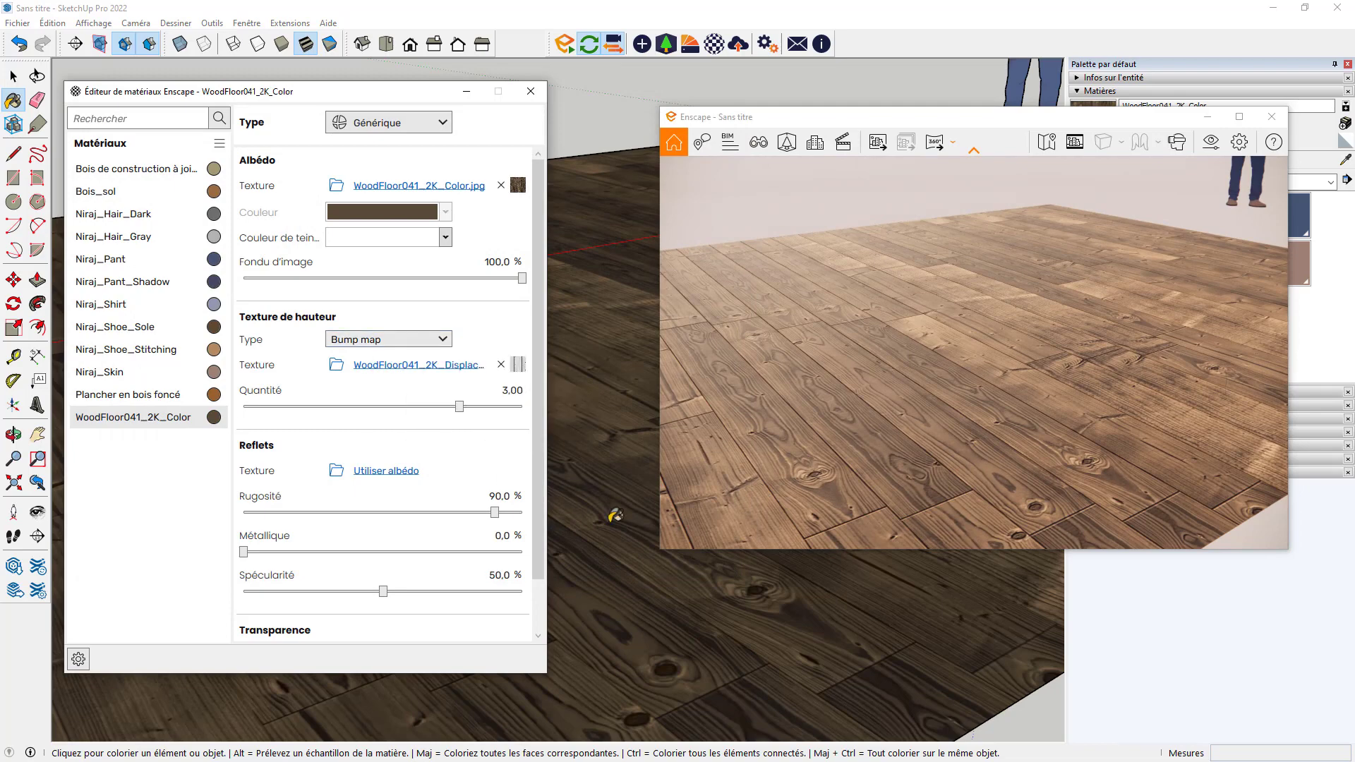
Step: Set the floor material's bump map quantity to 1.99 while checking the plank relief in the render
{"action": "mouse_move", "coordinate": [690, 600]}
{"action": "middle_mouse_down"}
{"action": "mouse_move", "coordinate": [600, 546]}
{"action": "mouse_move", "coordinate": [734, 505]}
{"action": "mouse_move", "coordinate": [738, 647]}
{"action": "mouse_move", "coordinate": [814, 635]}
{"action": "middle_mouse_up"}
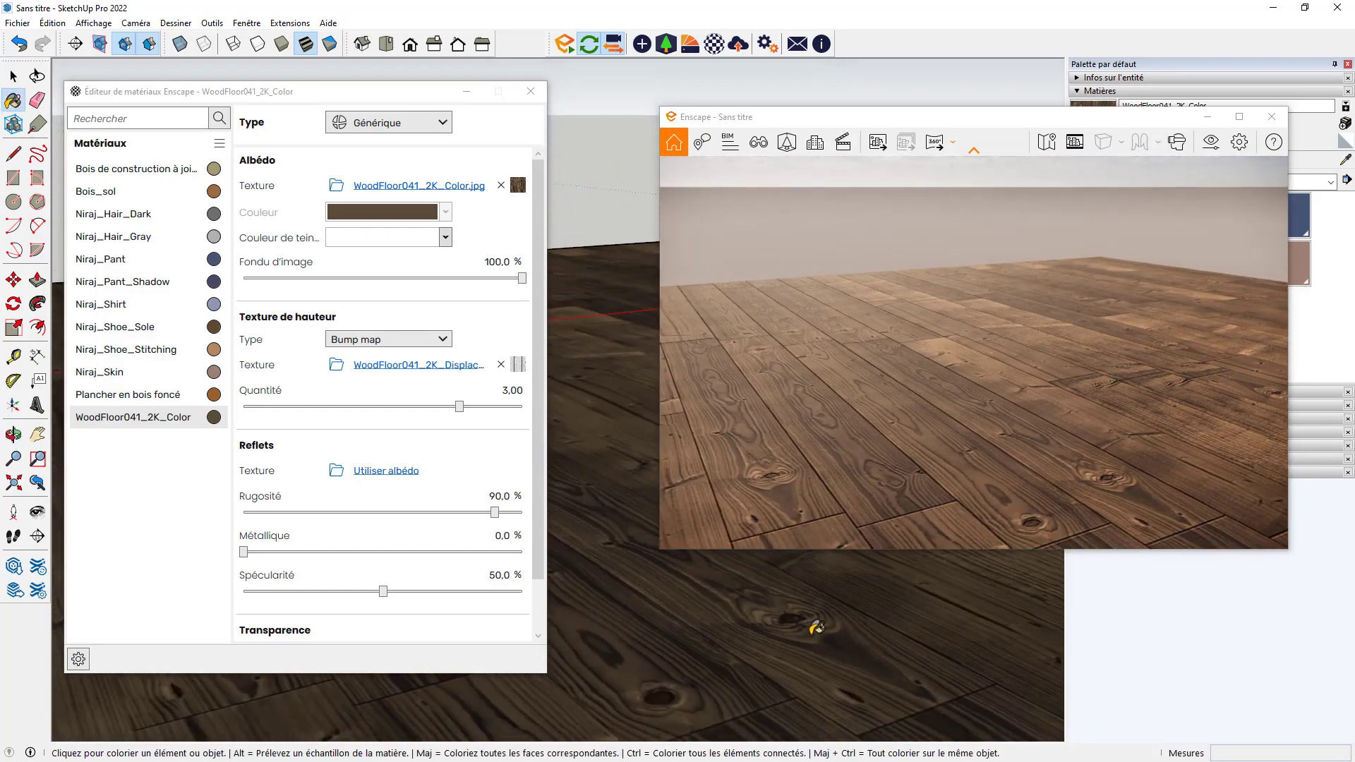
{"action": "mouse_move", "coordinate": [519, 364]}
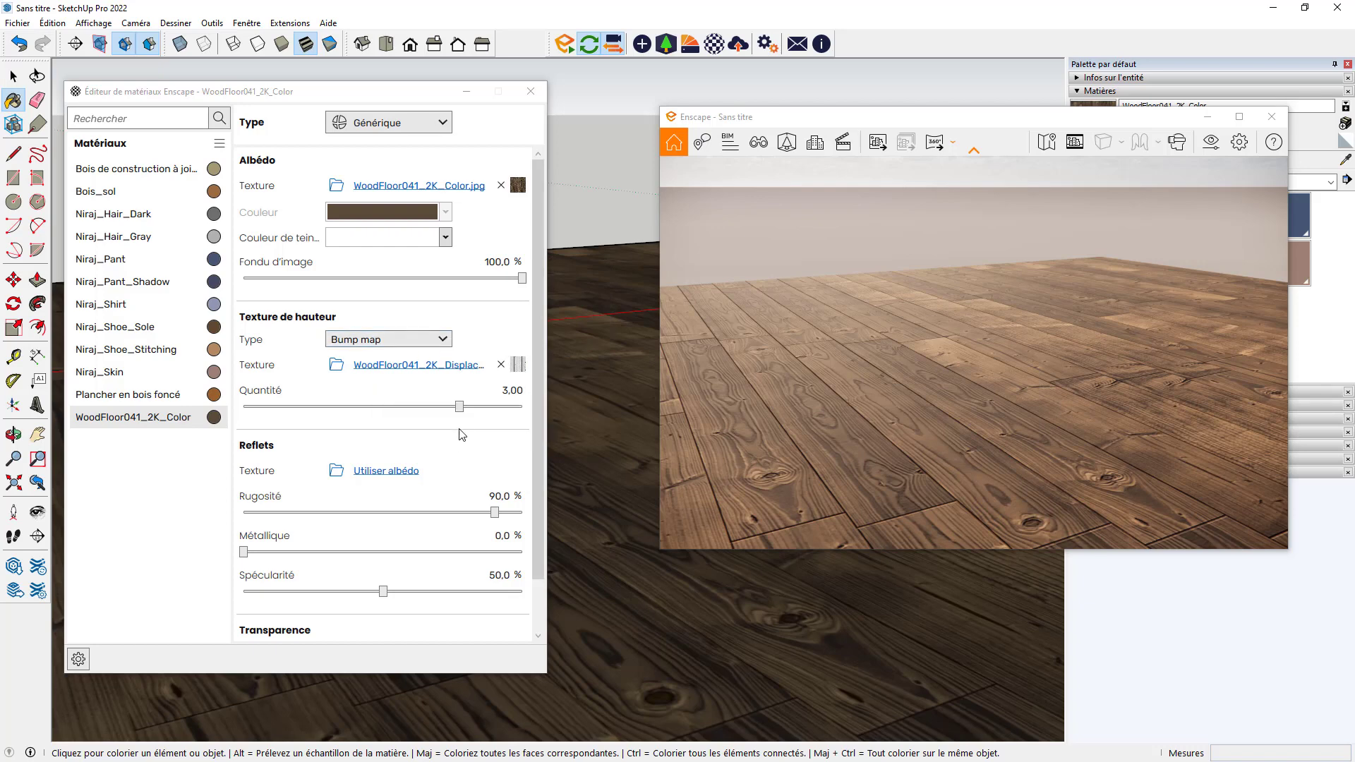
{"action": "left_click", "coordinate": [458, 408]}
{"action": "left_click", "coordinate": [438, 407]}
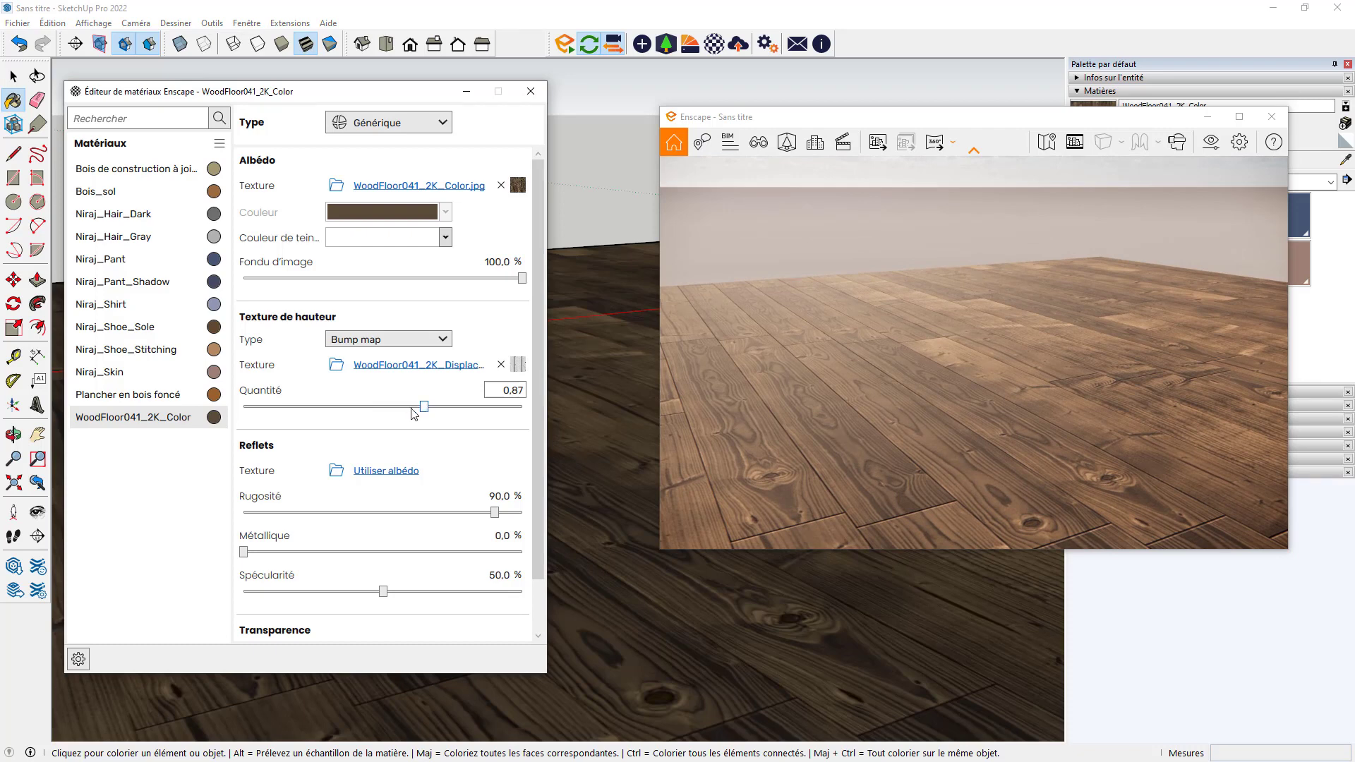
{"action": "mouse_move", "coordinate": [424, 407]}
{"action": "left_mouse_down"}
{"action": "mouse_move", "coordinate": [319, 410]}
{"action": "mouse_move", "coordinate": [445, 409]}
{"action": "left_mouse_up"}
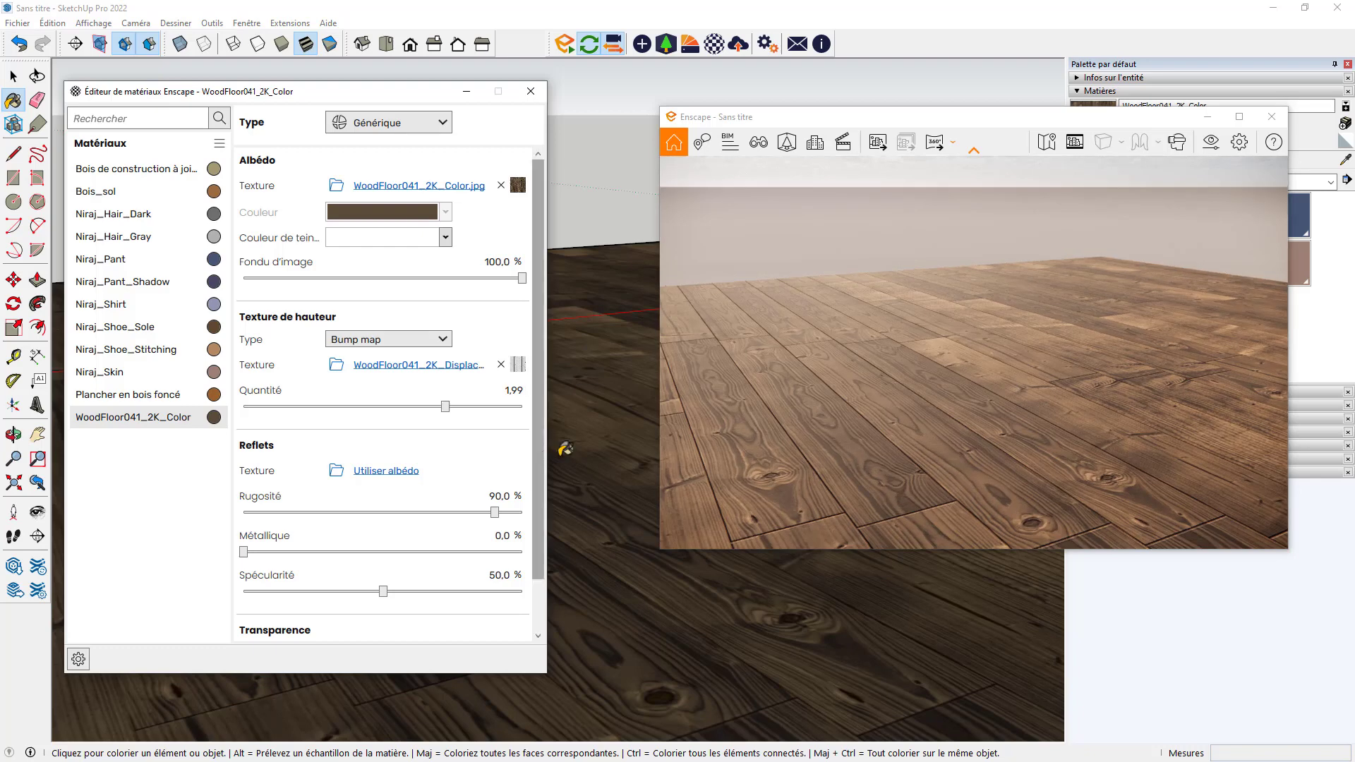
Step: Try a roughness of 63.7% for the floor's reflections, inspect the glossy planks, and raise it to 79.4%
{"action": "mouse_move", "coordinate": [758, 667]}
{"action": "middle_mouse_down"}
{"action": "mouse_move", "coordinate": [789, 649]}
{"action": "mouse_move", "coordinate": [711, 623]}
{"action": "middle_mouse_up"}
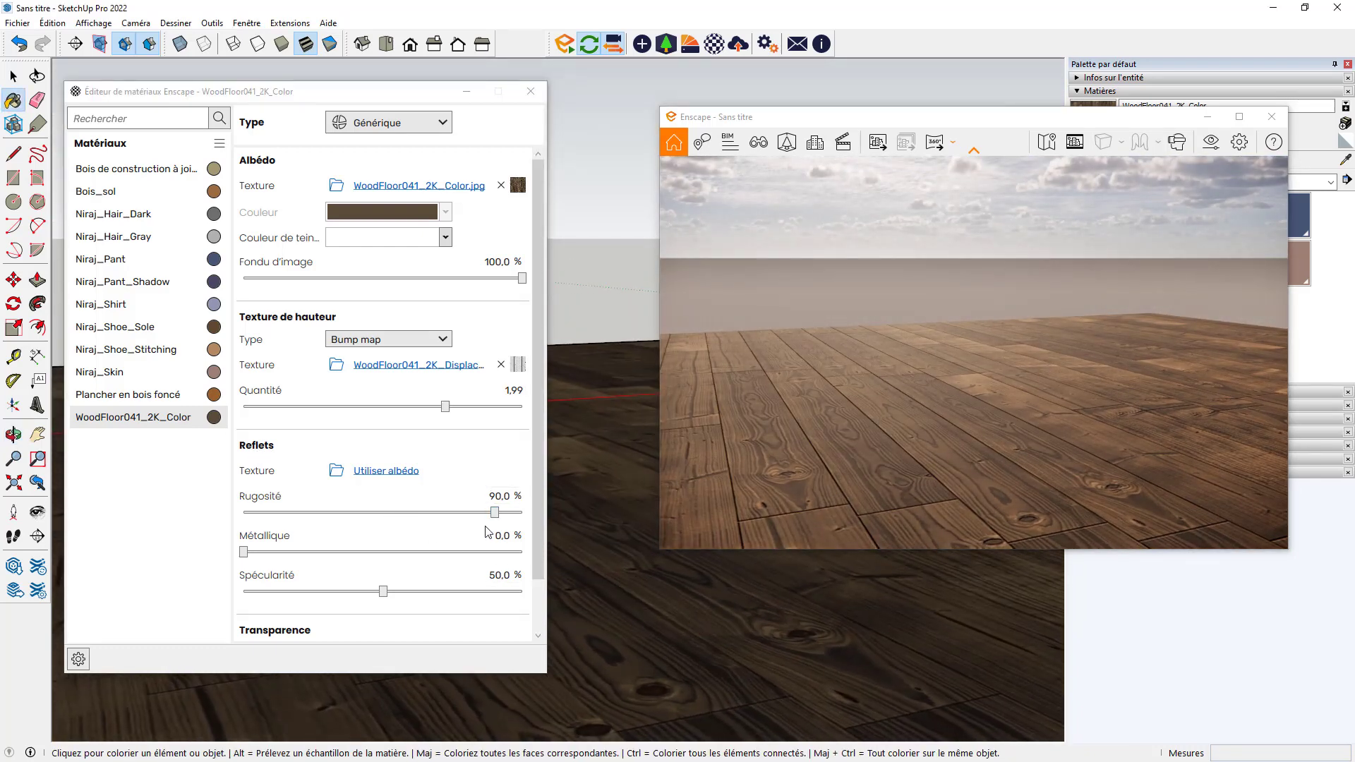
{"action": "left_click_drag", "start_coordinate": [496, 518], "coordinate": [421, 517]}
{"action": "mouse_move", "coordinate": [670, 592]}
{"action": "middle_mouse_down"}
{"action": "mouse_move", "coordinate": [685, 608]}
{"action": "mouse_move", "coordinate": [726, 535]}
{"action": "mouse_move", "coordinate": [765, 593]}
{"action": "mouse_move", "coordinate": [679, 545]}
{"action": "mouse_move", "coordinate": [596, 574]}
{"action": "mouse_move", "coordinate": [607, 606]}
{"action": "mouse_move", "coordinate": [656, 602]}
{"action": "middle_mouse_up"}
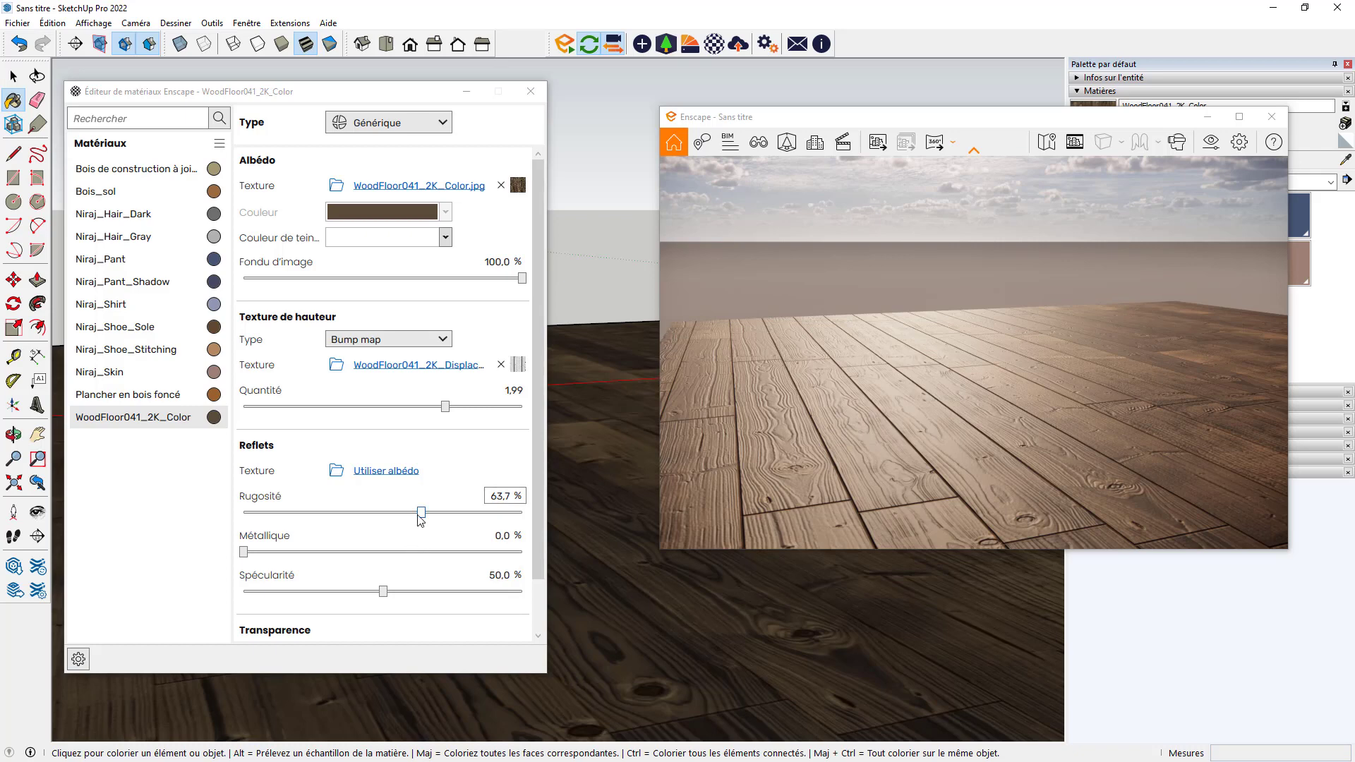
{"action": "left_click_drag", "start_coordinate": [421, 512], "coordinate": [465, 518]}
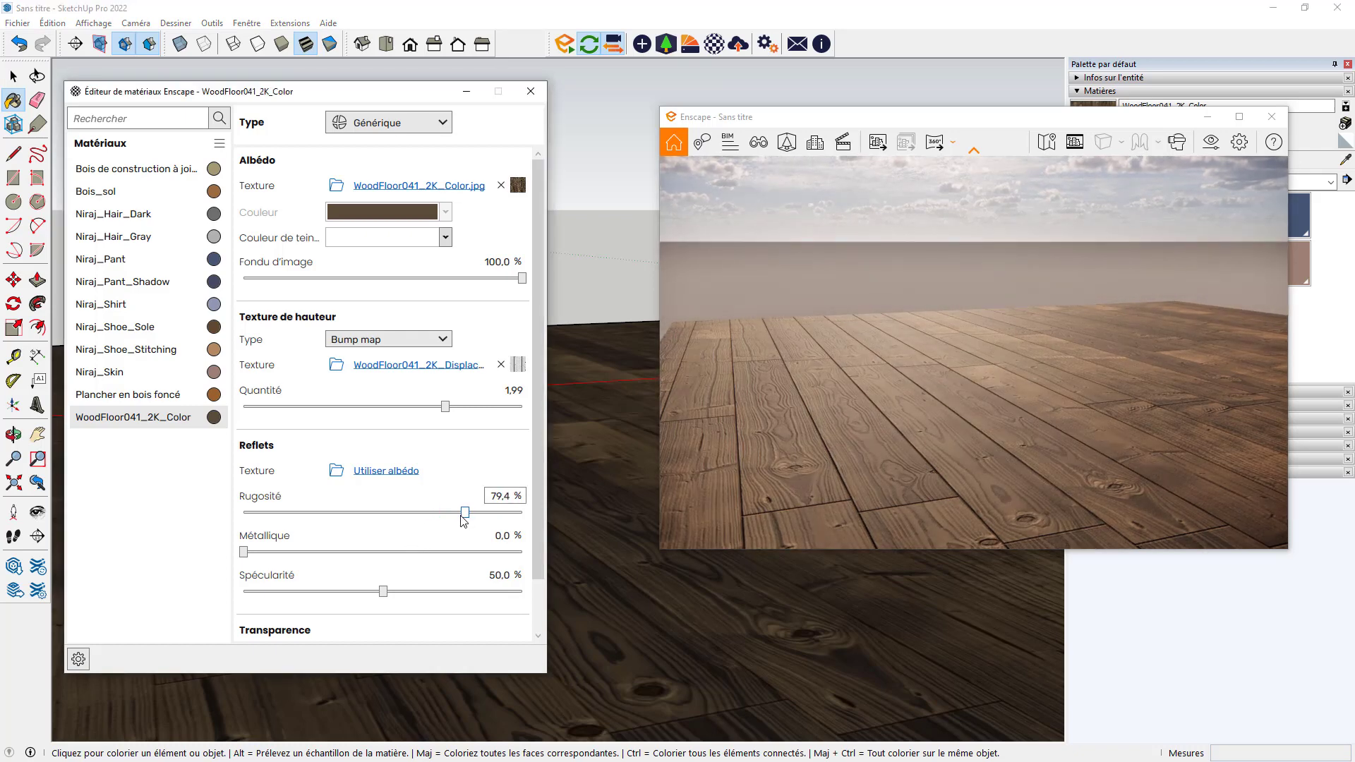
{"action": "mouse_move", "coordinate": [675, 587]}
{"action": "middle_mouse_down"}
{"action": "mouse_move", "coordinate": [741, 622]}
{"action": "mouse_move", "coordinate": [793, 614]}
{"action": "mouse_move", "coordinate": [768, 599]}
{"action": "middle_mouse_up"}
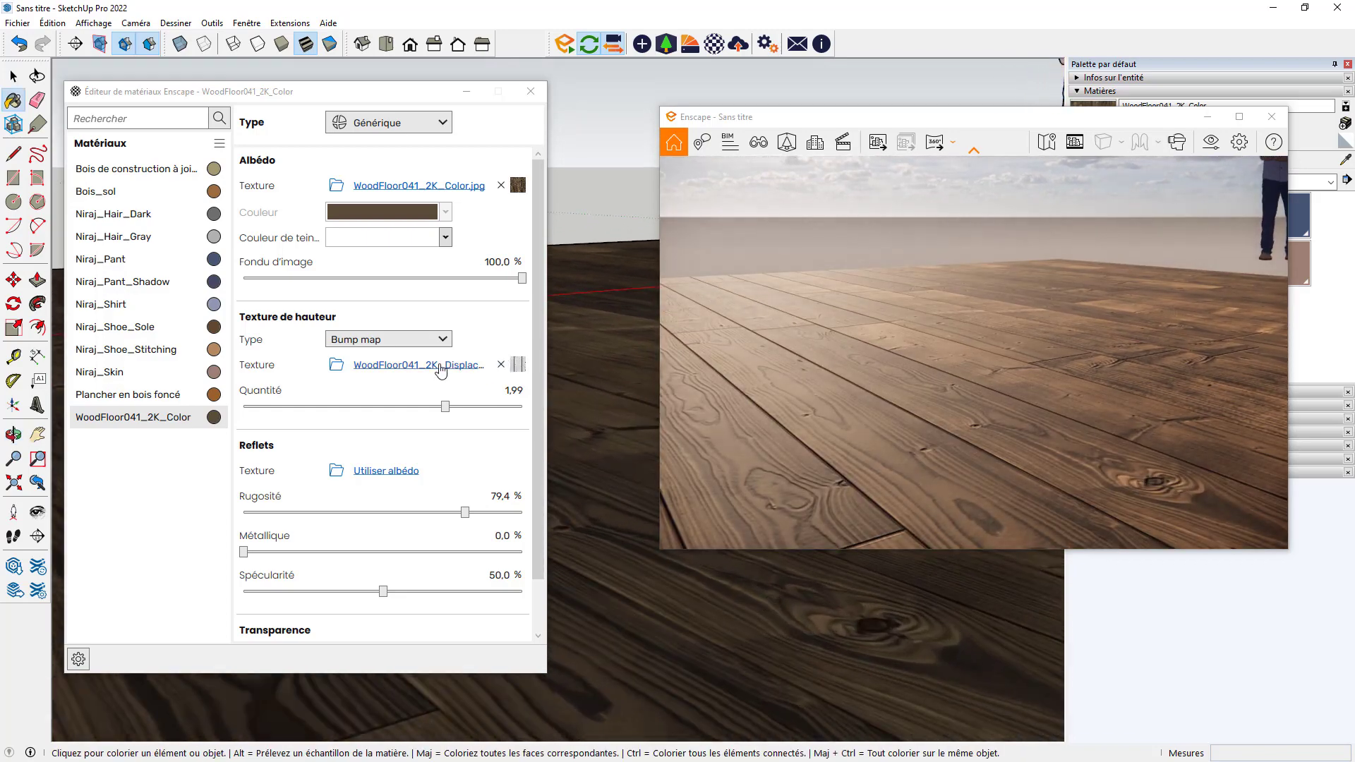
Step: Change the floor's height texture type to Texture de déplacement and reduce its quantity to 0.09
{"action": "left_click", "coordinate": [442, 340]}
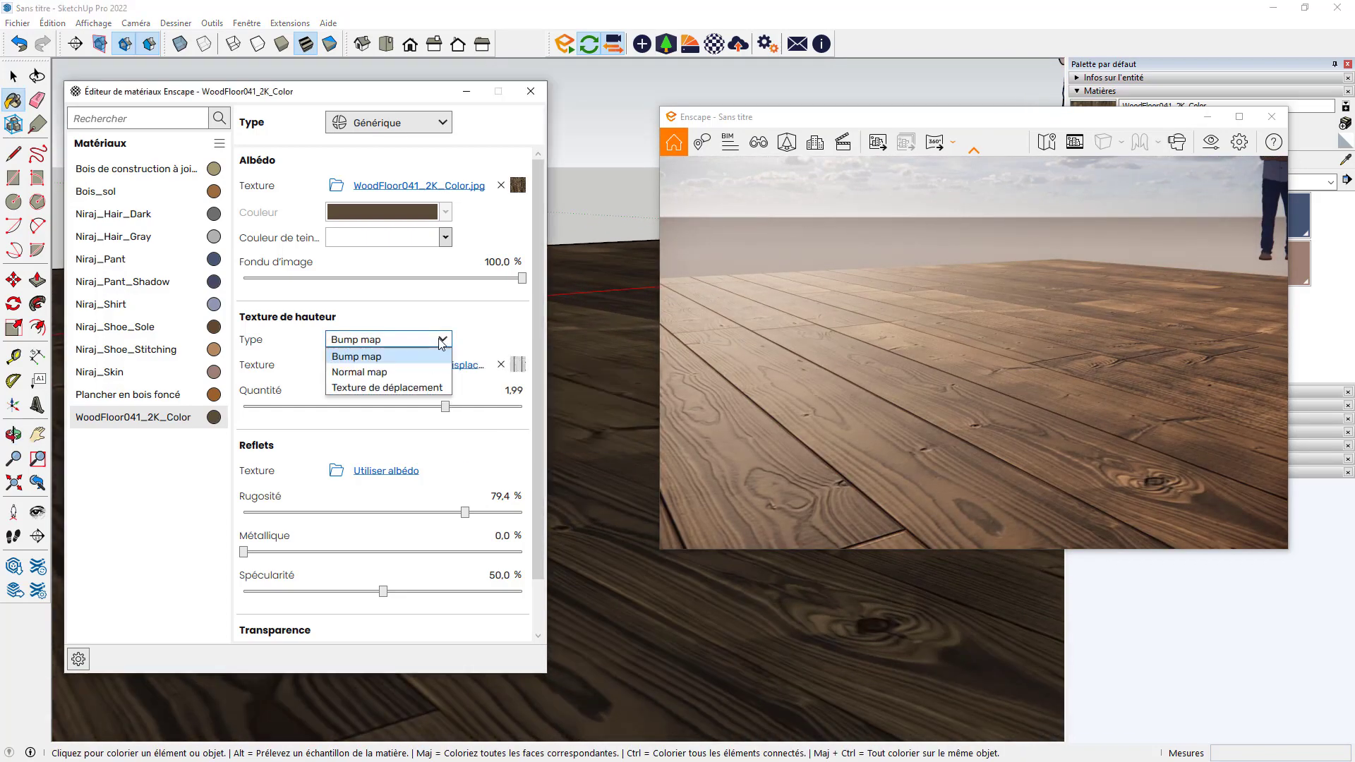
{"action": "left_click", "coordinate": [384, 385]}
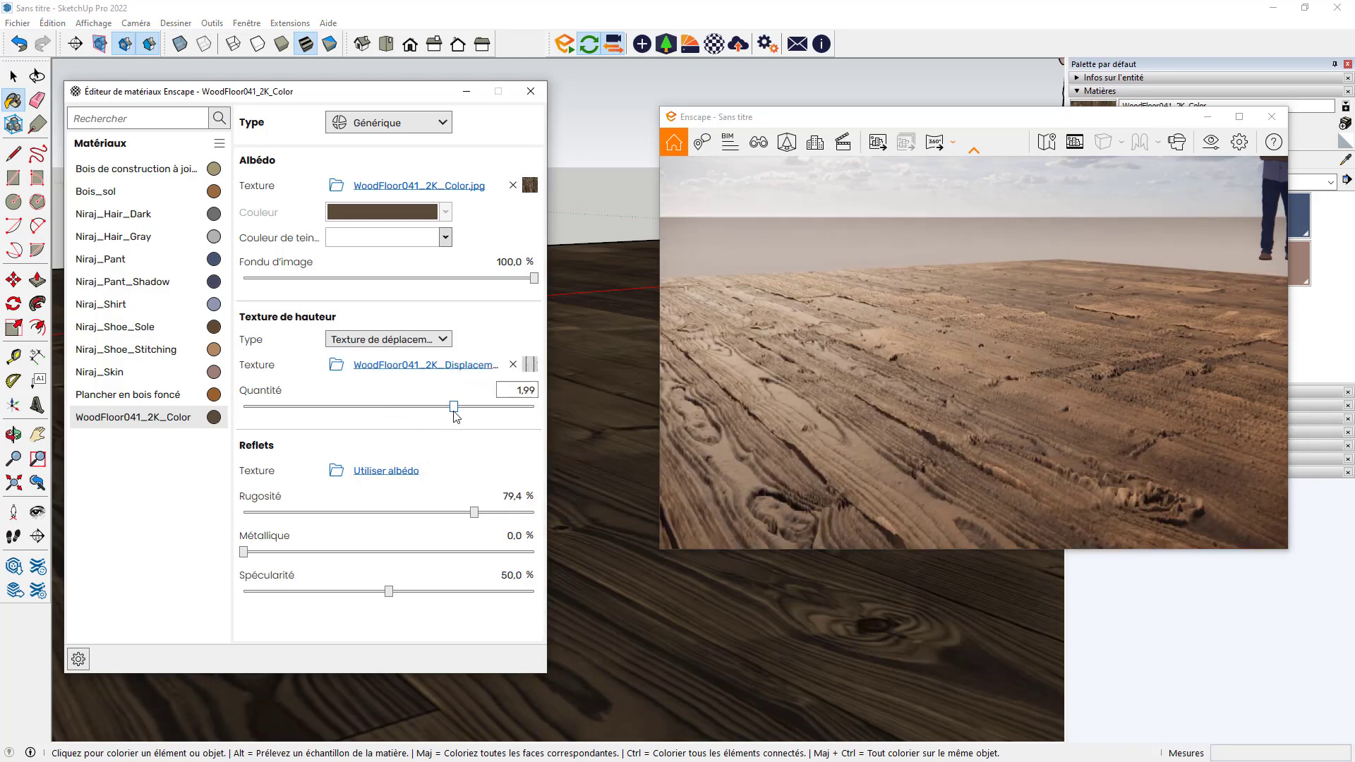
{"action": "left_click_drag", "start_coordinate": [454, 407], "coordinate": [402, 408]}
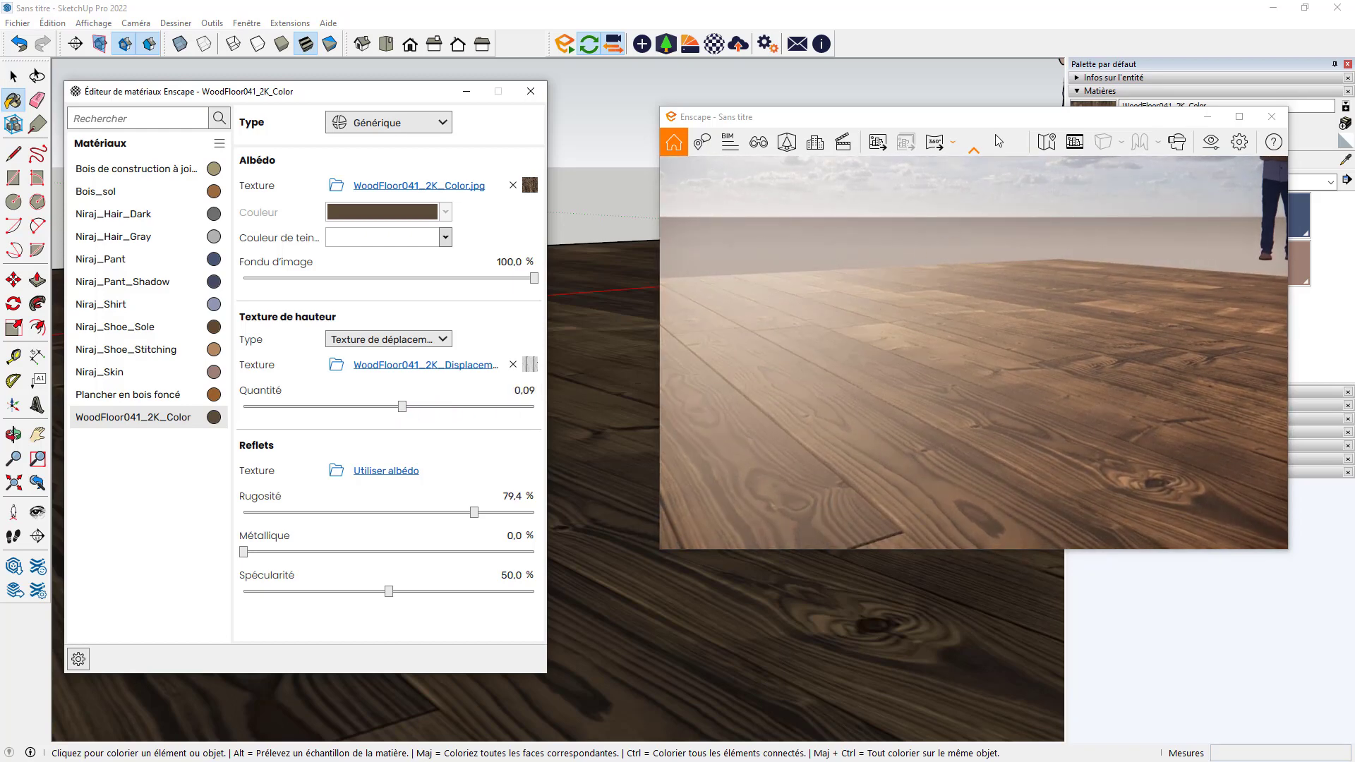
Step: Reposition and enlarge the Enscape render window, and set the floor's displacement quantity to 0.79
{"action": "left_click_drag", "start_coordinate": [986, 123], "coordinate": [927, 86]}
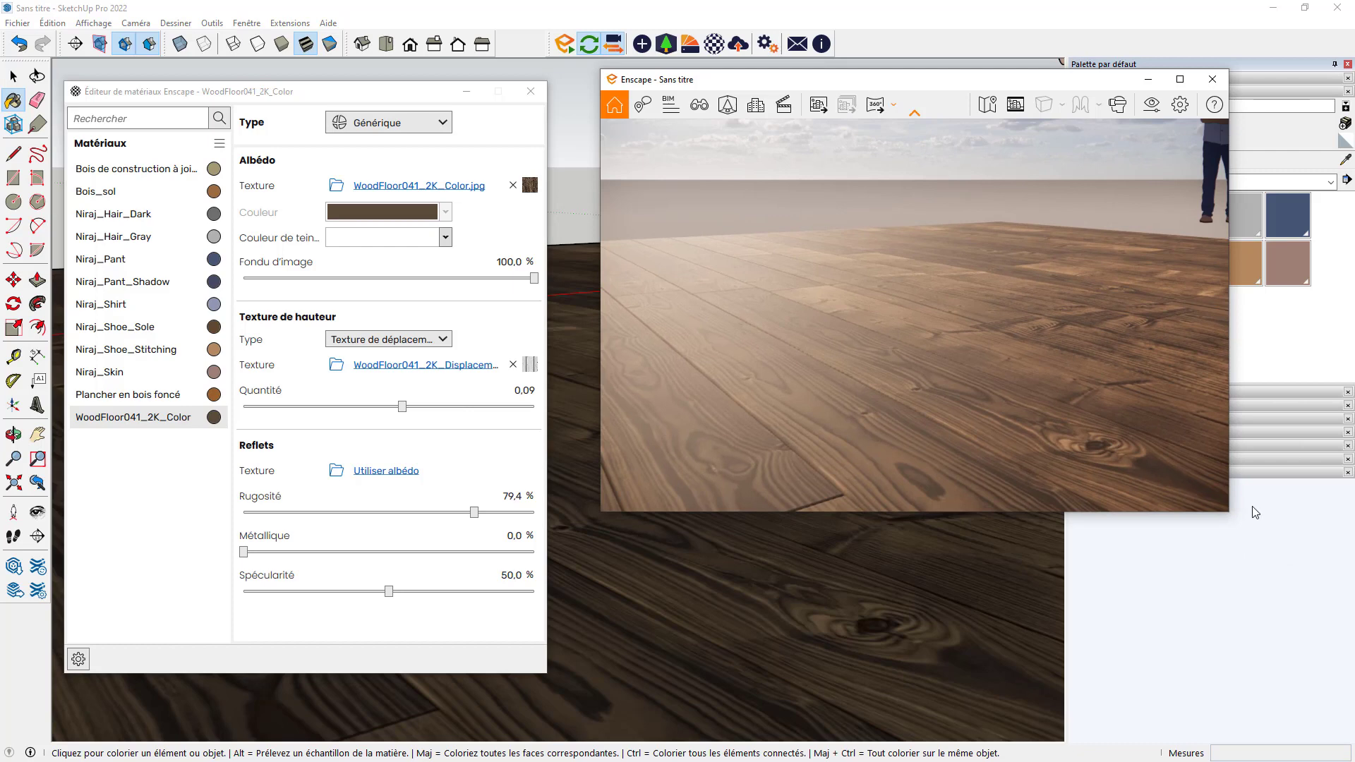
{"action": "left_click_drag", "start_coordinate": [1233, 514], "coordinate": [1290, 559]}
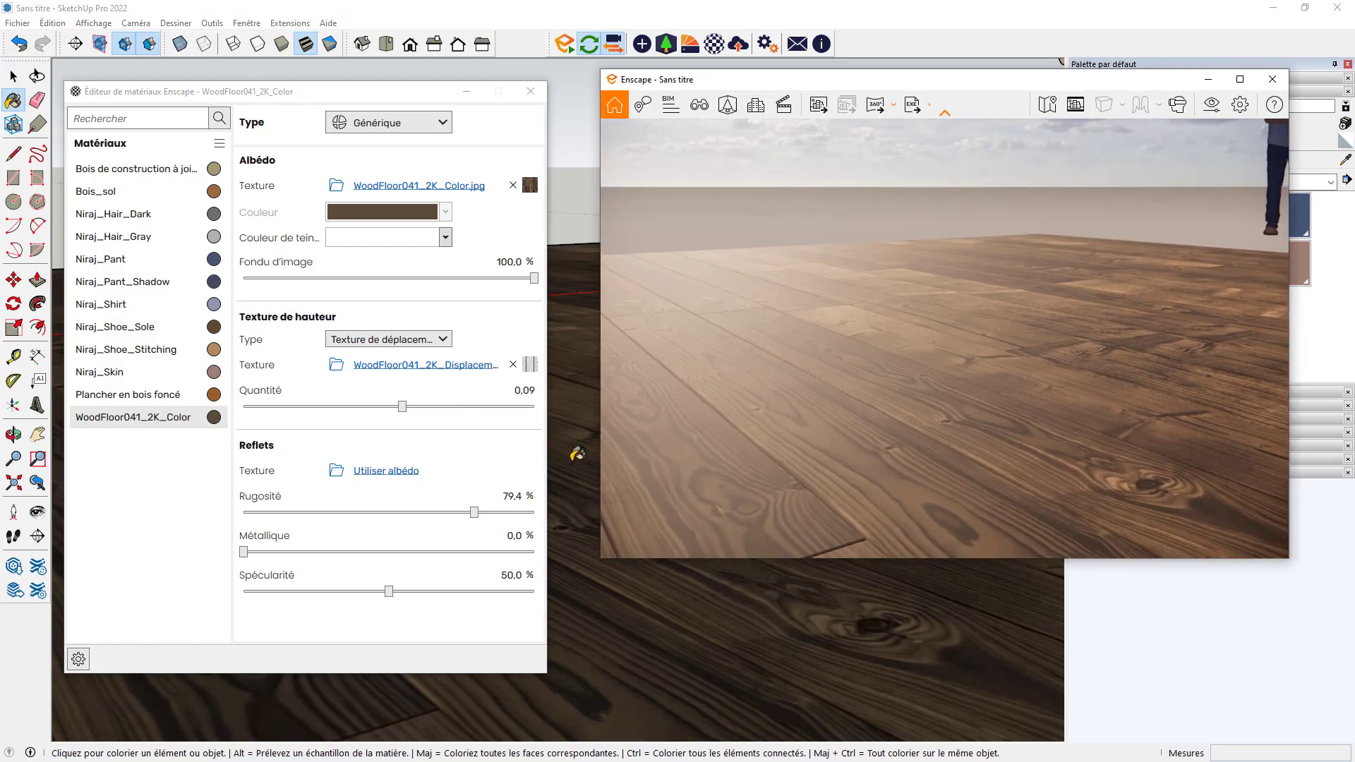
{"action": "left_click_drag", "start_coordinate": [402, 406], "coordinate": [432, 413]}
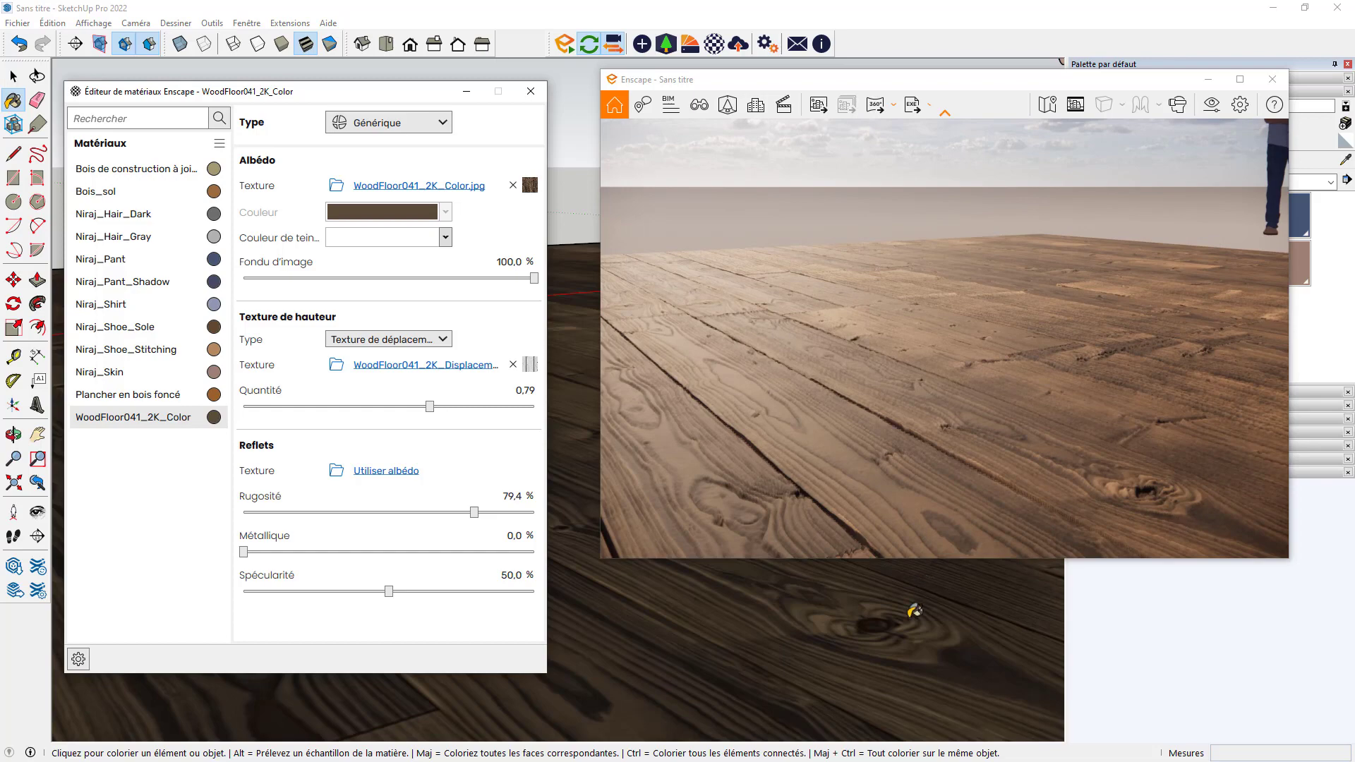
Step: Try a displacement quantity of 2.45, inspect the exaggerated relief on the floor, and return the quantity to 0.79
{"action": "scroll", "coordinate": [877, 632], "scroll_direction": "down", "scroll_amount": 3}
{"action": "mouse_move", "coordinate": [828, 623]}
{"action": "middle_mouse_down"}
{"action": "mouse_move", "coordinate": [755, 569]}
{"action": "mouse_move", "coordinate": [644, 582]}
{"action": "mouse_move", "coordinate": [650, 601]}
{"action": "mouse_move", "coordinate": [834, 649]}
{"action": "mouse_move", "coordinate": [816, 629]}
{"action": "middle_mouse_up"}
{"action": "left_click_drag", "start_coordinate": [429, 407], "coordinate": [462, 412]}
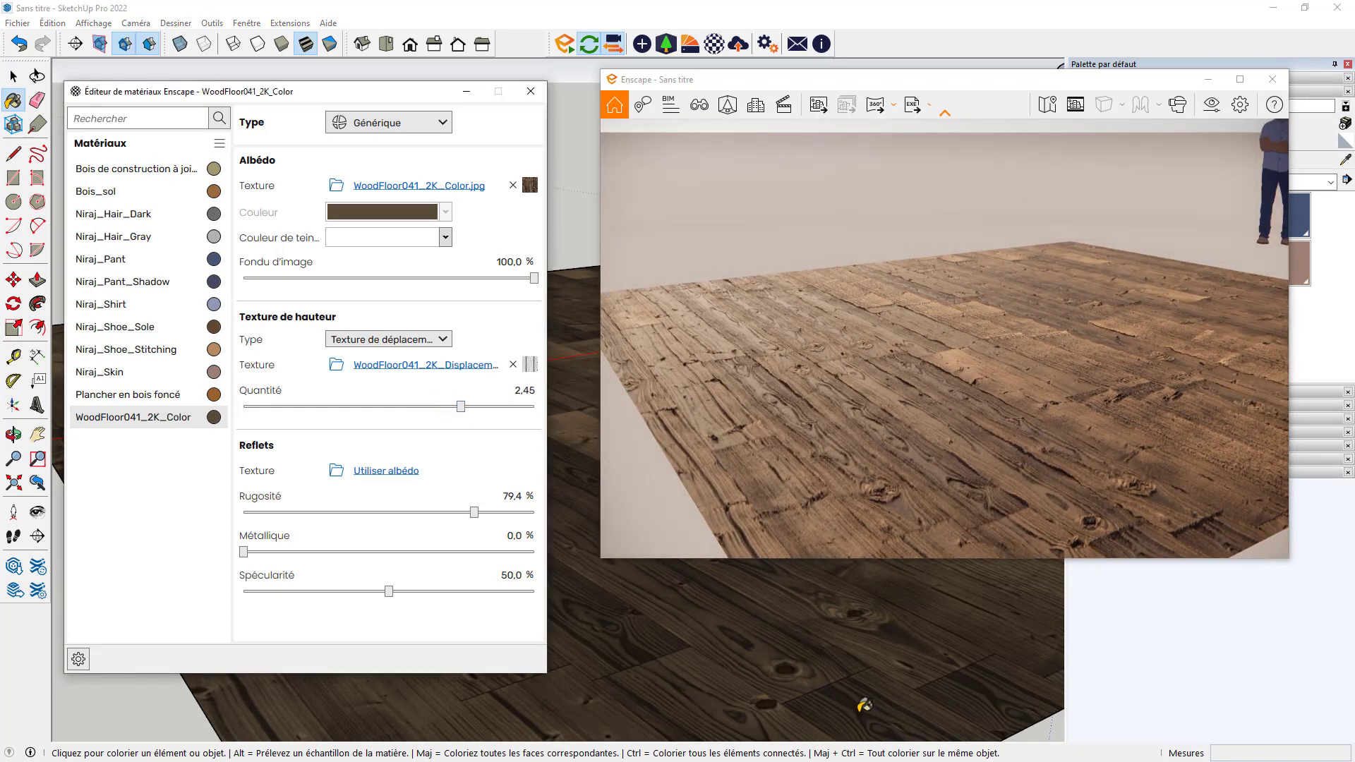
{"action": "scroll", "coordinate": [849, 674], "scroll_direction": "down", "scroll_amount": 2}
{"action": "mouse_move", "coordinate": [847, 669]}
{"action": "middle_mouse_down"}
{"action": "mouse_move", "coordinate": [633, 757]}
{"action": "mouse_move", "coordinate": [716, 755]}
{"action": "mouse_move", "coordinate": [805, 674]}
{"action": "mouse_move", "coordinate": [780, 644]}
{"action": "mouse_move", "coordinate": [754, 658]}
{"action": "mouse_move", "coordinate": [770, 645]}
{"action": "middle_mouse_up"}
{"action": "scroll", "coordinate": [780, 645], "scroll_direction": "up", "scroll_amount": 4}
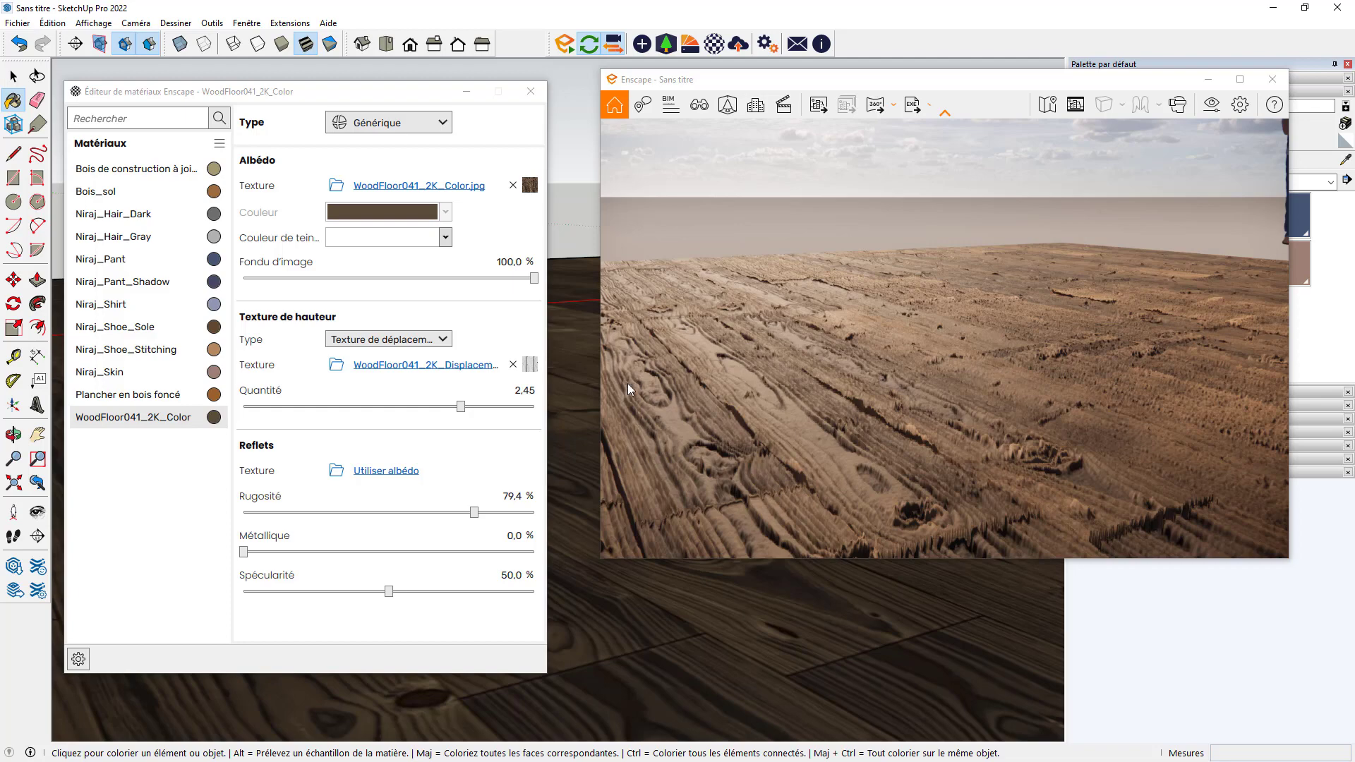
{"action": "left_click_drag", "start_coordinate": [461, 407], "coordinate": [429, 407]}
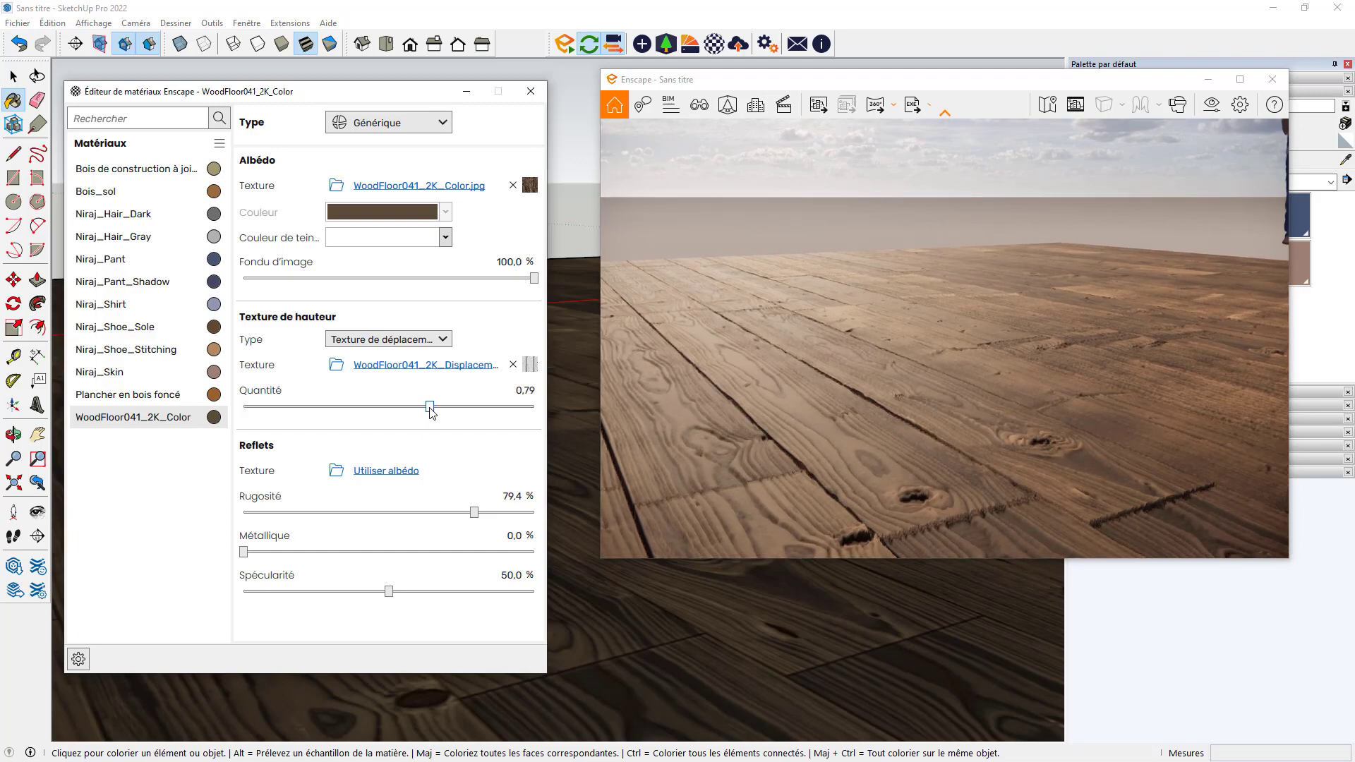
Step: Set the floor material's roughness to 69.4% and check the reflections from a new viewing angle
{"action": "middle_click_drag", "start_coordinate": [848, 647], "coordinate": [809, 707]}
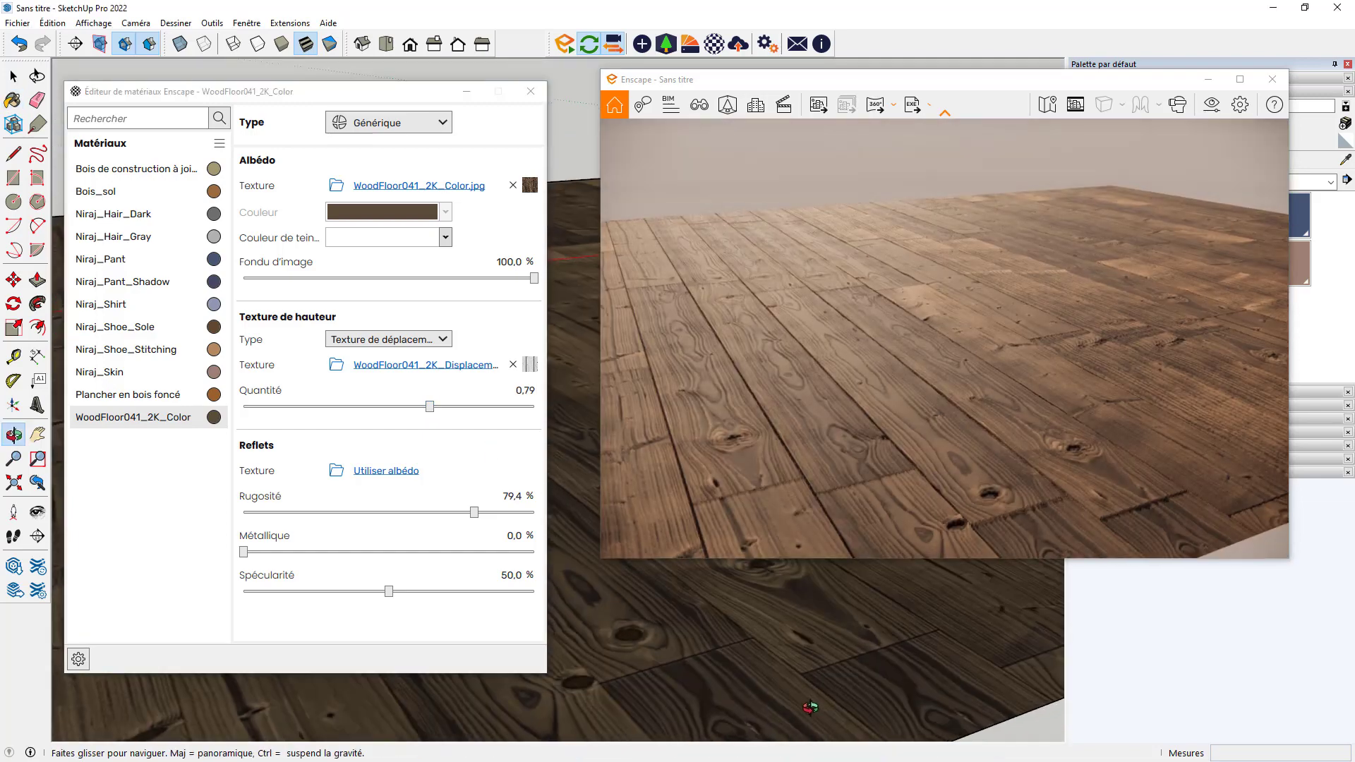
{"action": "left_click_drag", "start_coordinate": [475, 513], "coordinate": [446, 513]}
{"action": "mouse_move", "coordinate": [770, 652]}
{"action": "middle_mouse_down"}
{"action": "mouse_move", "coordinate": [804, 647]}
{"action": "mouse_move", "coordinate": [793, 604]}
{"action": "mouse_move", "coordinate": [882, 607]}
{"action": "mouse_move", "coordinate": [801, 620]}
{"action": "mouse_move", "coordinate": [801, 636]}
{"action": "middle_mouse_up"}
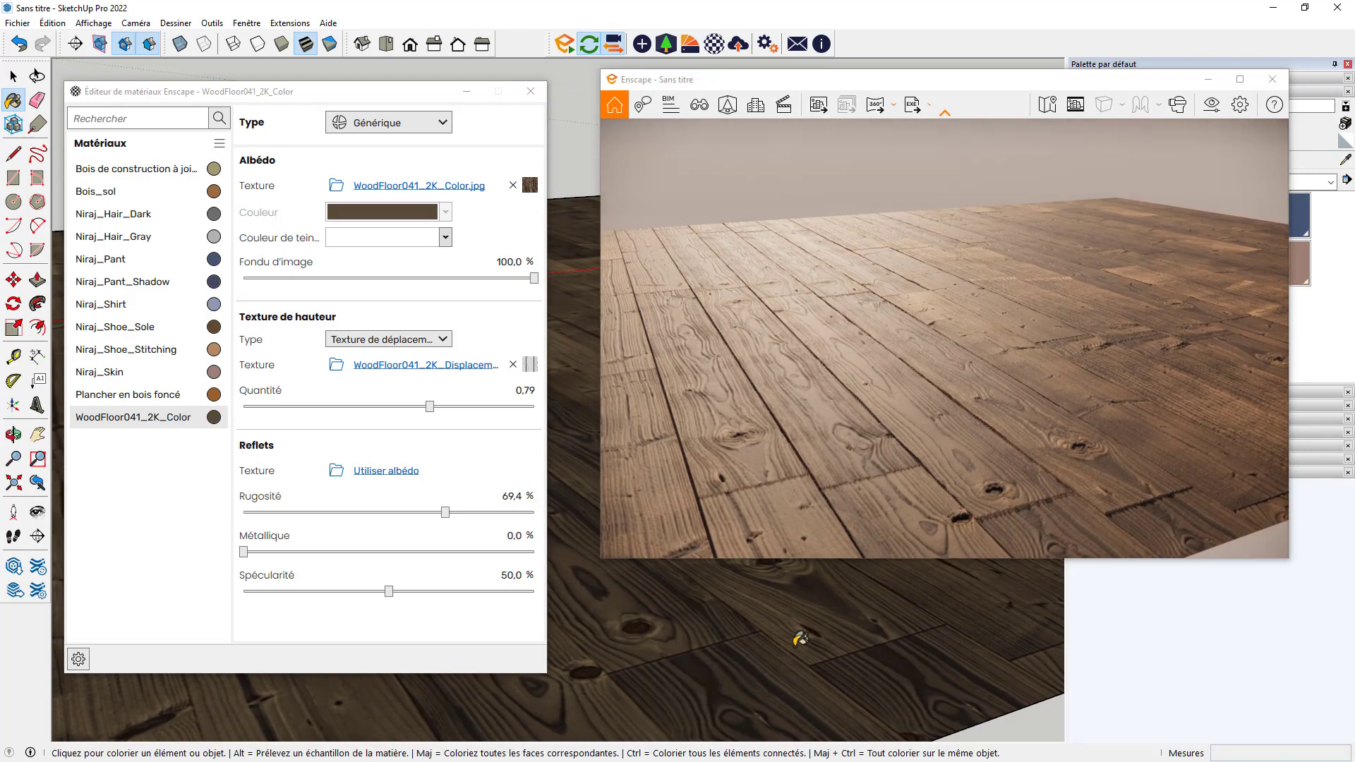
Step: Switch to the ambientCG Wood Floor 041 page in Chrome and set its shading preview geometry to Plane
{"action": "key", "text": "alt+Tab"}
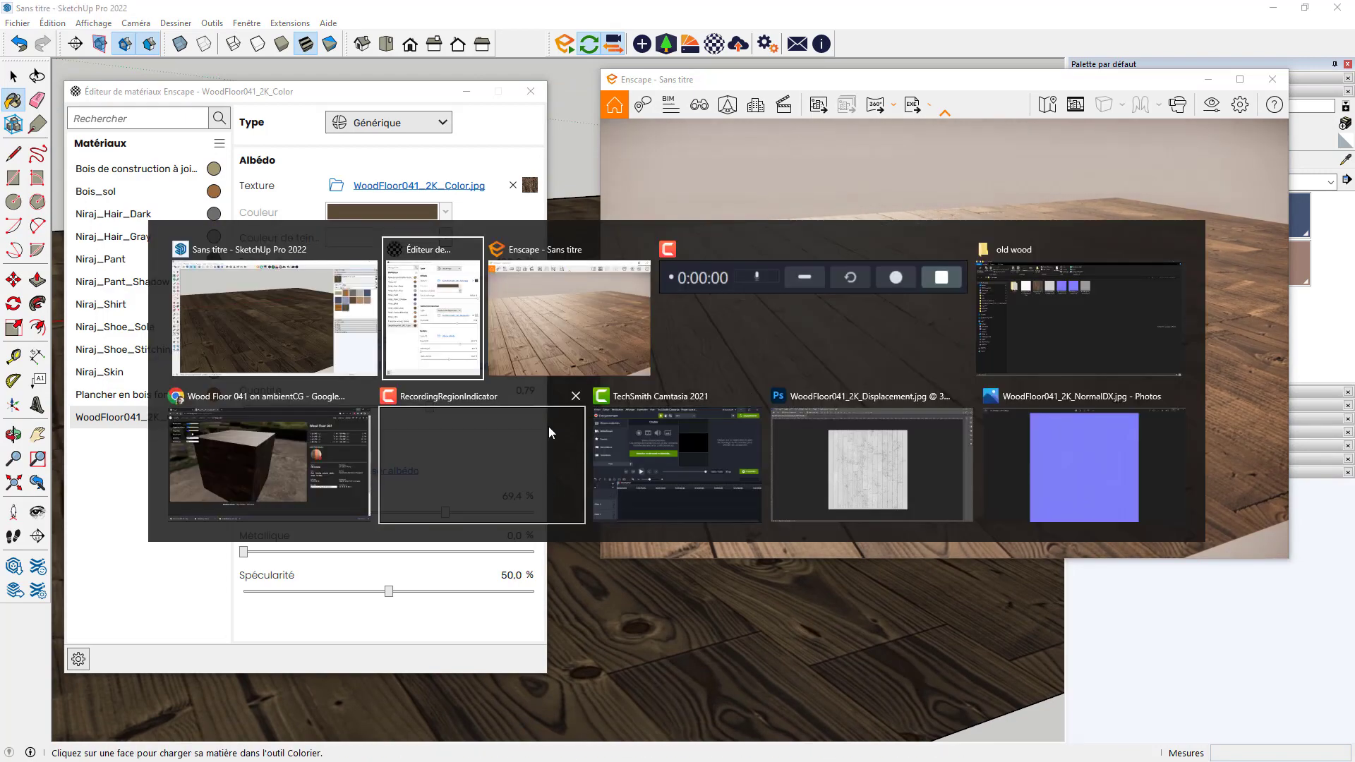
{"action": "left_click", "coordinate": [256, 456]}
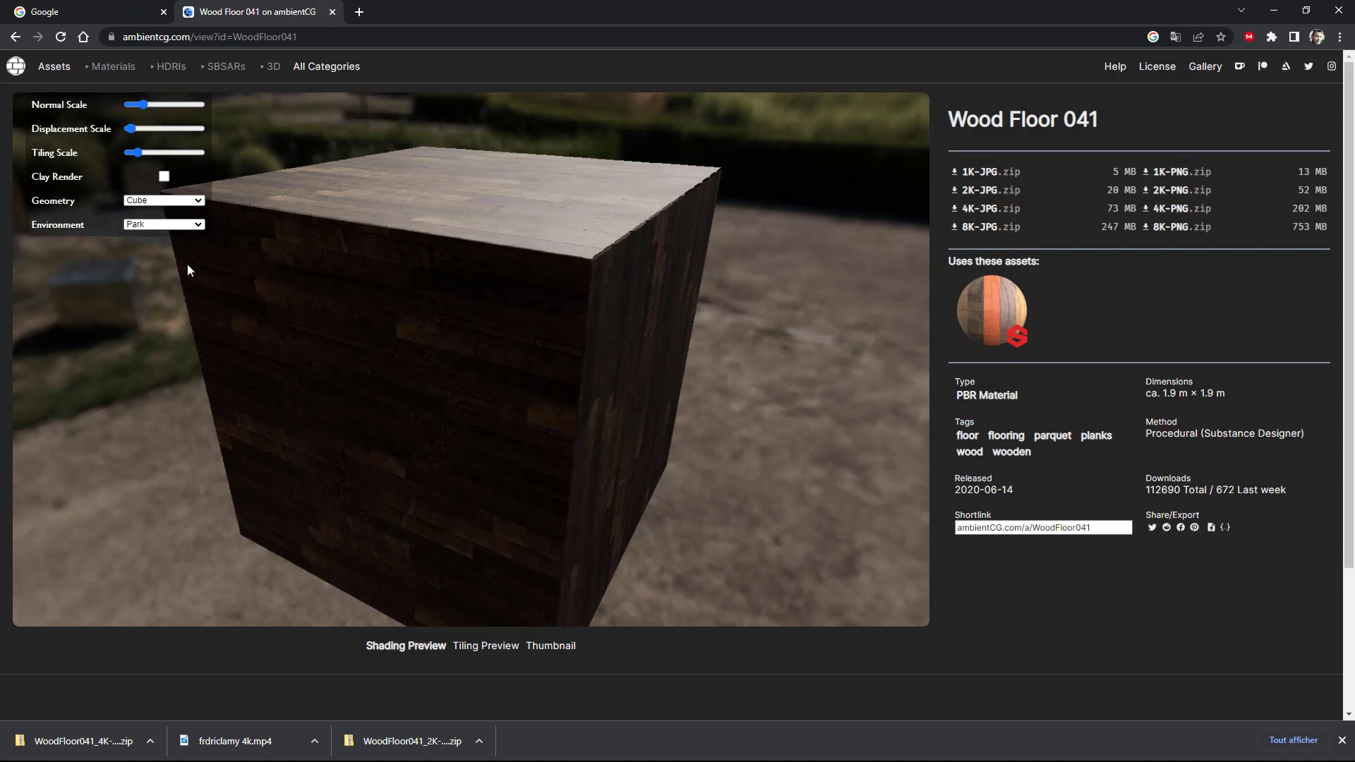
{"action": "left_click", "coordinate": [172, 203]}
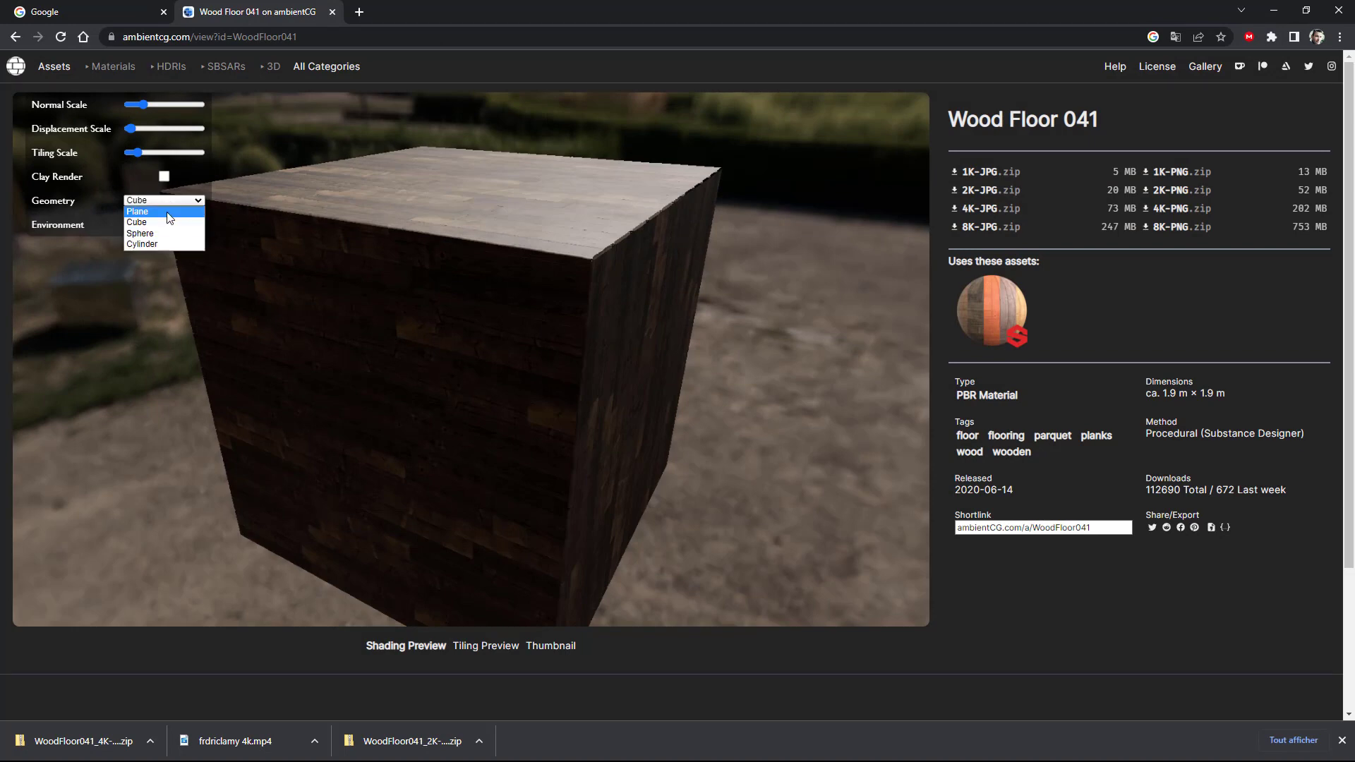
{"action": "left_click", "coordinate": [169, 212]}
Step: Examine the relief and reflections of the plane preview up close and from several angles, and return to the Enscape render
{"action": "scroll", "coordinate": [480, 463], "scroll_direction": "up", "scroll_amount": 5}
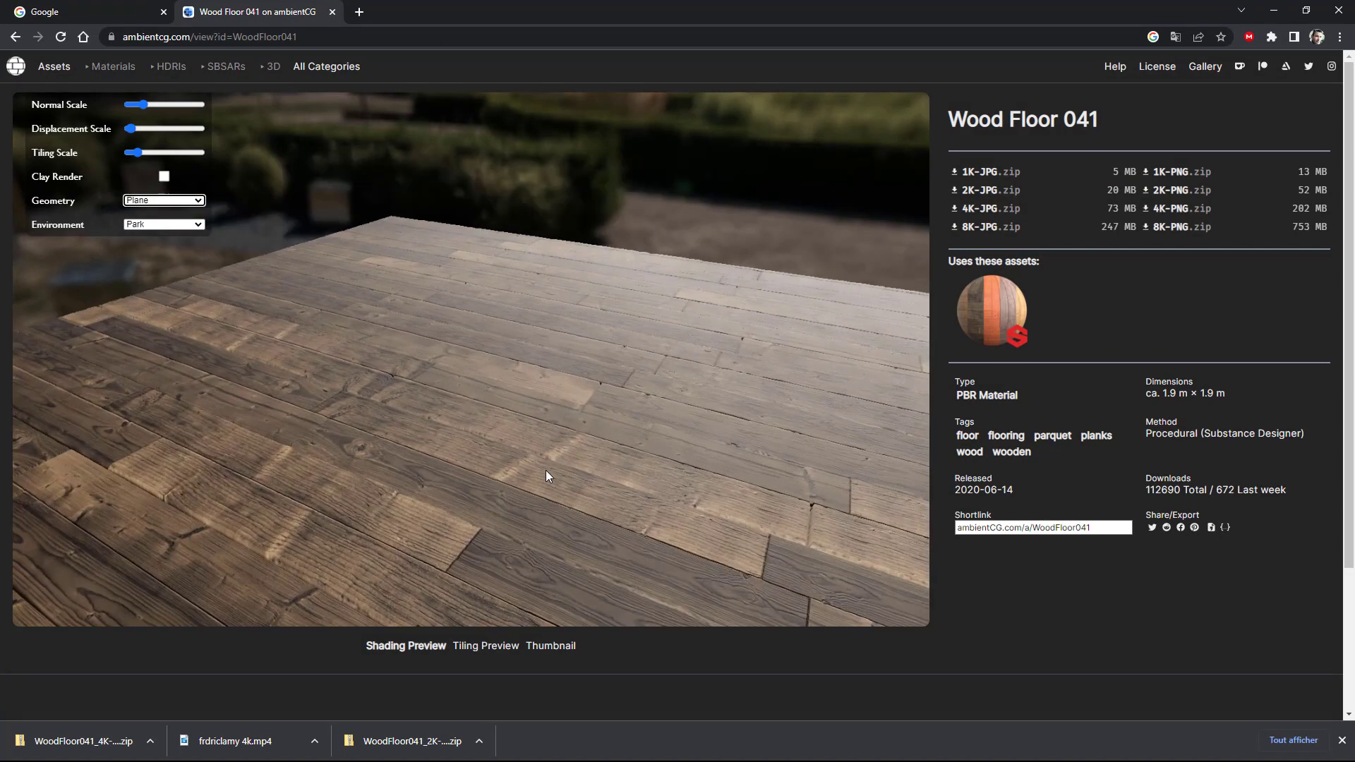
{"action": "scroll", "coordinate": [545, 470], "scroll_direction": "up", "scroll_amount": 5}
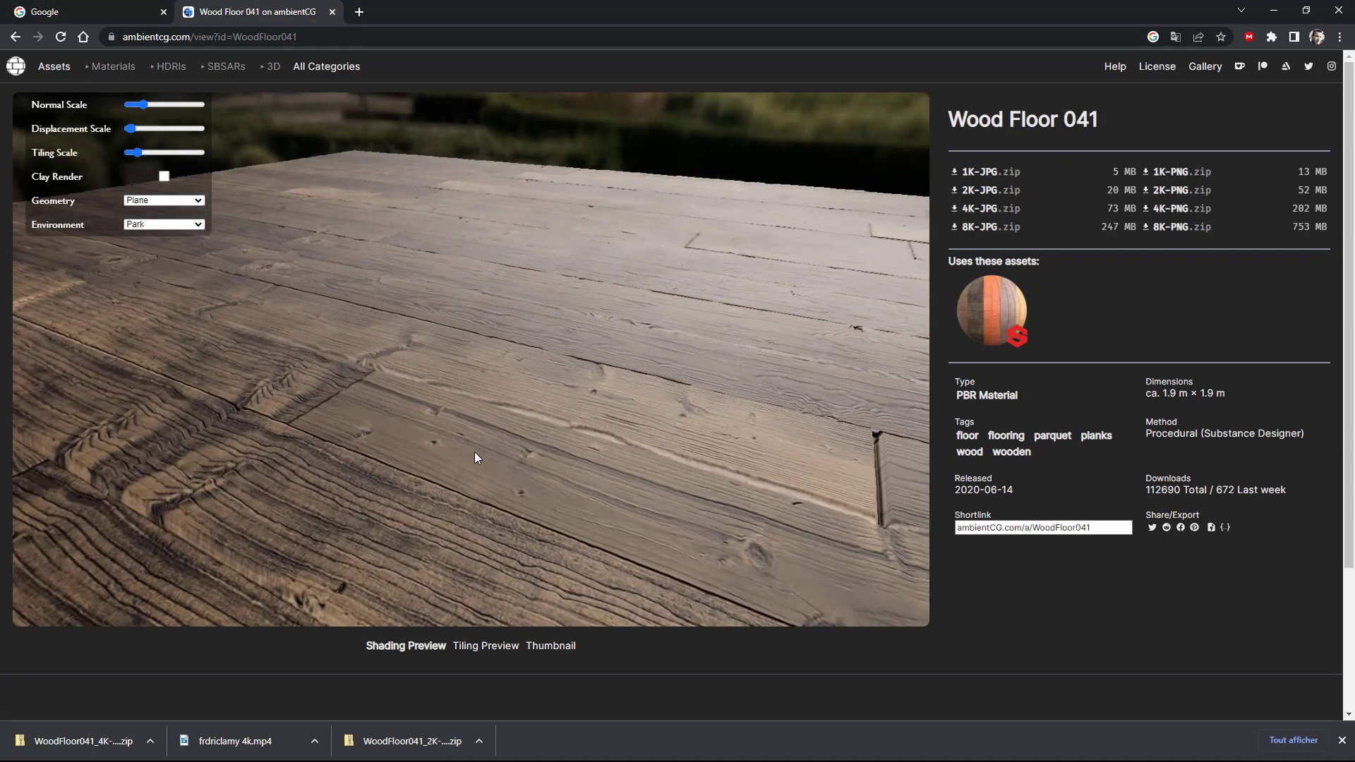
{"action": "mouse_move", "coordinate": [474, 456]}
{"action": "left_mouse_down"}
{"action": "mouse_move", "coordinate": [446, 435]}
{"action": "mouse_move", "coordinate": [501, 453]}
{"action": "mouse_move", "coordinate": [549, 446]}
{"action": "mouse_move", "coordinate": [570, 371]}
{"action": "mouse_move", "coordinate": [611, 375]}
{"action": "mouse_move", "coordinate": [496, 422]}
{"action": "mouse_move", "coordinate": [596, 316]}
{"action": "left_mouse_up"}
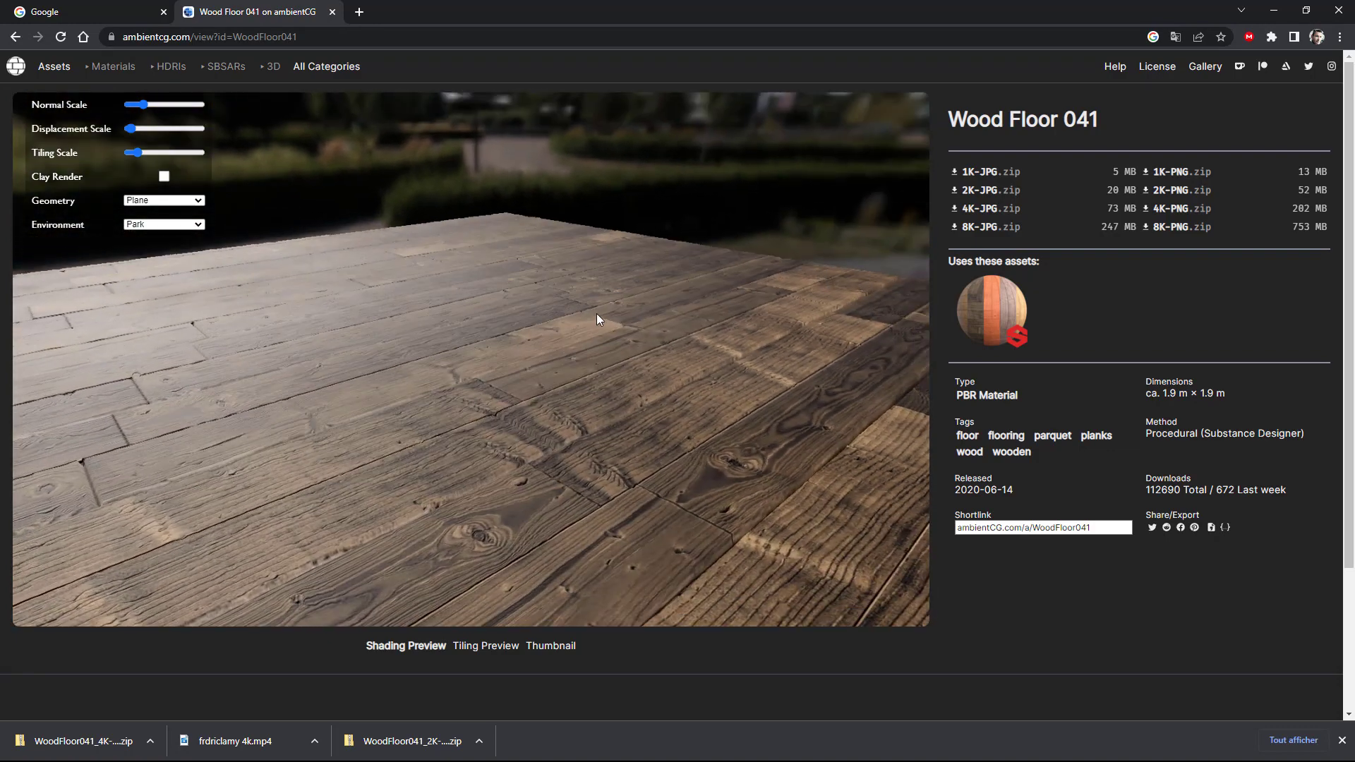
{"action": "scroll", "coordinate": [595, 313], "scroll_direction": "down", "scroll_amount": 4}
{"action": "left_click_drag", "start_coordinate": [406, 518], "coordinate": [453, 442]}
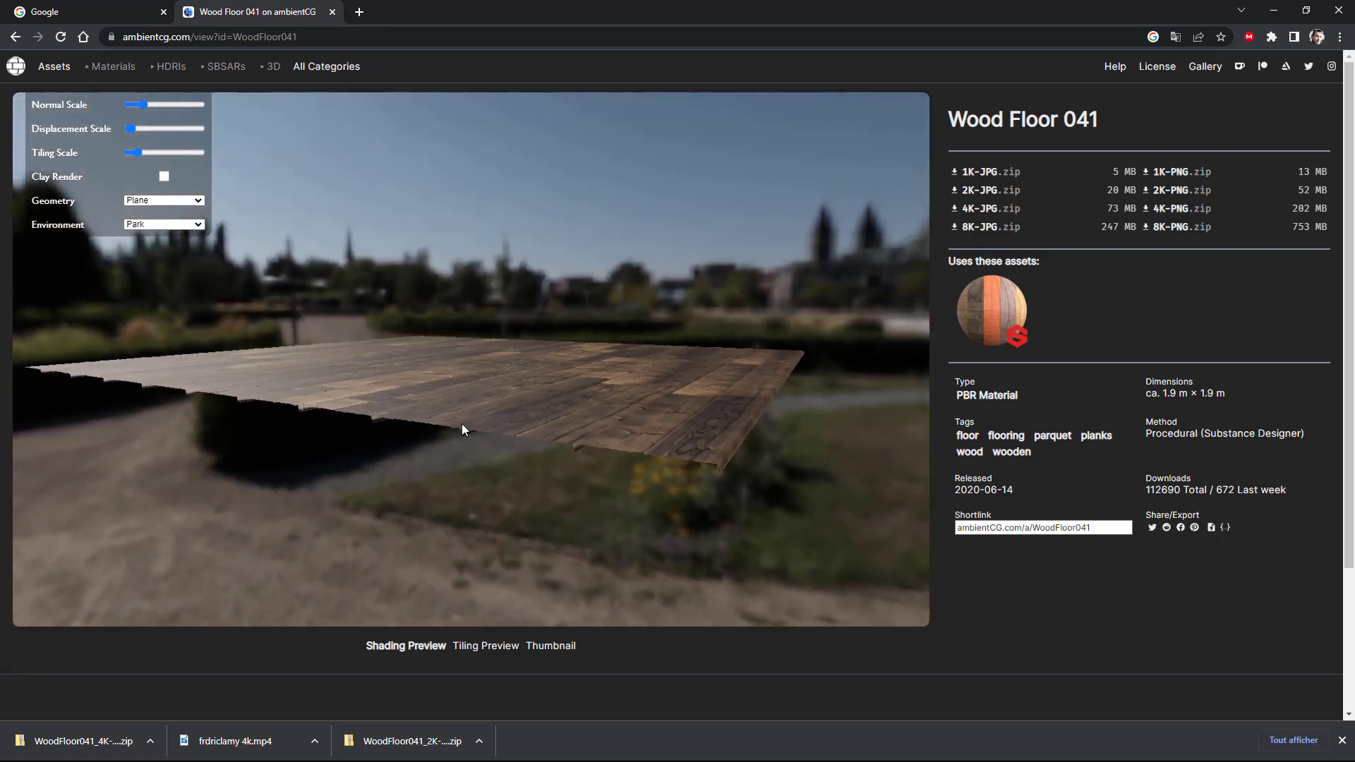
{"action": "scroll", "coordinate": [461, 423], "scroll_direction": "up", "scroll_amount": 5}
{"action": "left_click_drag", "start_coordinate": [471, 492], "coordinate": [490, 496]}
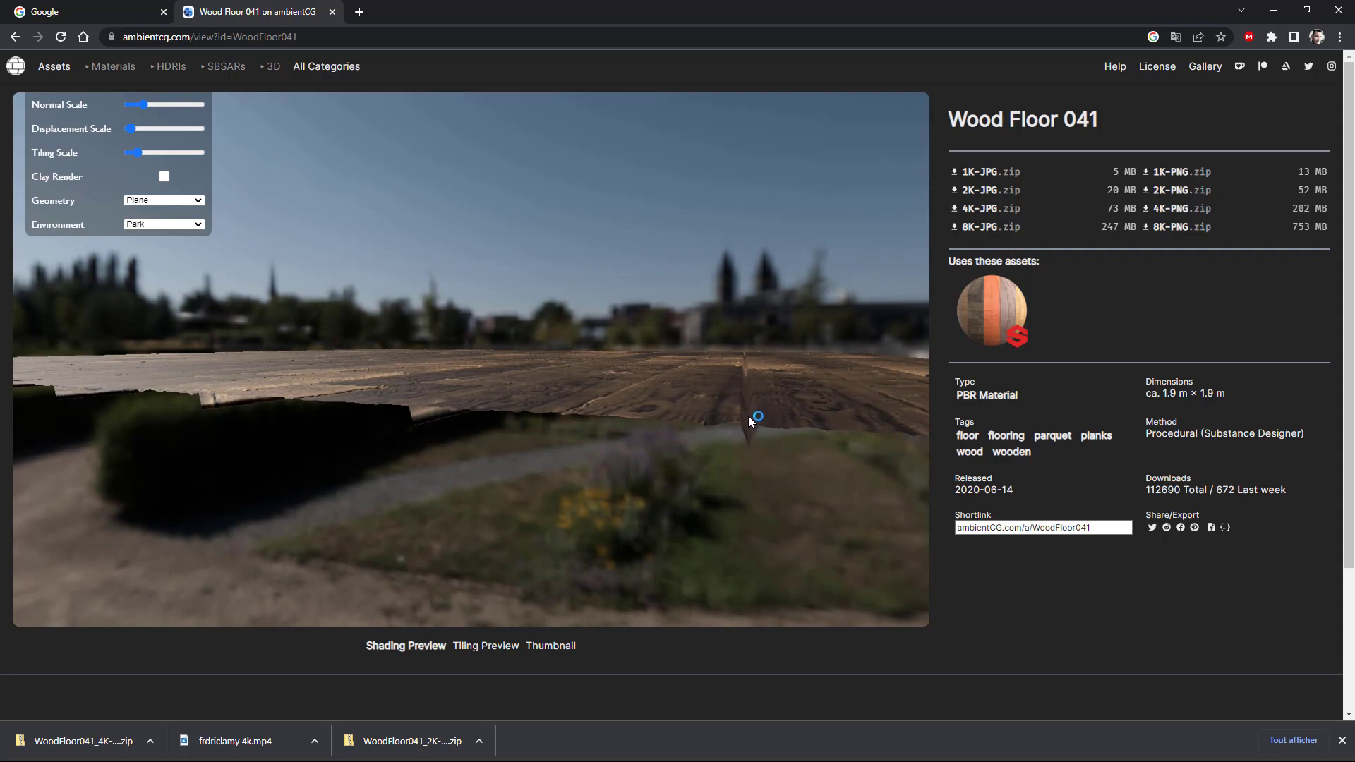
{"action": "left_click_drag", "start_coordinate": [753, 420], "coordinate": [709, 443]}
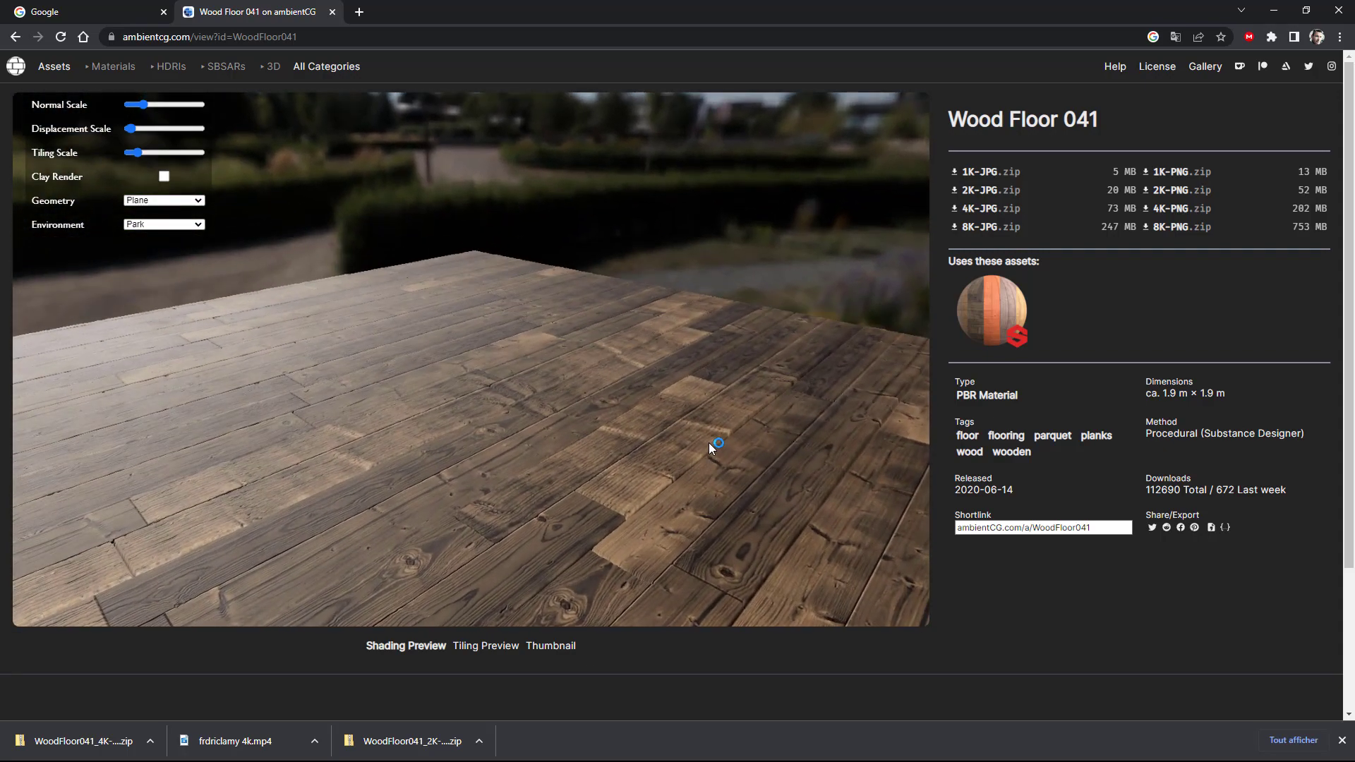
{"action": "key", "text": "alt+Tab"}
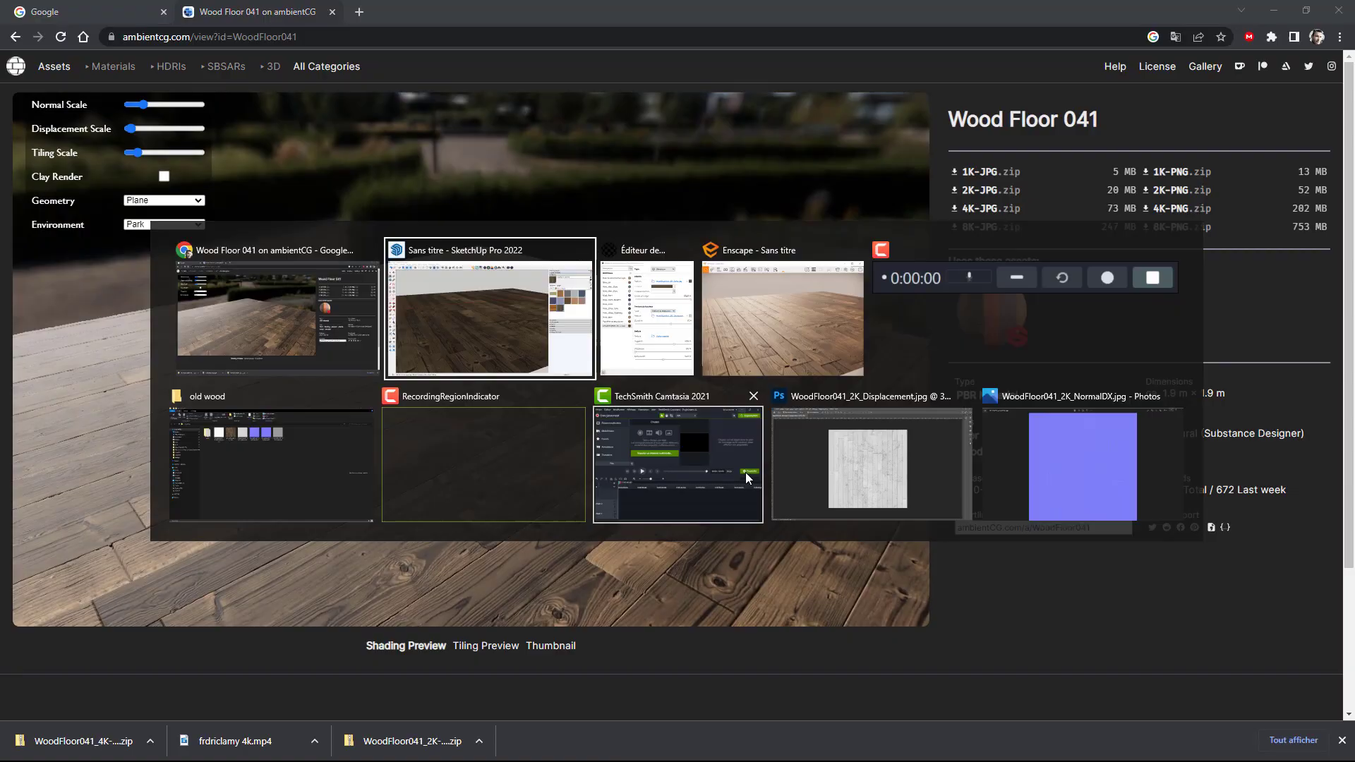
{"action": "left_click", "coordinate": [762, 356]}
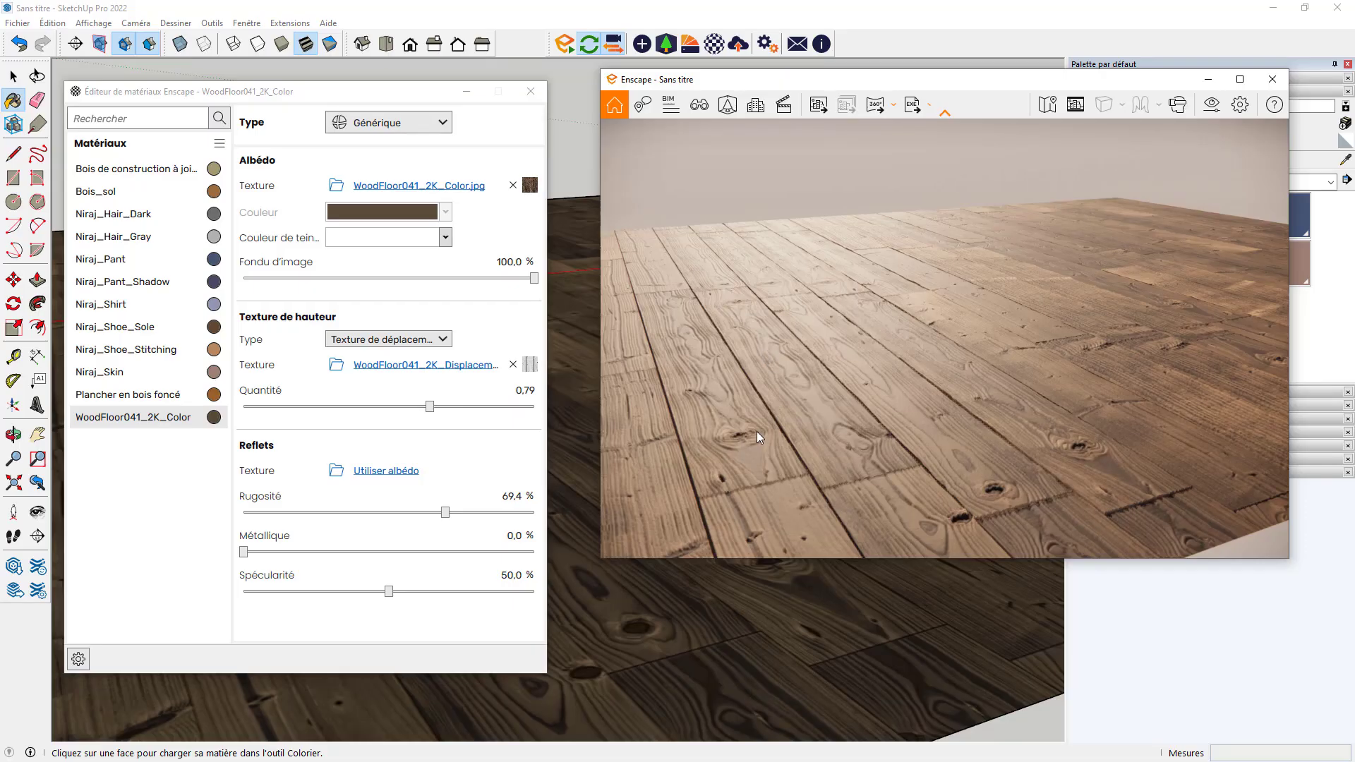
Step: Switch the floor's height texture type back to Bump map and, after trying 5.21, set the quantity to 1.04
{"action": "left_click", "coordinate": [442, 339]}
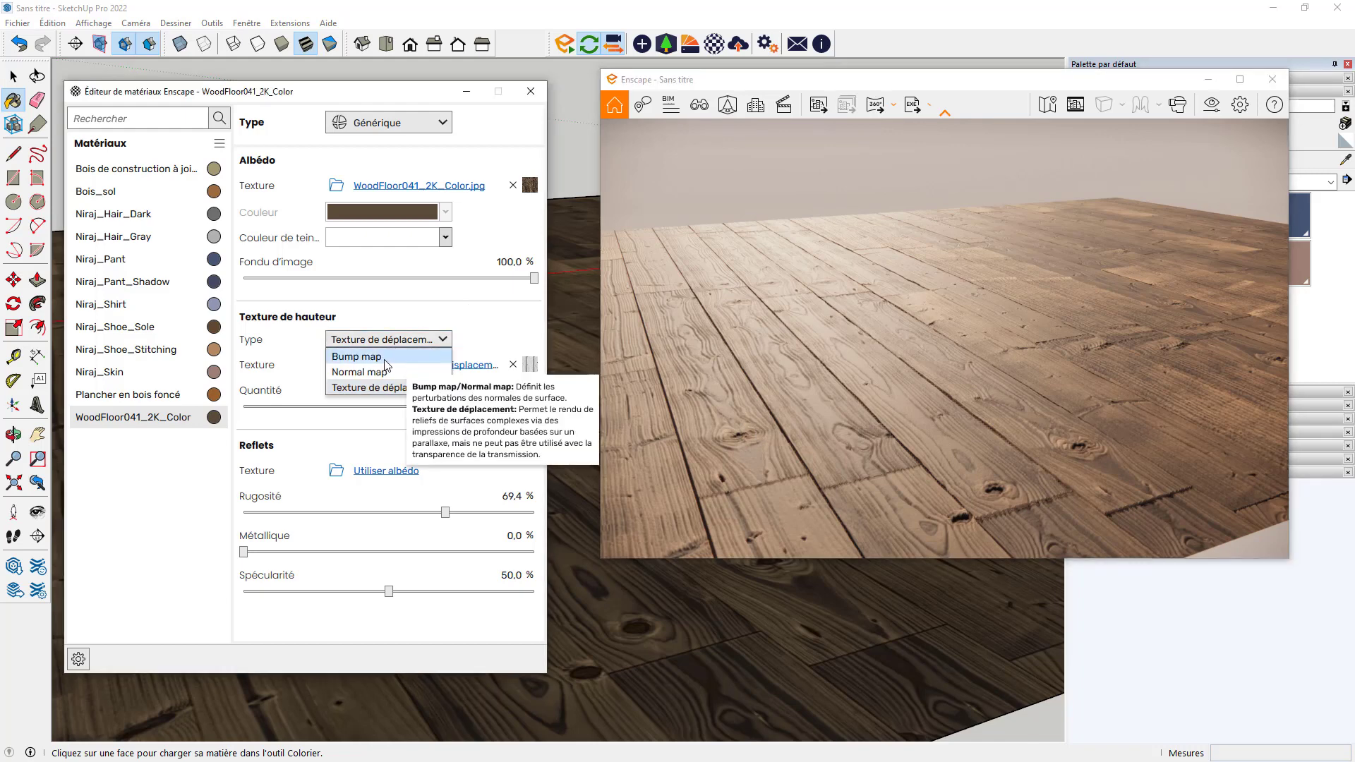
{"action": "left_click", "coordinate": [356, 356]}
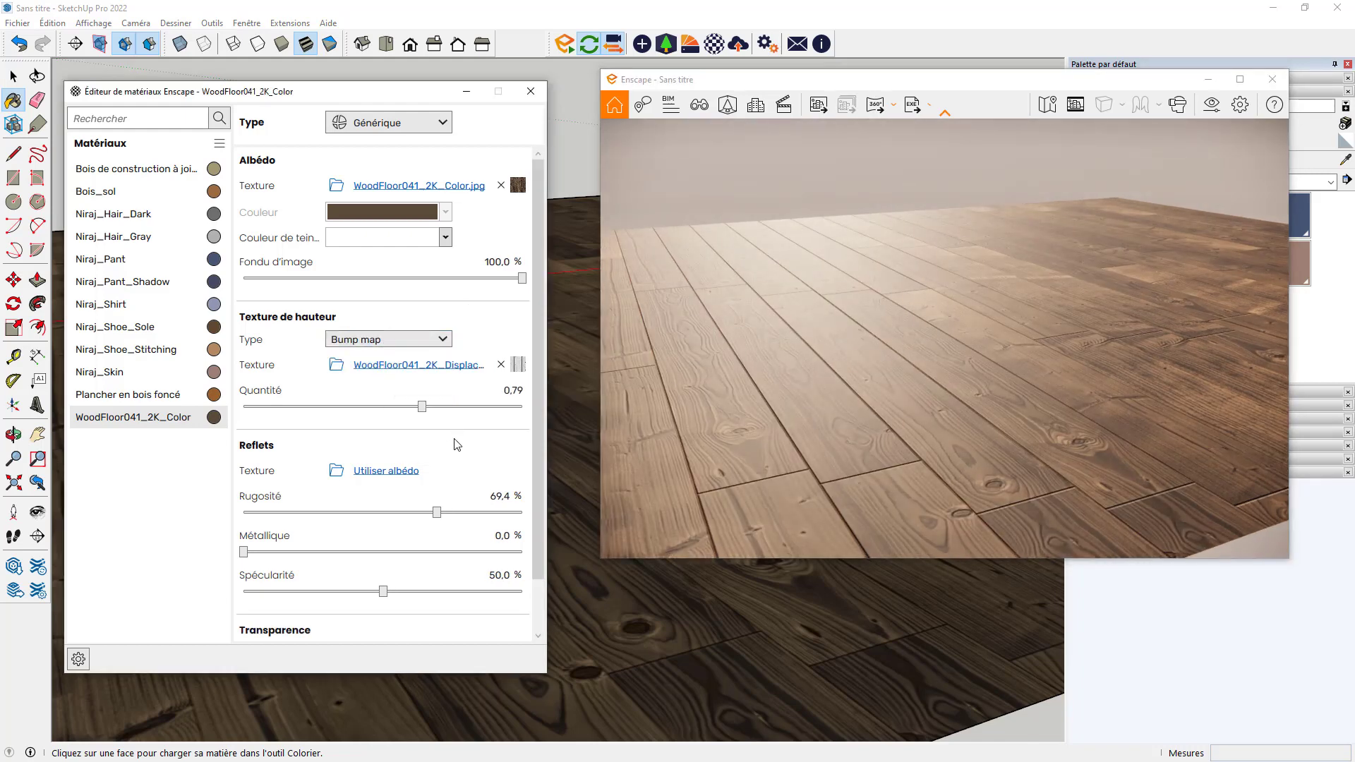
{"action": "left_click_drag", "start_coordinate": [422, 407], "coordinate": [486, 420]}
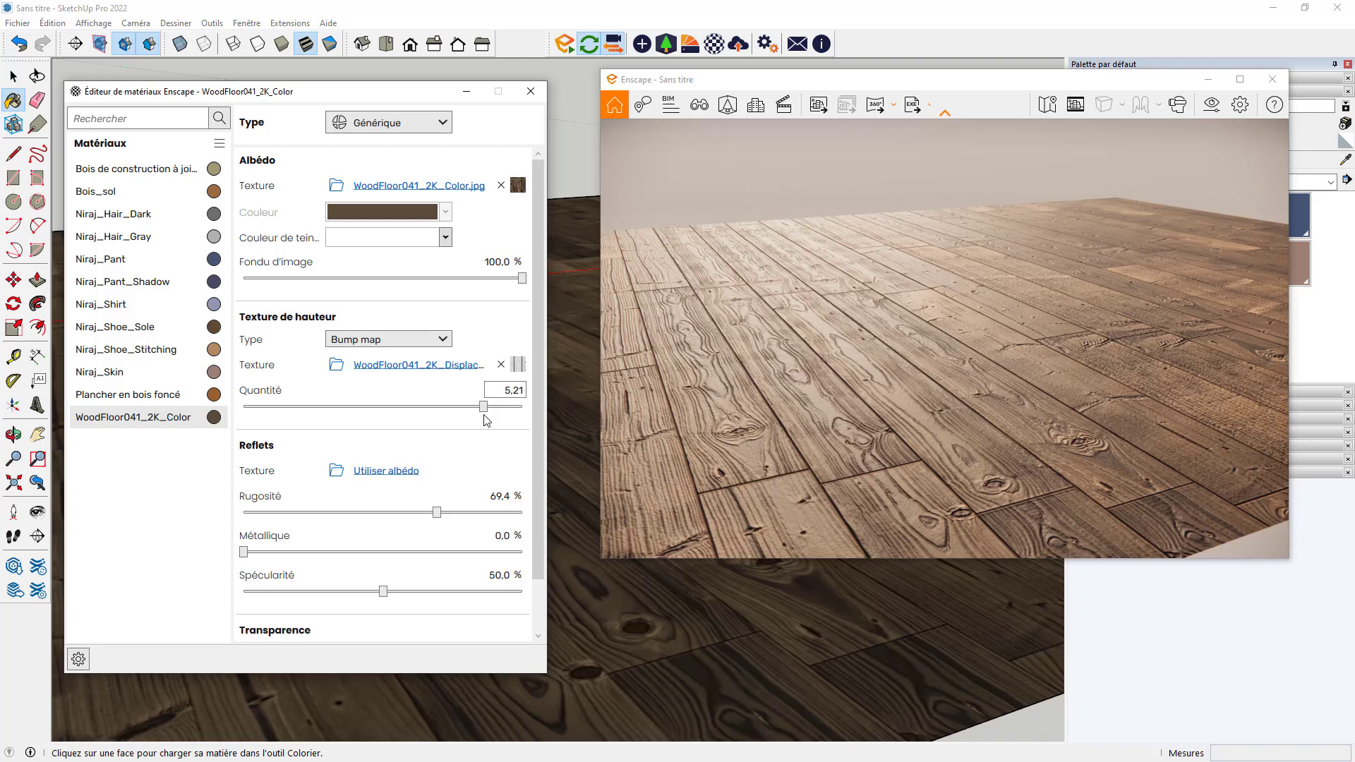
{"action": "left_click_drag", "start_coordinate": [485, 414], "coordinate": [443, 415]}
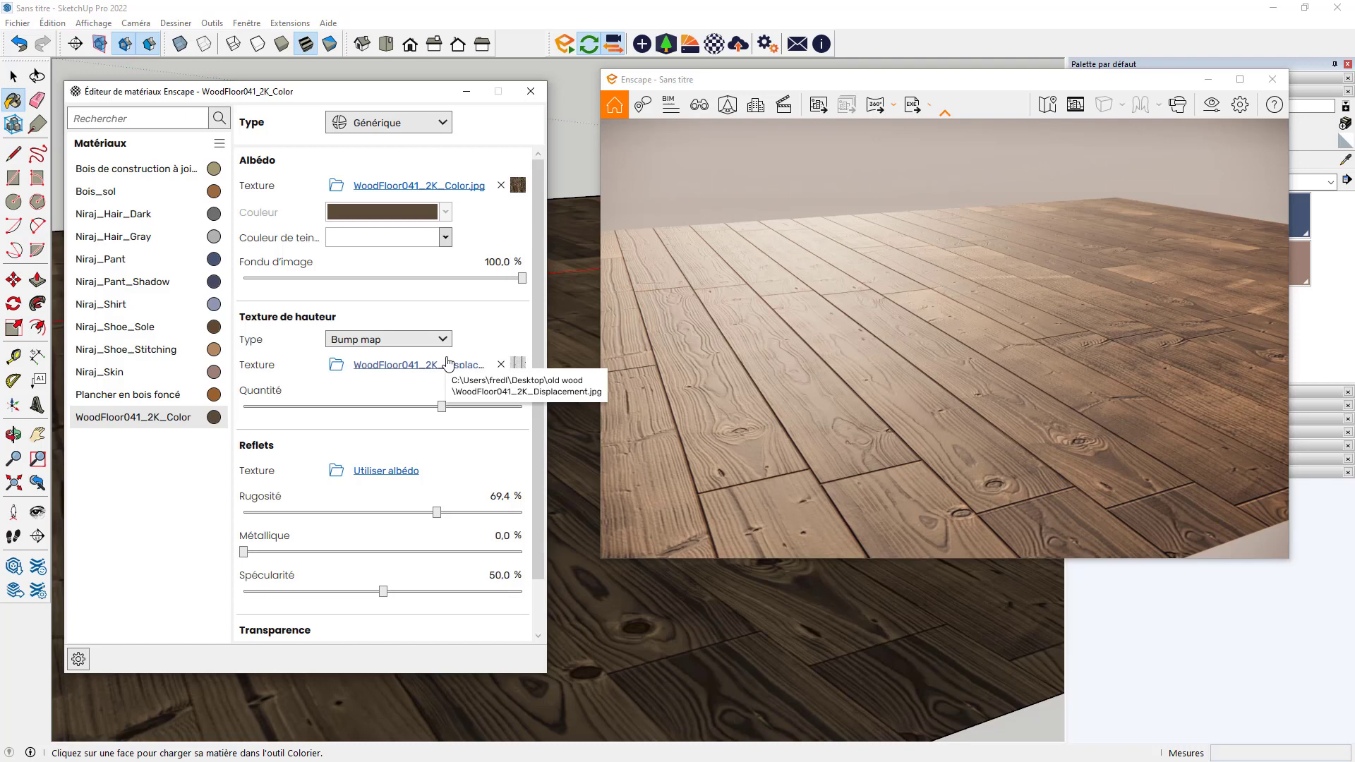
{"action": "left_click_drag", "start_coordinate": [443, 406], "coordinate": [428, 407]}
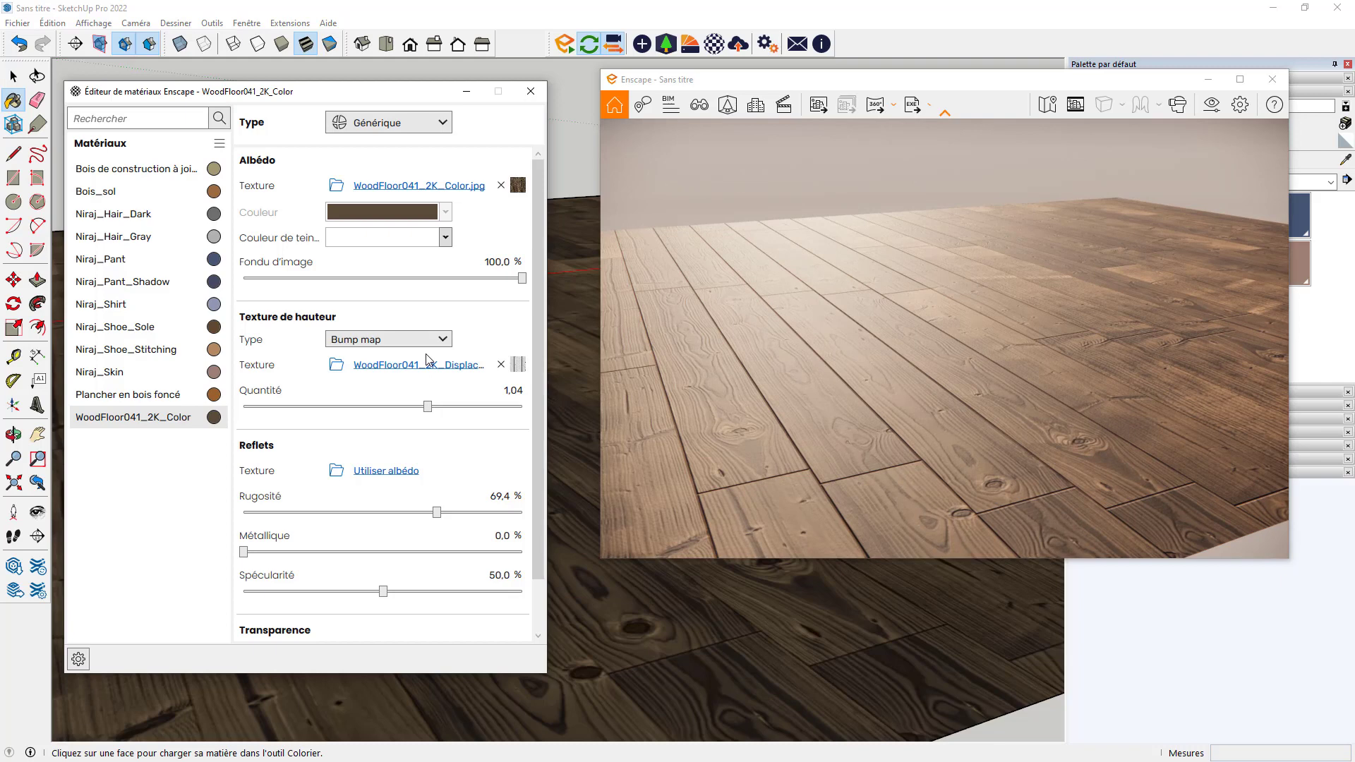